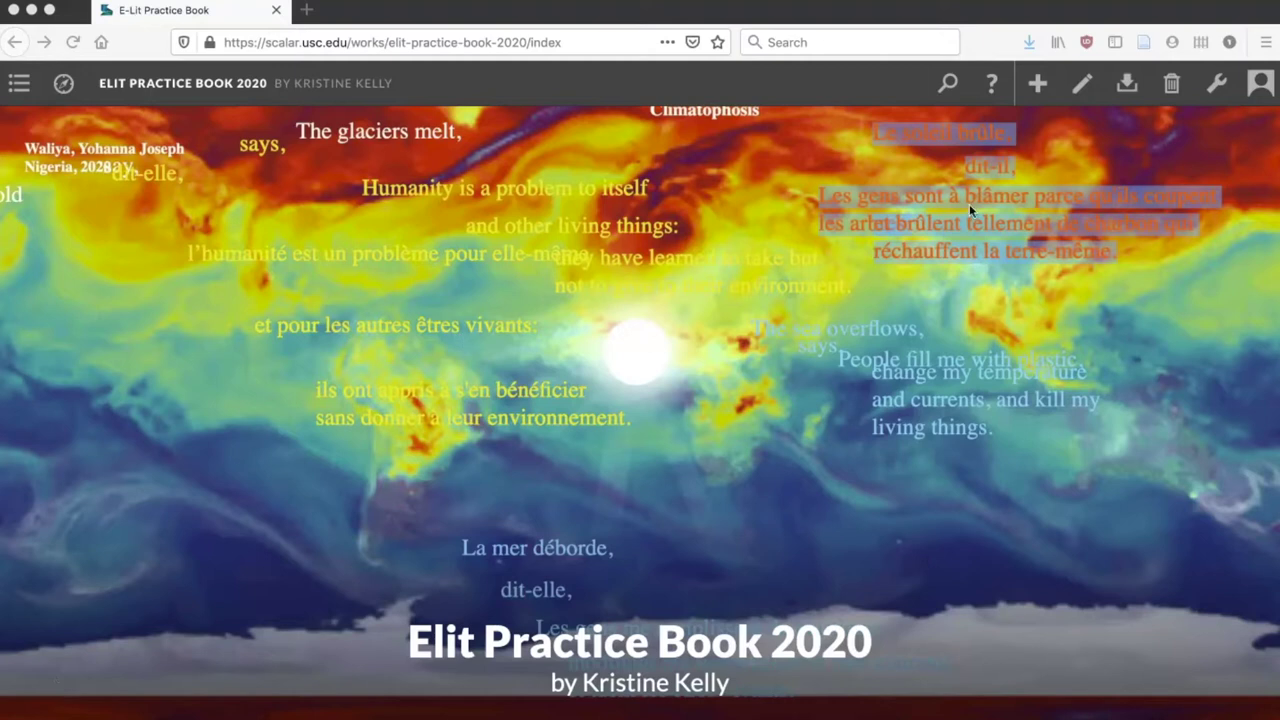
Open the dashboard's Book properties for 'Elit Practice Book 2020'
{"action": "left_click", "coordinate": [1216, 89]}
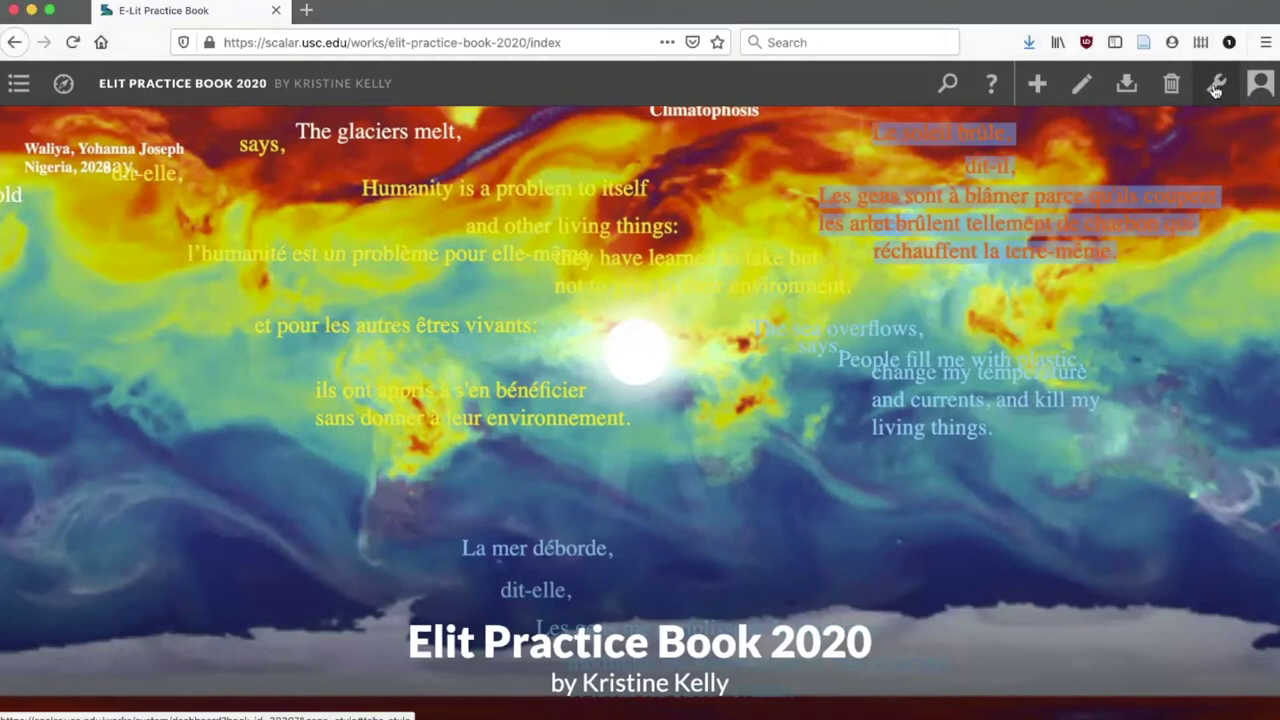
{"action": "left_click", "coordinate": [1216, 89]}
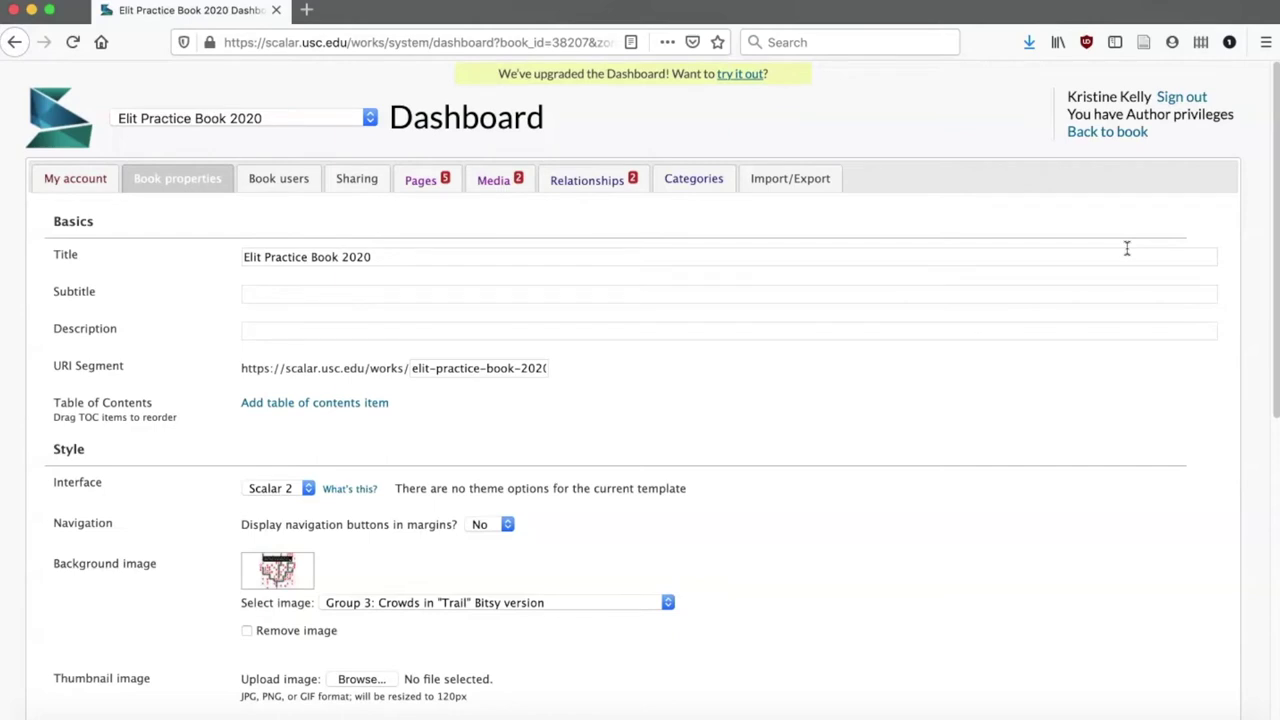
Review the book's 34 pages in the Pages list, then switch to the Keynote deck
{"action": "left_click", "coordinate": [423, 180]}
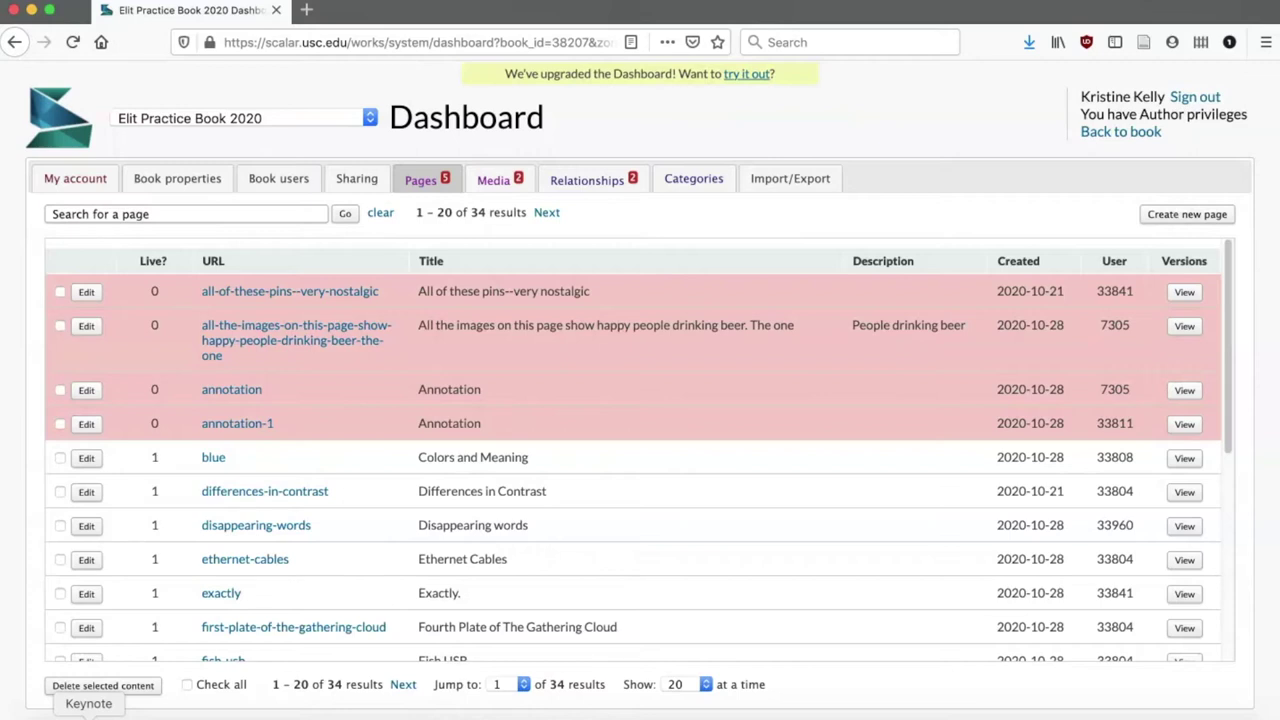
{"action": "left_click", "coordinate": [88, 716]}
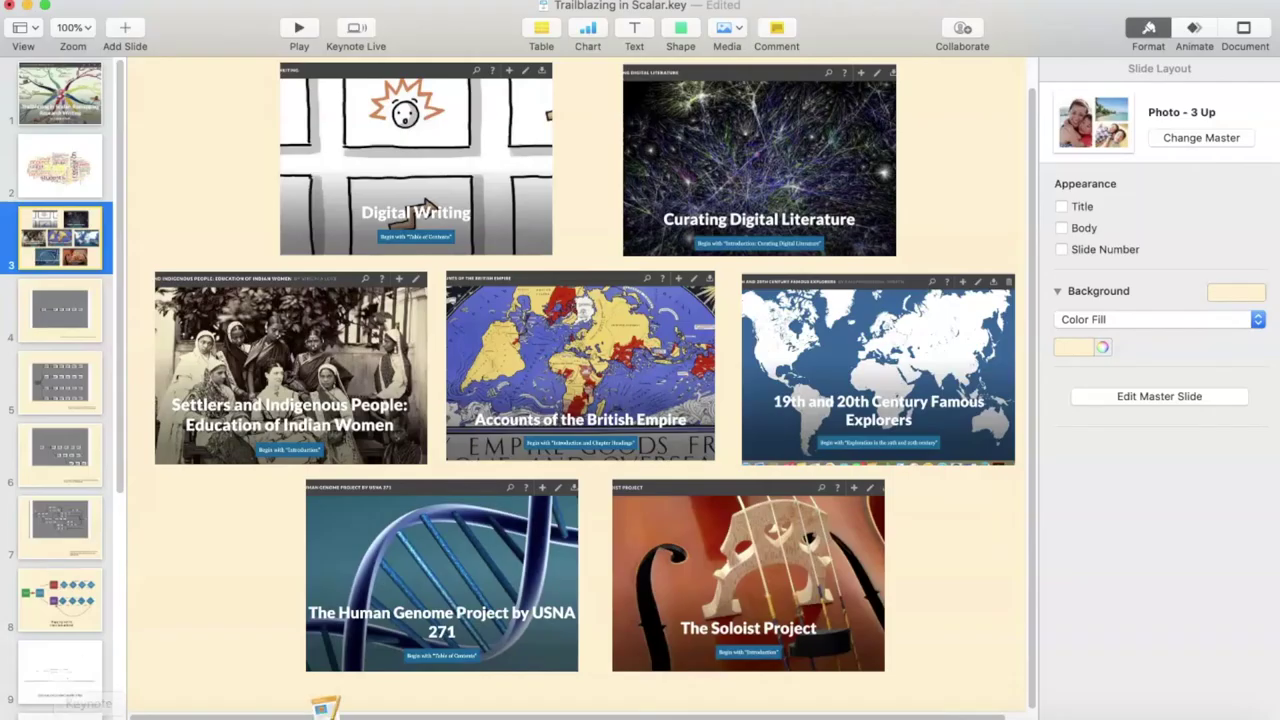
Show slides 4 and 5 on linear paths and chapters built on linear paths
{"action": "left_click", "coordinate": [93, 310]}
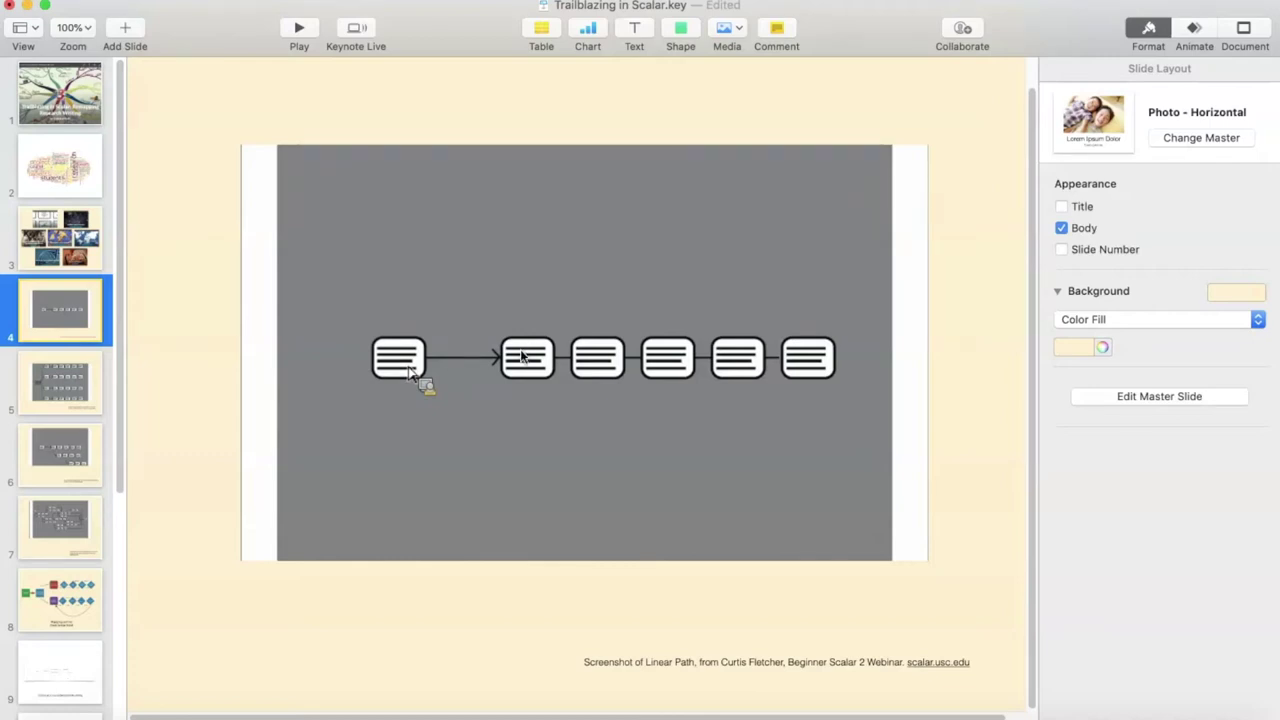
{"action": "left_click", "coordinate": [56, 378]}
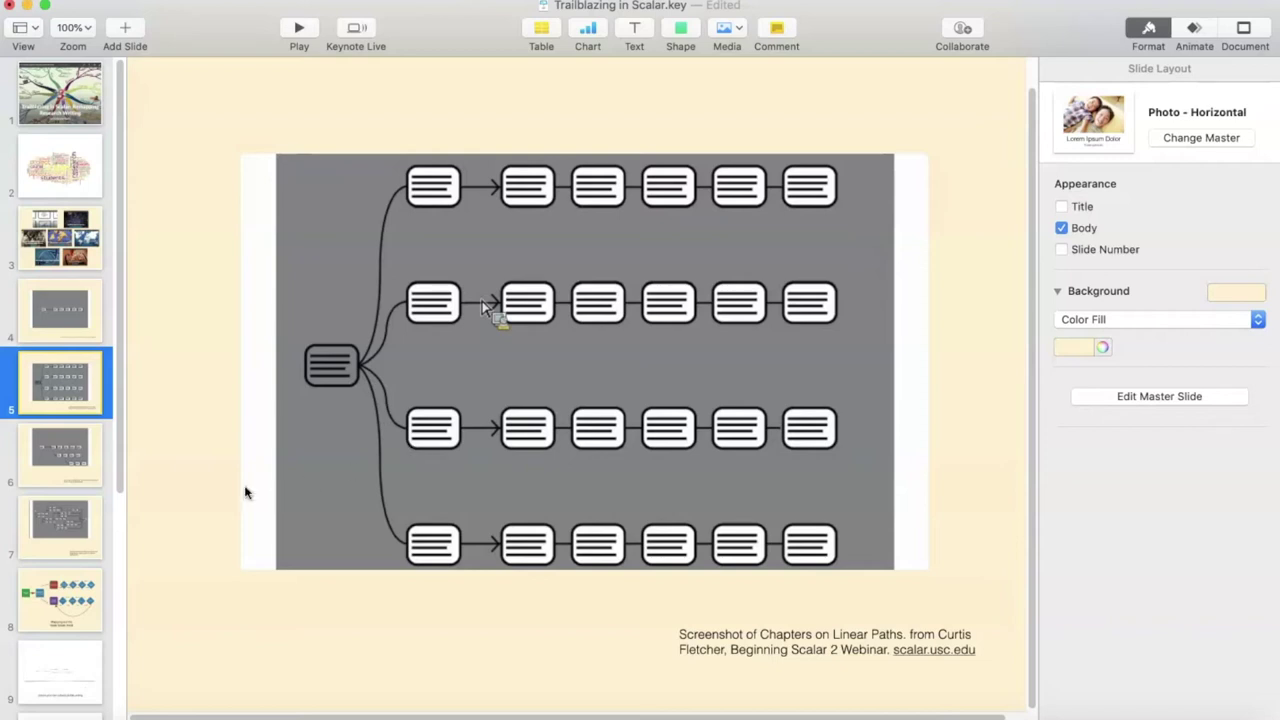
Show slides 6 and 7 on nested paths and complex paths with choices
{"action": "left_click", "coordinate": [62, 446]}
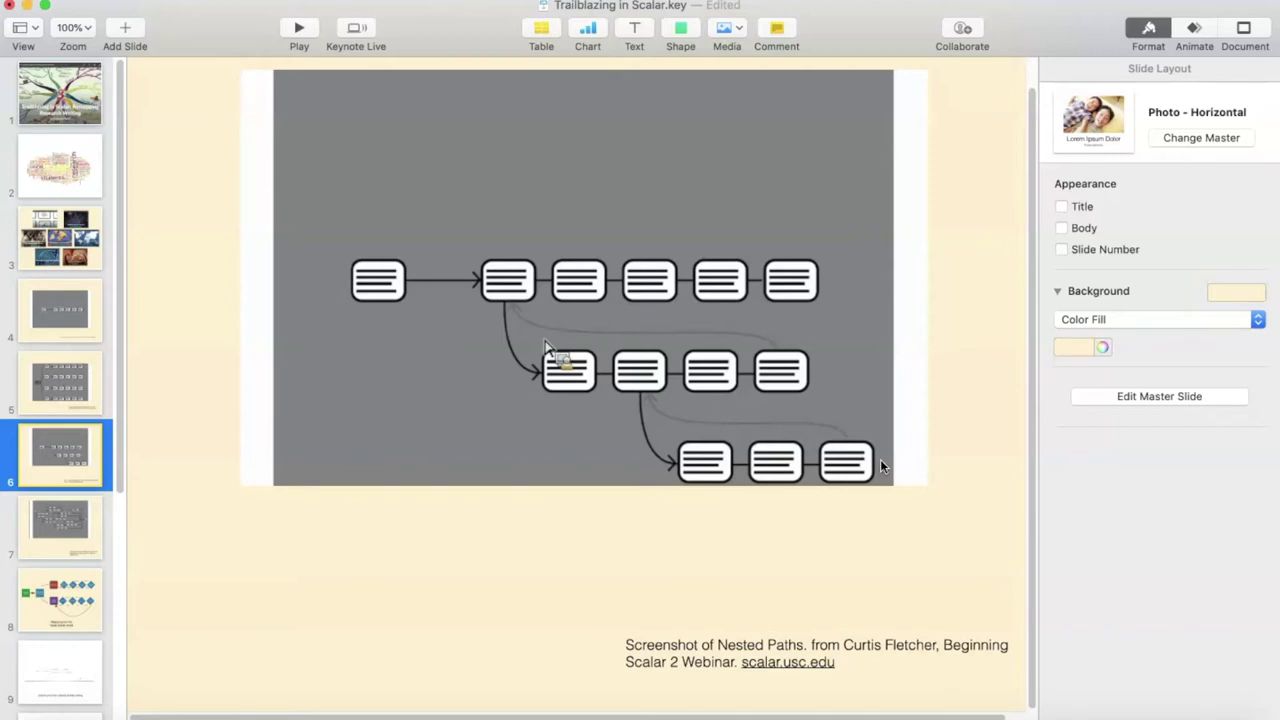
{"action": "left_click", "coordinate": [75, 518]}
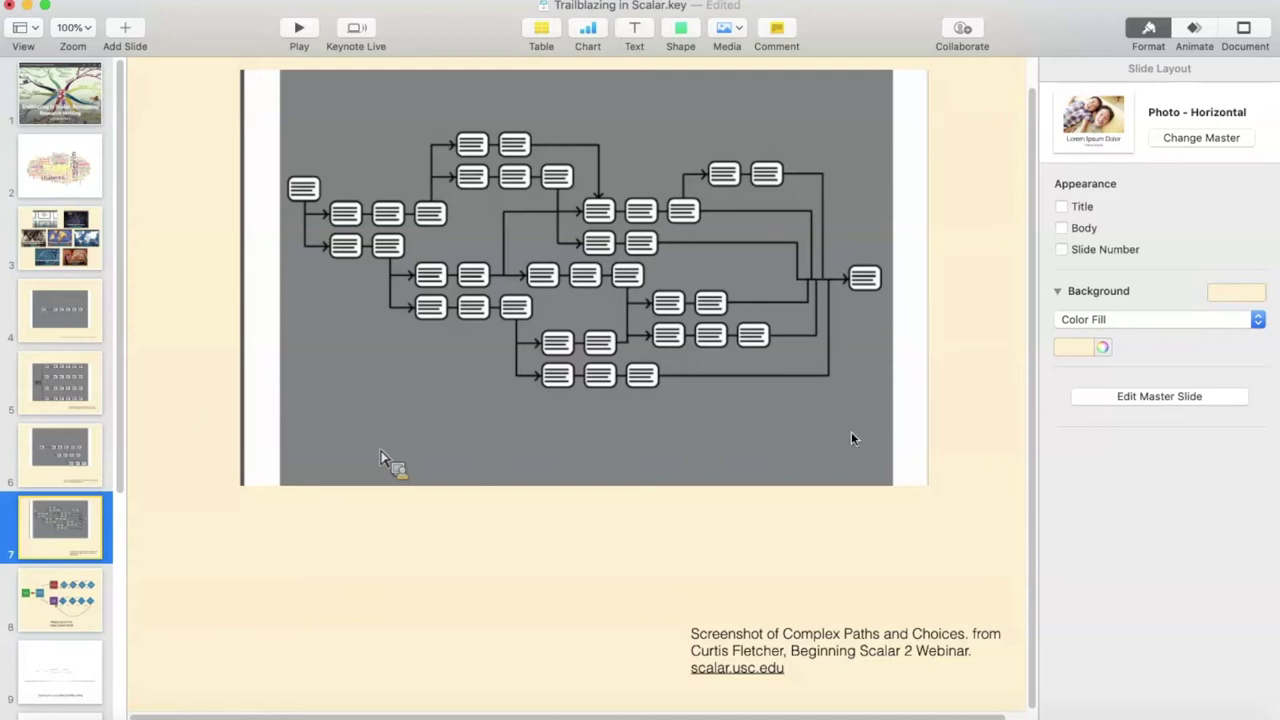
Display slide 8, which maps the class book's splash page, table of contents and two paths
{"action": "left_click", "coordinate": [68, 610]}
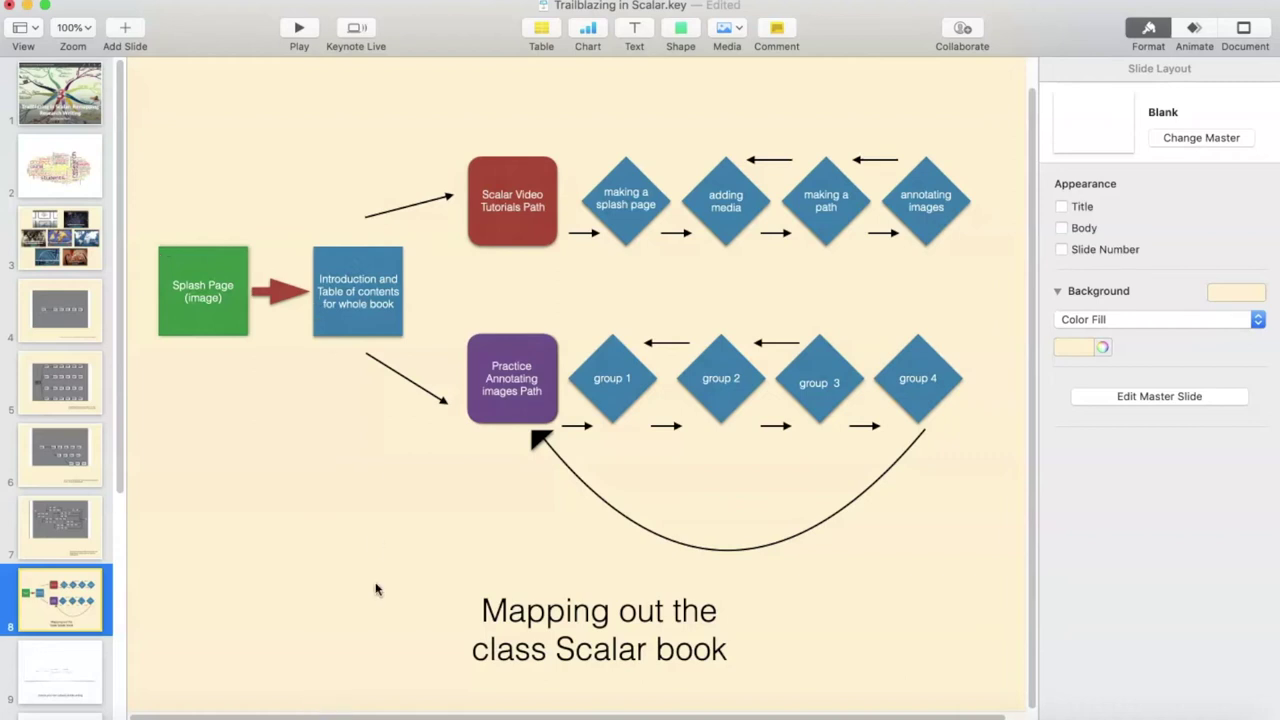
Return to Firefox and go back to Elit Practice Book 2020's splash page to add a new page
{"action": "left_click", "coordinate": [602, 716]}
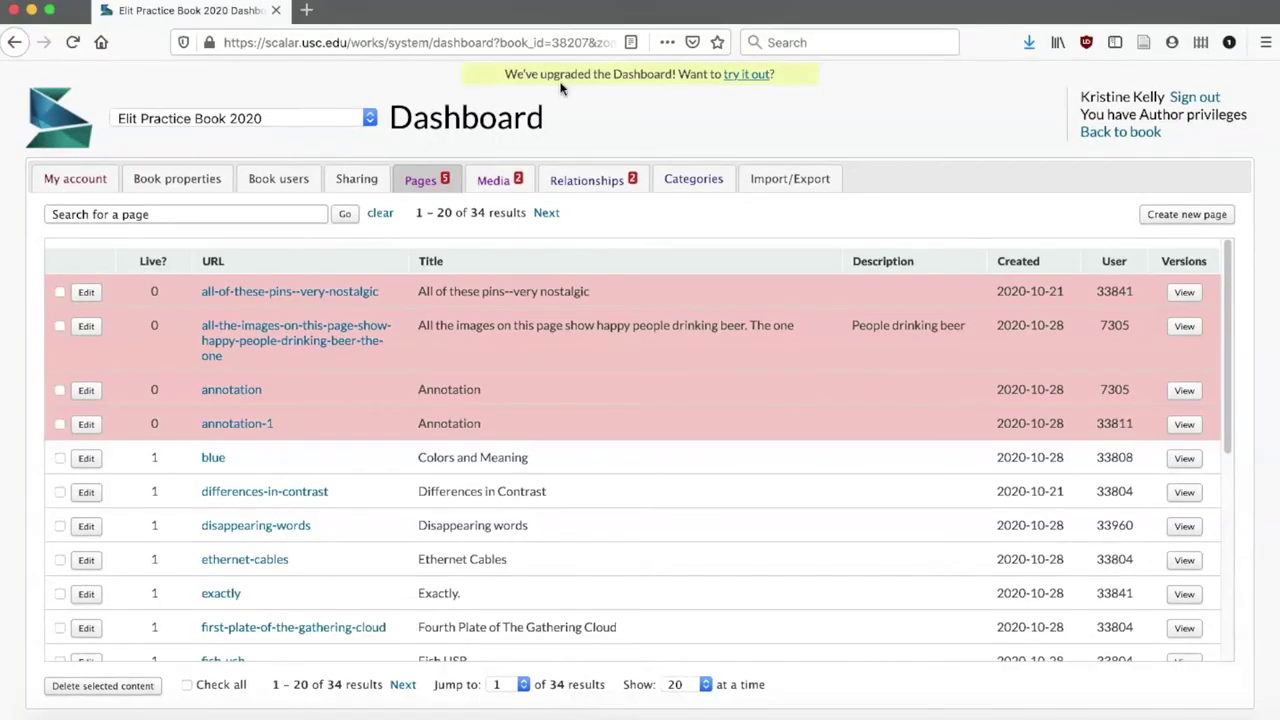
{"action": "left_click", "coordinate": [1120, 134]}
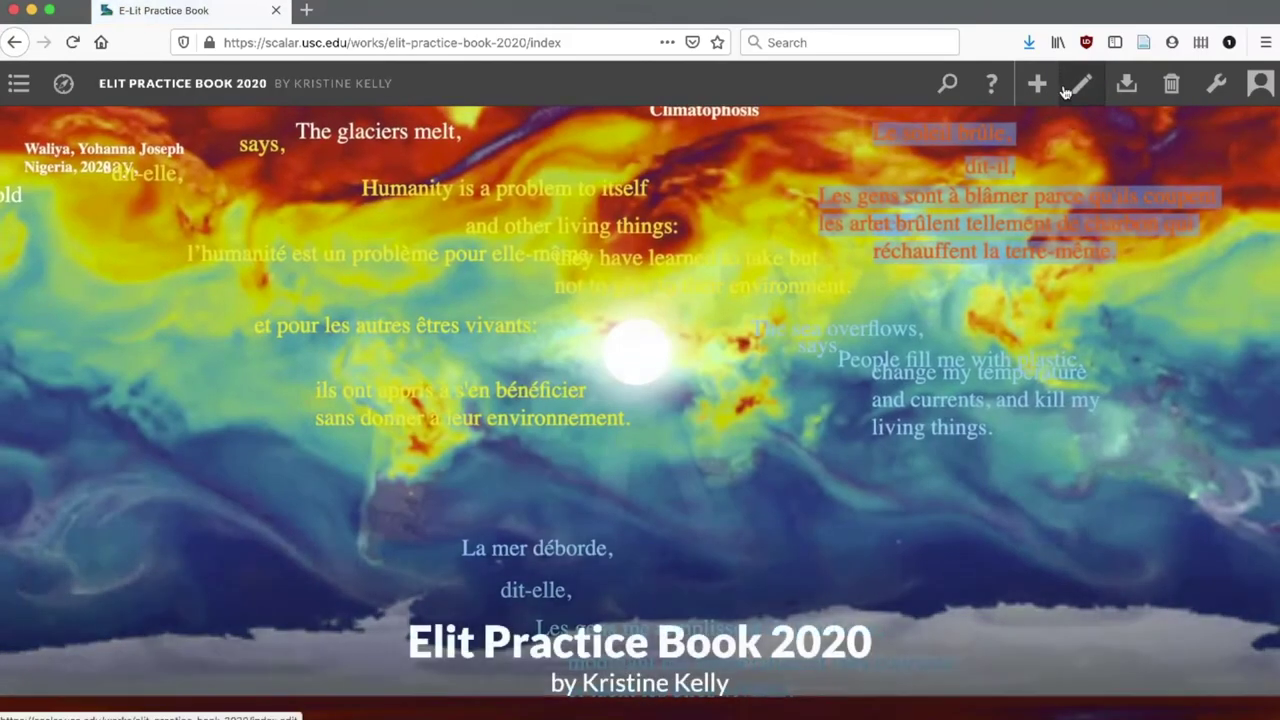
{"action": "left_click", "coordinate": [1040, 89]}
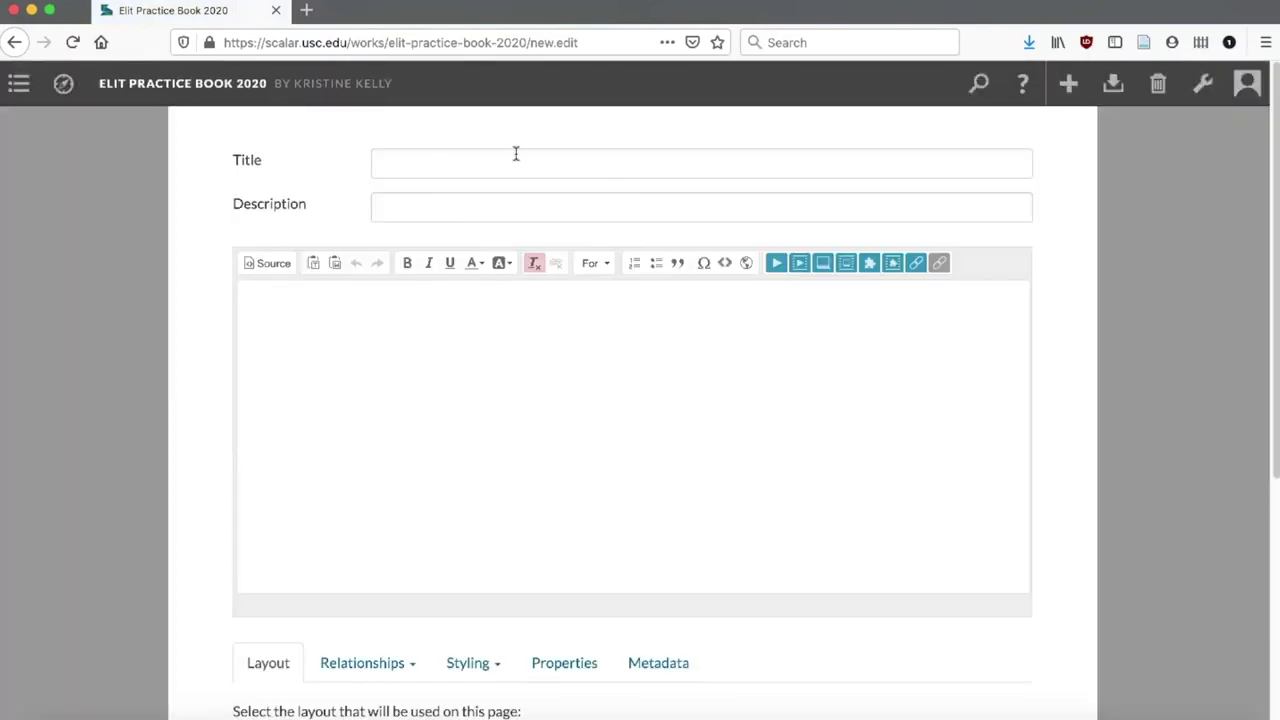
Save a 'Table of Contents Page' described 'Introduction and contents of book' with body 'Introduction'
{"action": "left_click", "coordinate": [516, 161]}
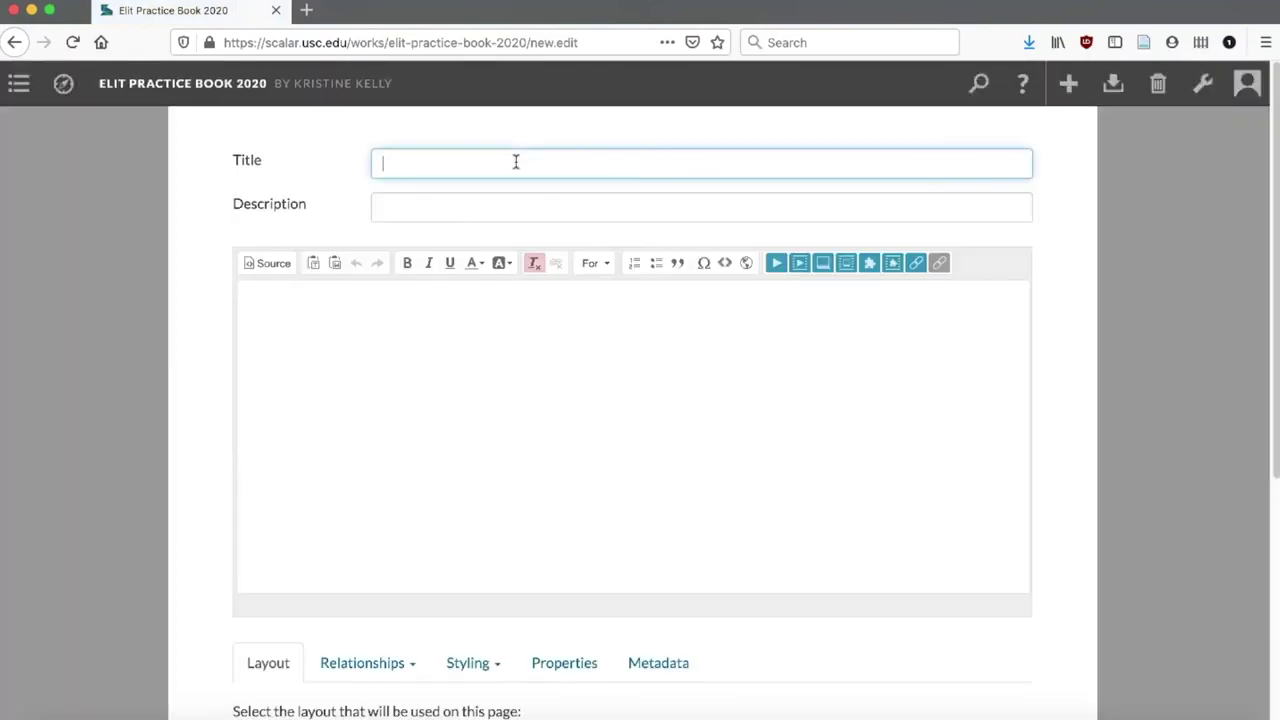
{"action": "type", "text": "Table of Contents Page"}
{"action": "left_click", "coordinate": [456, 201]}
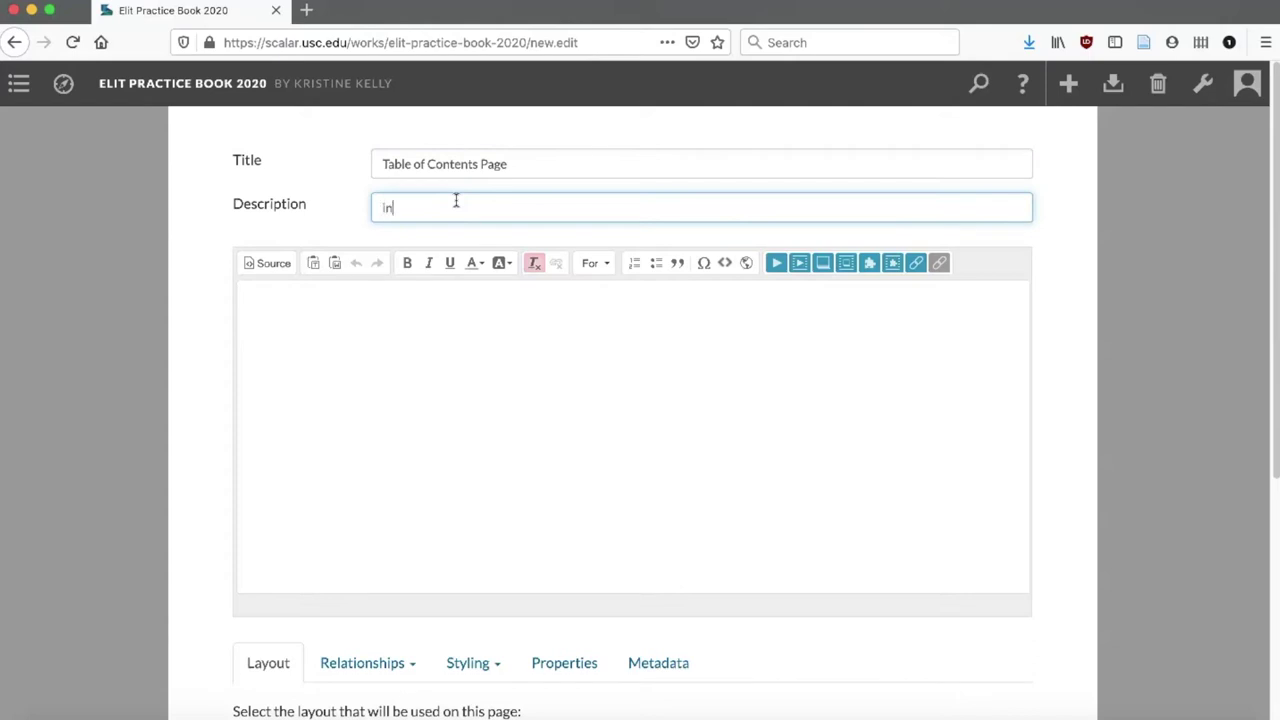
{"action": "type", "text": "Introduction and contents of book"}
{"action": "left_click", "coordinate": [318, 329]}
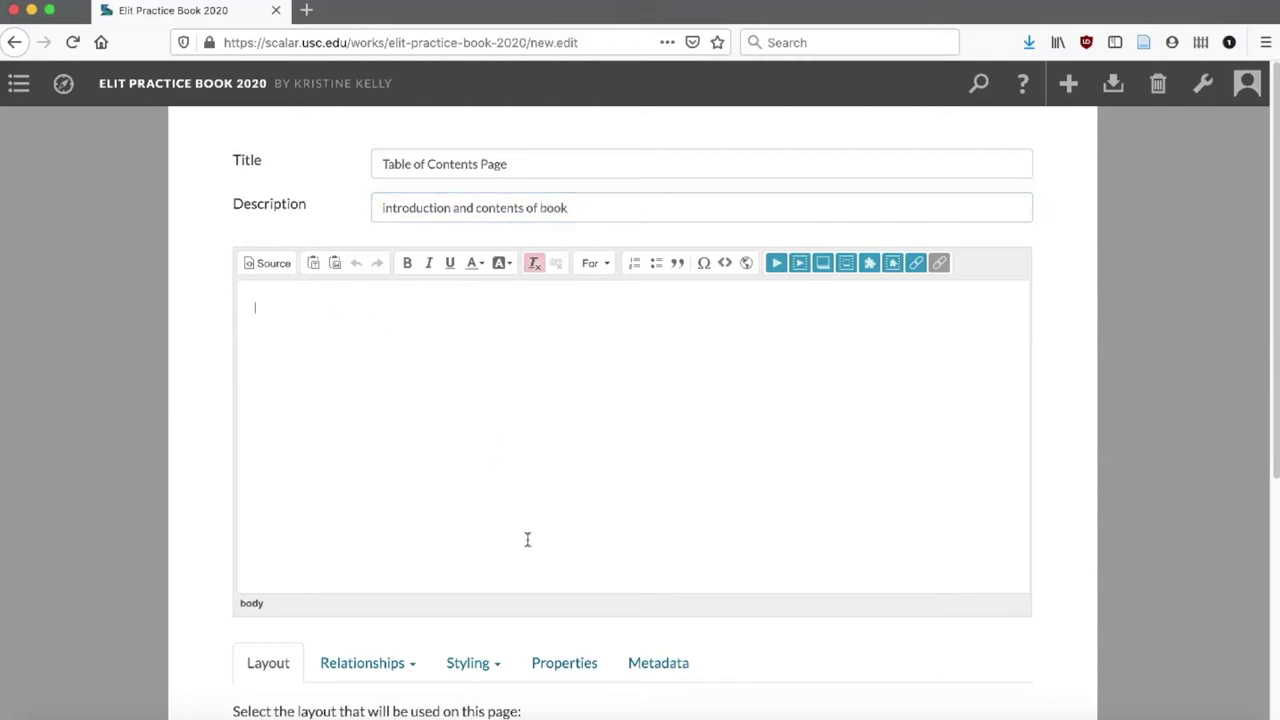
{"action": "type", "text": "Introduction"}
{"action": "scroll", "coordinate": [1003, 417], "scroll_direction": "down", "scroll_amount": 3}
{"action": "scroll", "coordinate": [1003, 417], "scroll_direction": "down", "scroll_amount": 3}
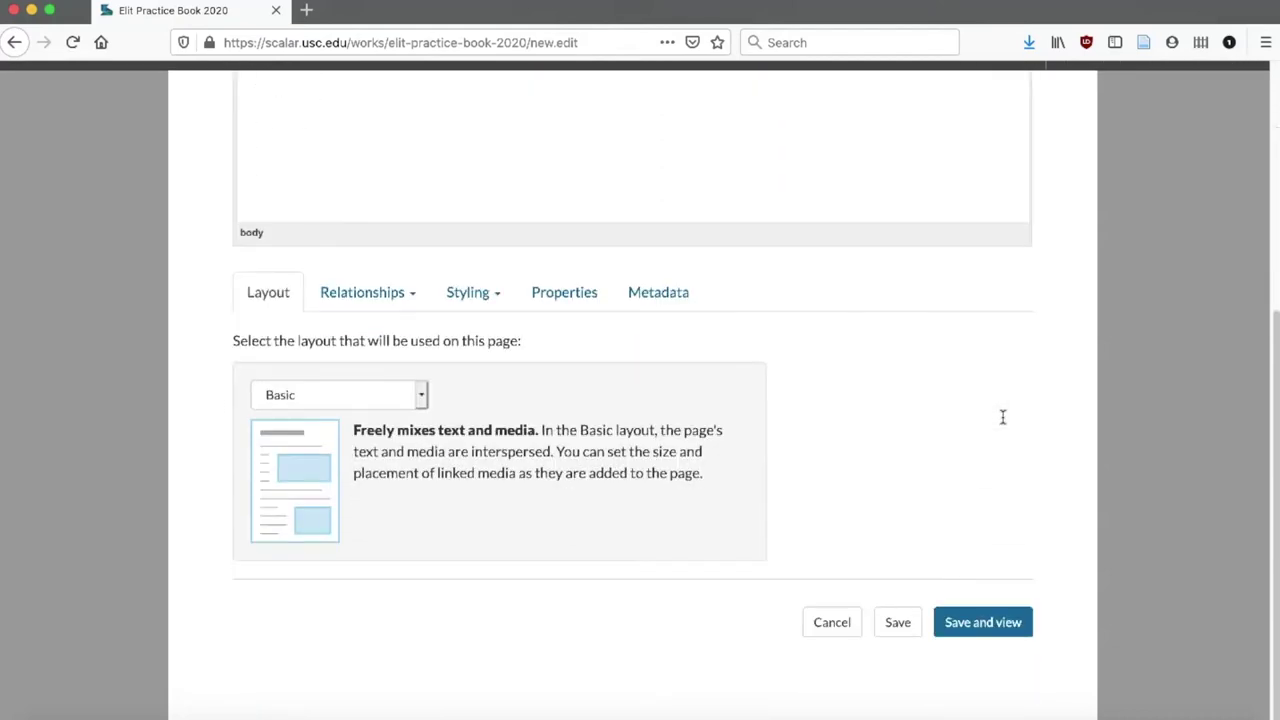
{"action": "left_click", "coordinate": [990, 621]}
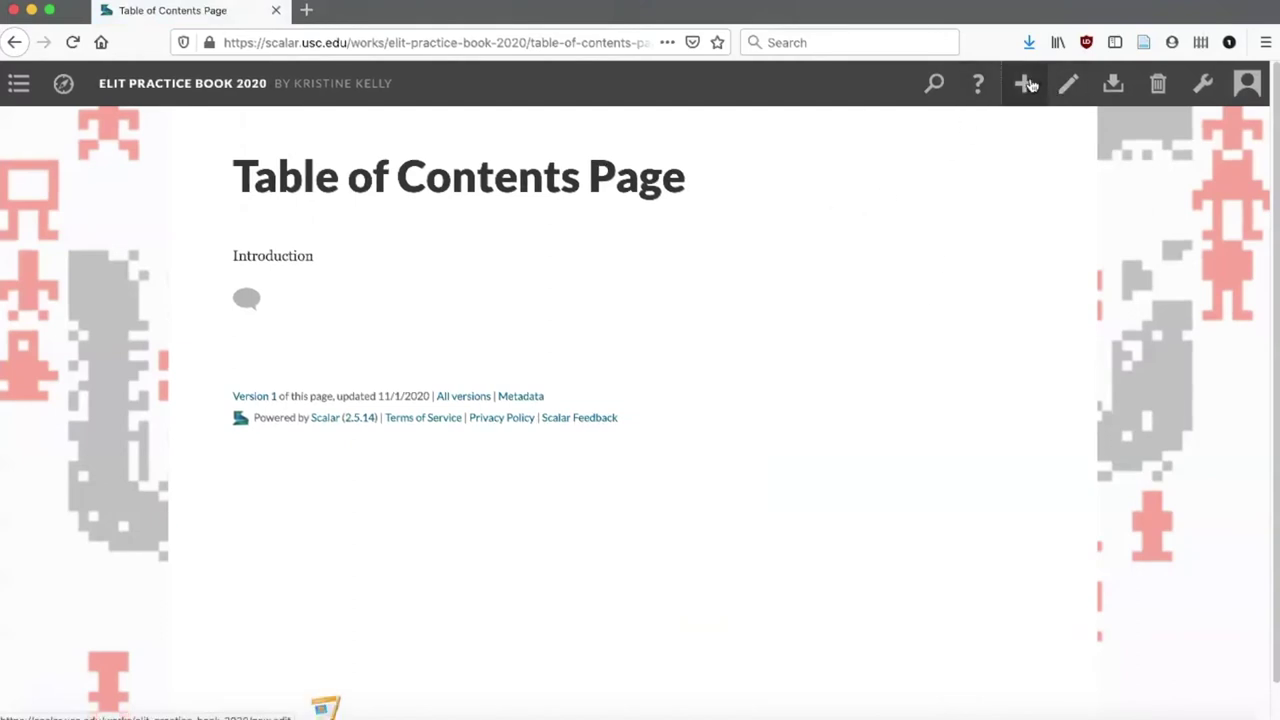
Add a page titled 'Landing Page for Saclar Tutorial Videos' and save it
{"action": "left_click", "coordinate": [1026, 86]}
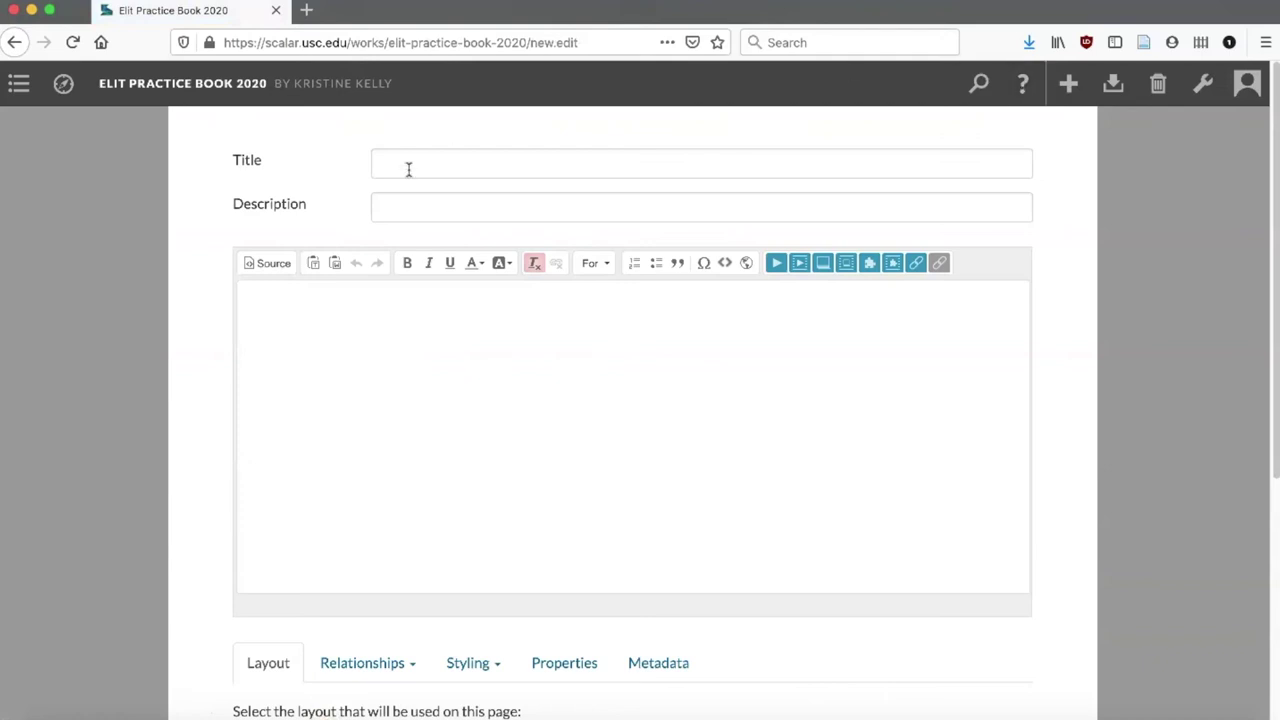
{"action": "left_click", "coordinate": [408, 170]}
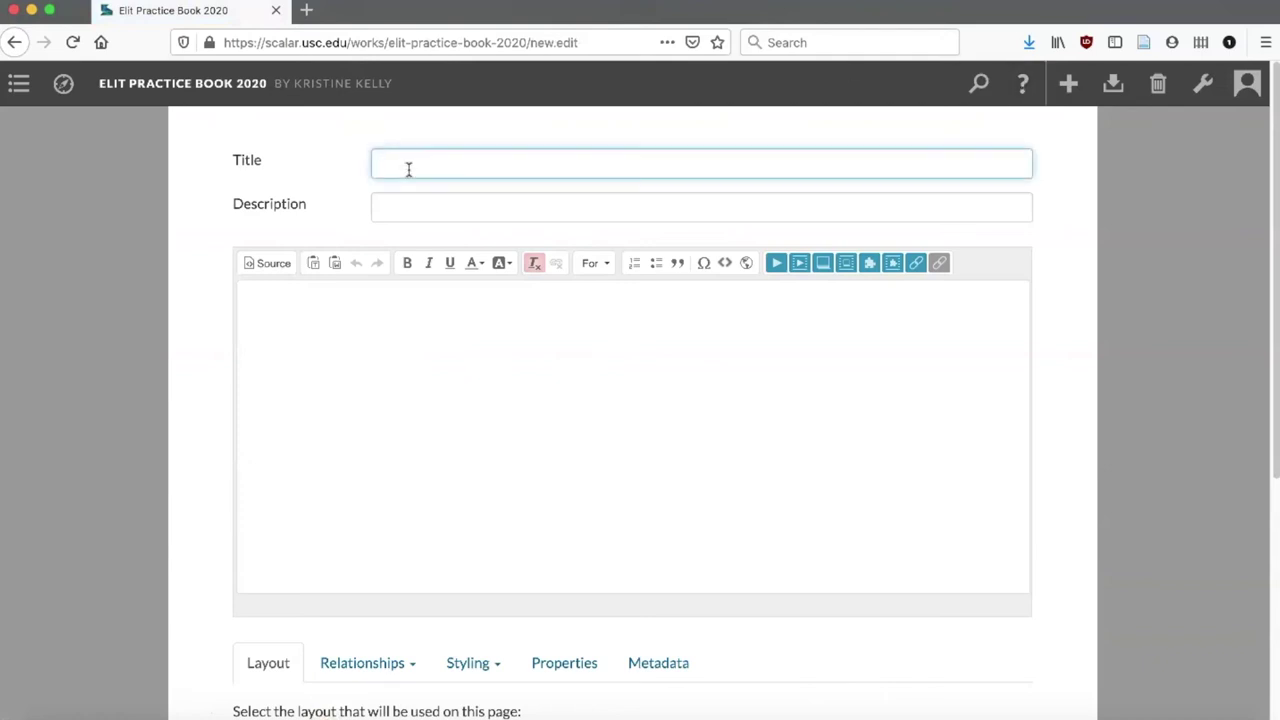
{"action": "type", "text": "Landing Page for Saclar Tutorial"}
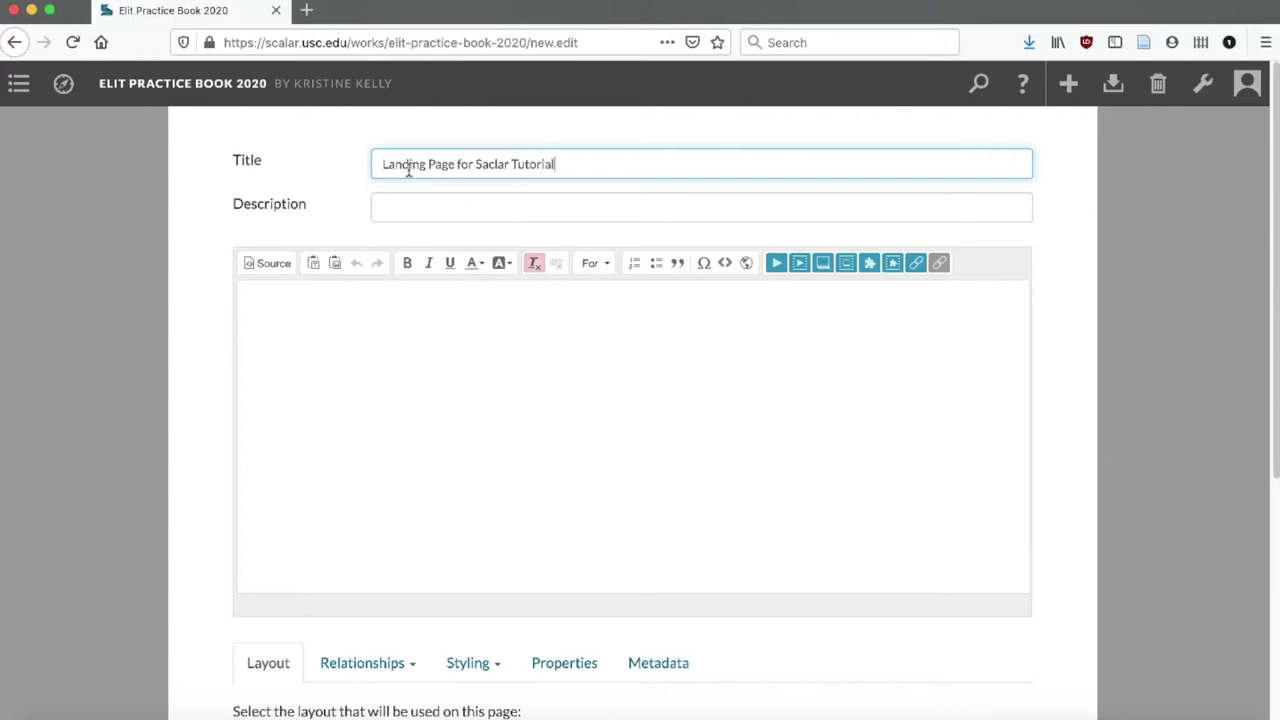
{"action": "type", "text": "Vid"}
{"action": "type", "text": "d"}
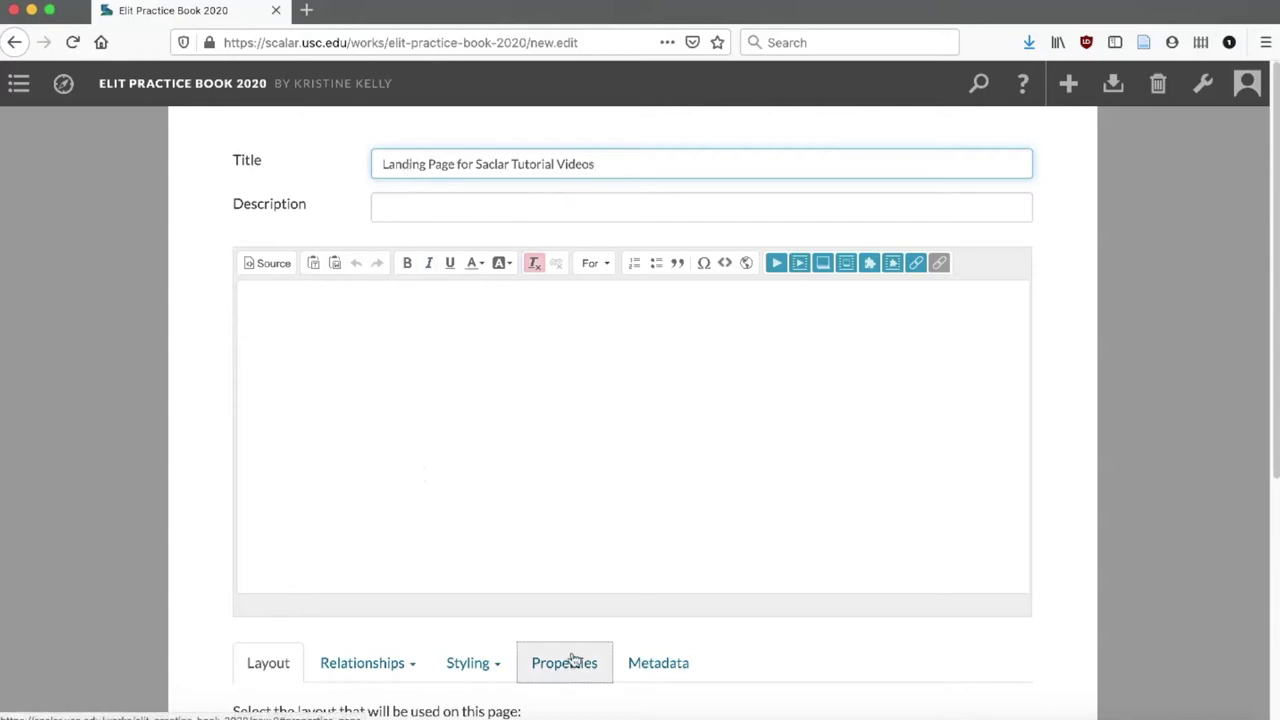
{"action": "scroll", "coordinate": [572, 658], "scroll_direction": "down", "scroll_amount": 5}
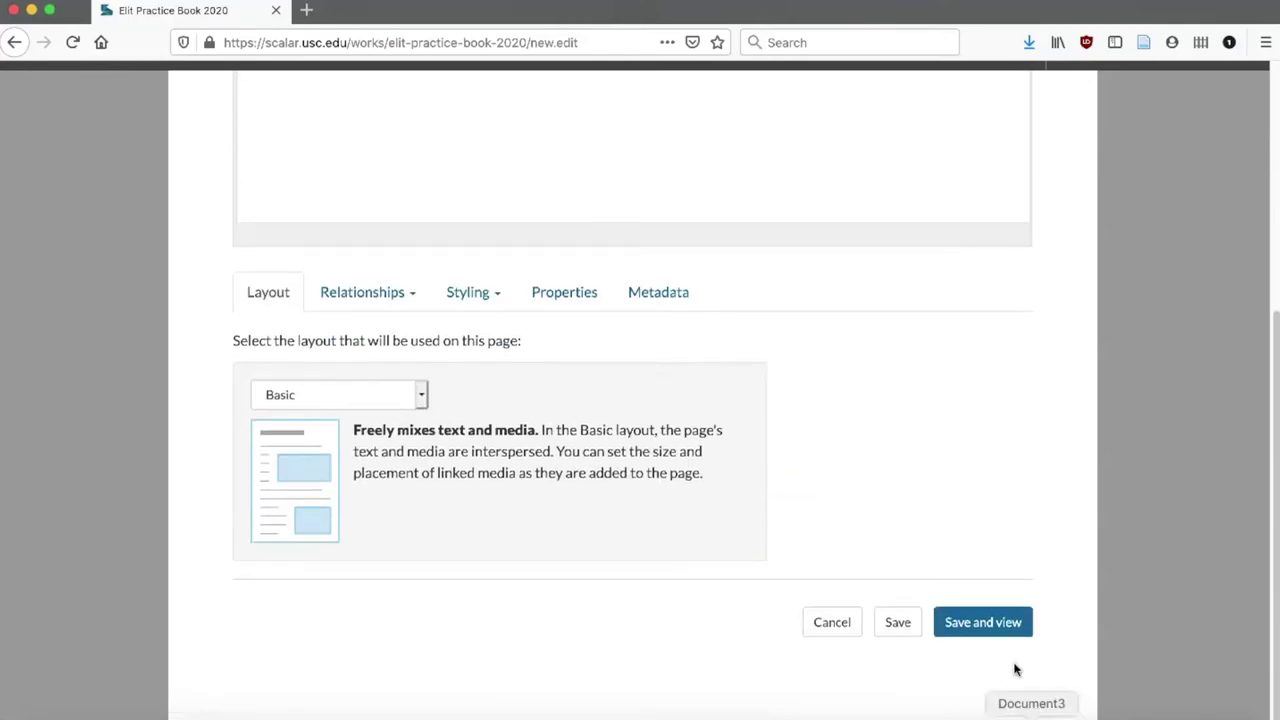
{"action": "left_click", "coordinate": [992, 622]}
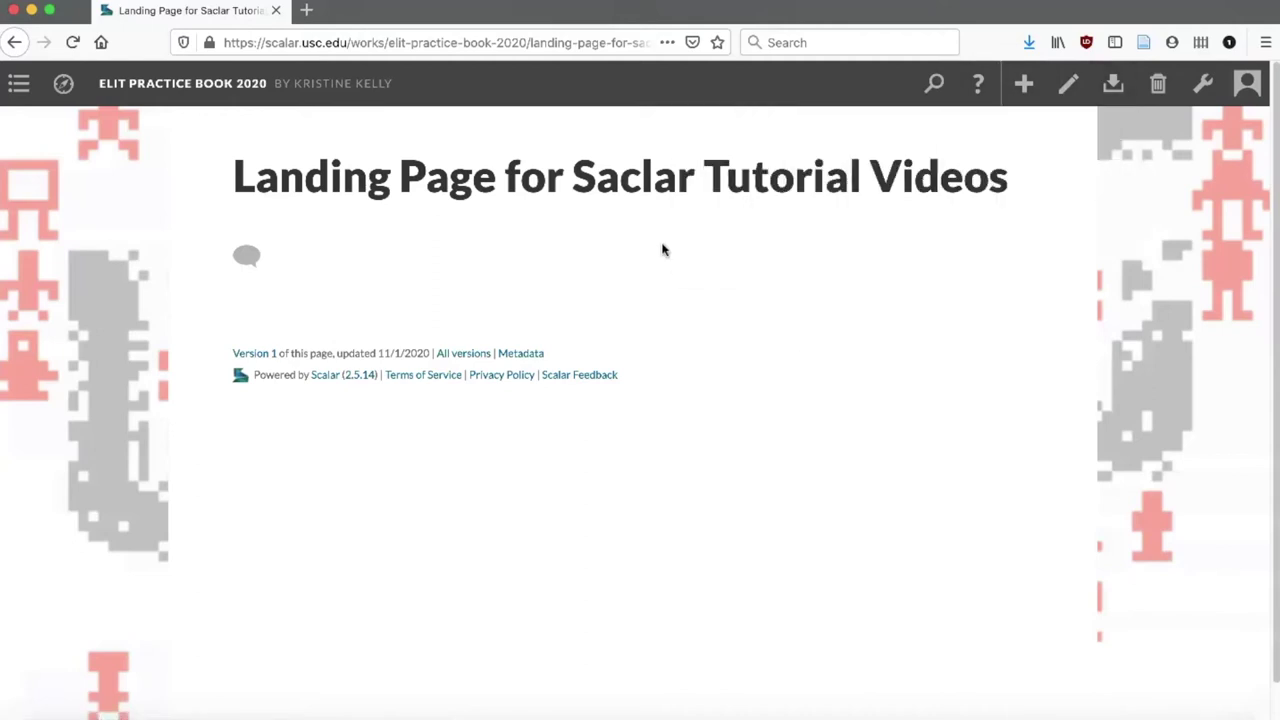
{"action": "left_click", "coordinate": [1068, 84]}
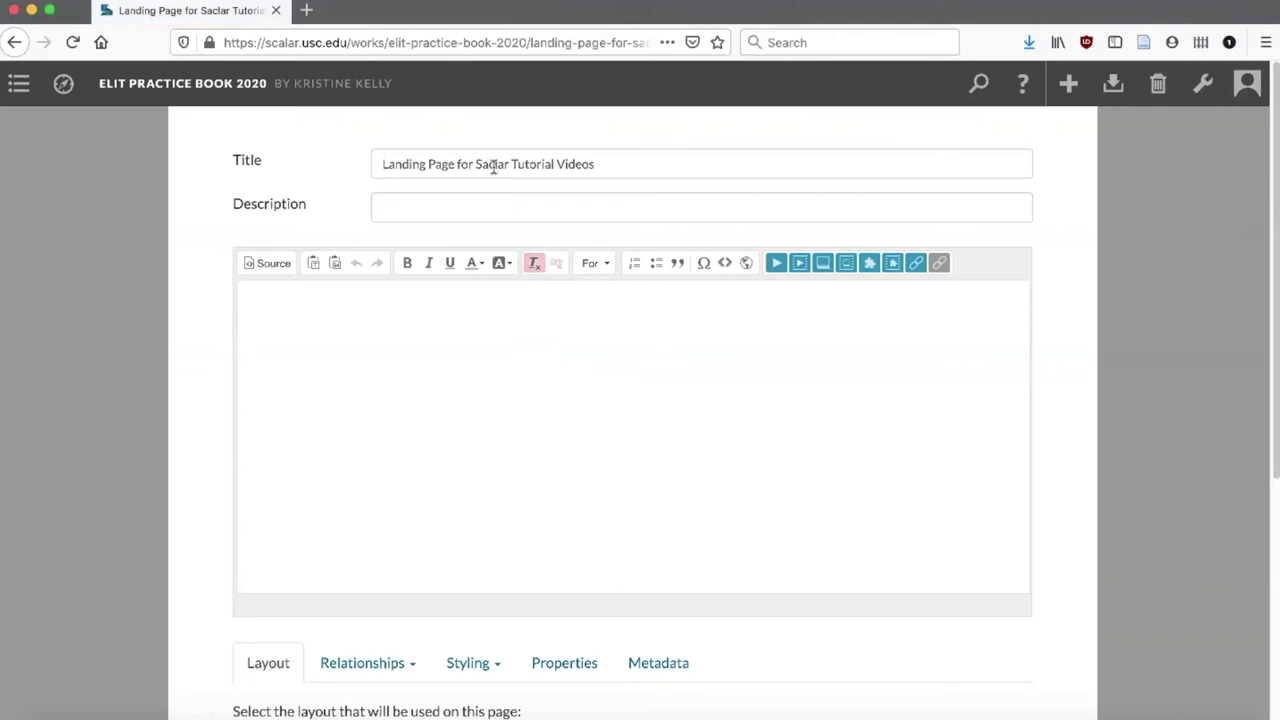
{"action": "left_click", "coordinate": [493, 168]}
{"action": "key", "text": "BackSpace"}
{"action": "key", "text": "BackSpace"}
{"action": "type", "text": "ca"}
{"action": "scroll", "coordinate": [740, 349], "scroll_direction": "down", "scroll_amount": 4}
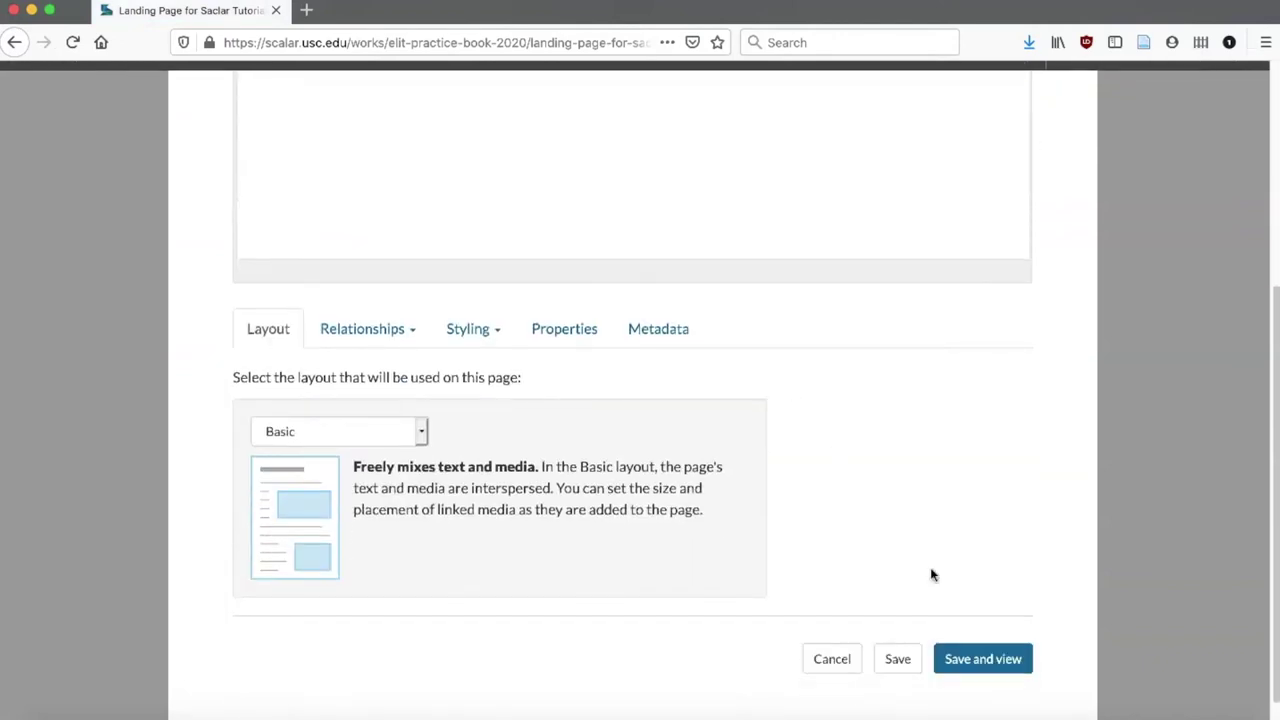
{"action": "left_click", "coordinate": [955, 662]}
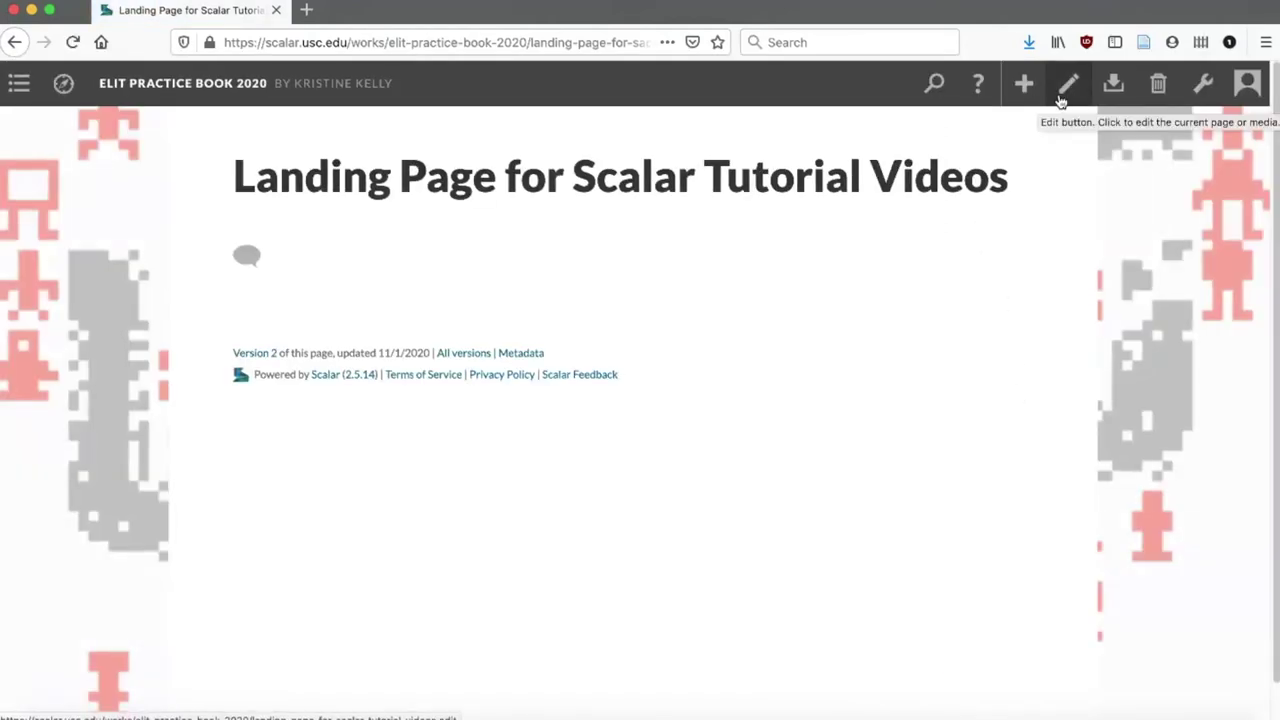
Add a page titled 'Landing Page for the Practice Annotating Images' and save it
{"action": "left_click", "coordinate": [1024, 86]}
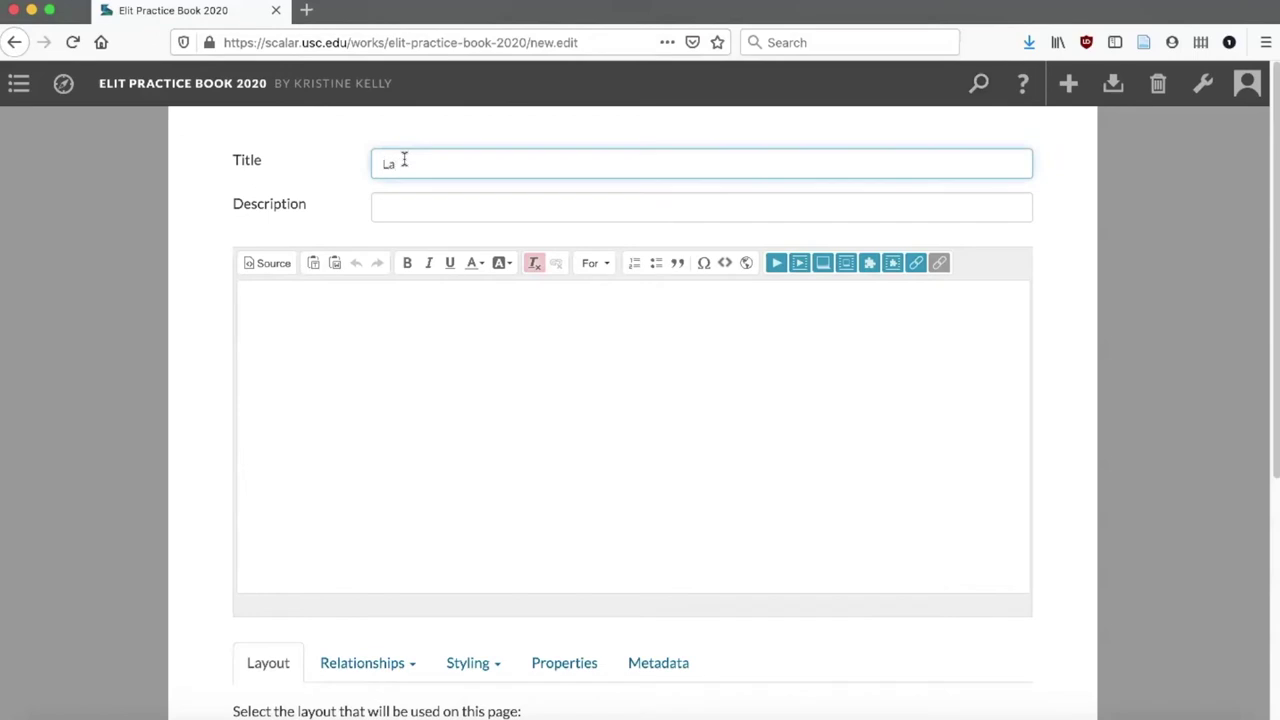
{"action": "type", "text": "ing Page for the Practice An"}
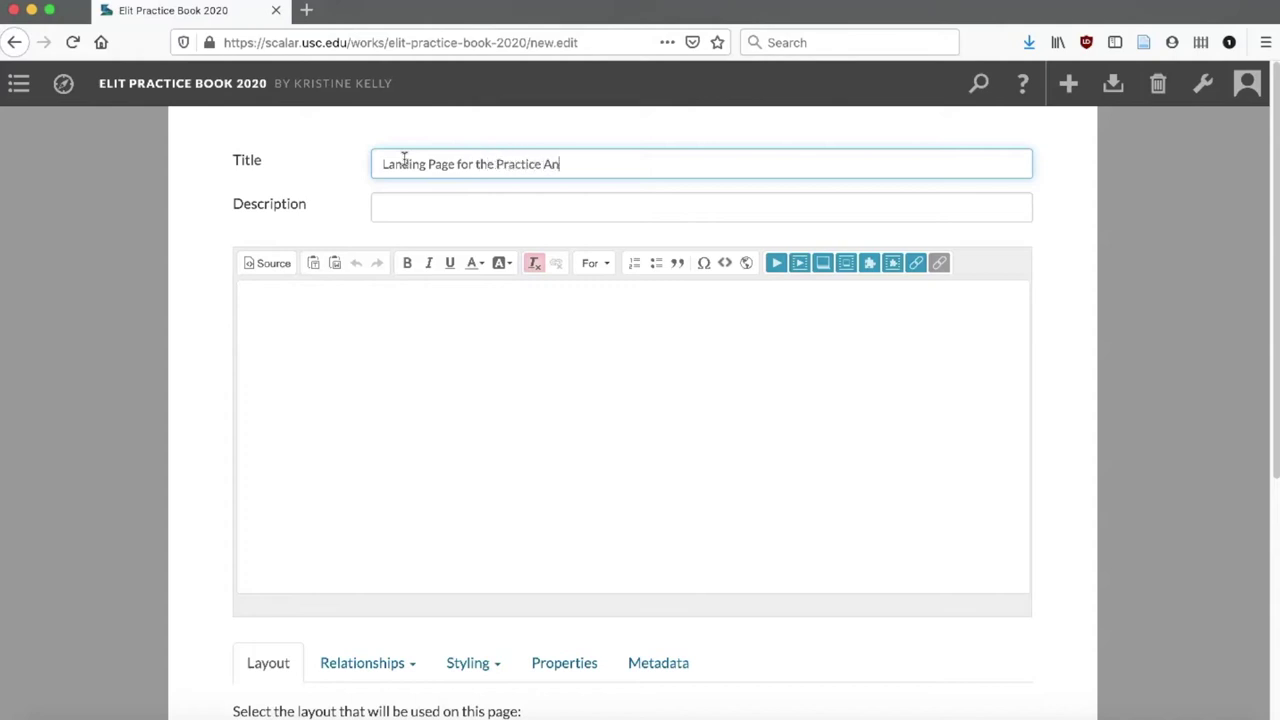
{"action": "type", "text": "notating Images"}
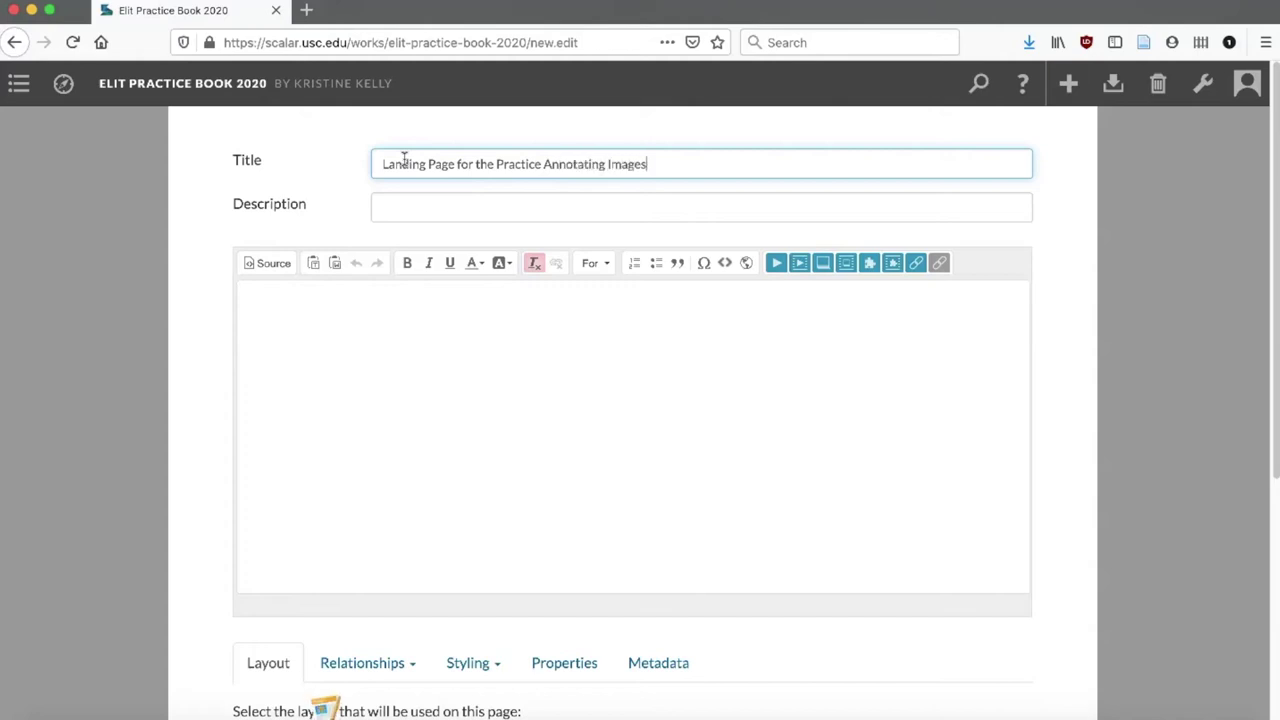
{"action": "scroll", "coordinate": [697, 451], "scroll_direction": "down", "scroll_amount": 5}
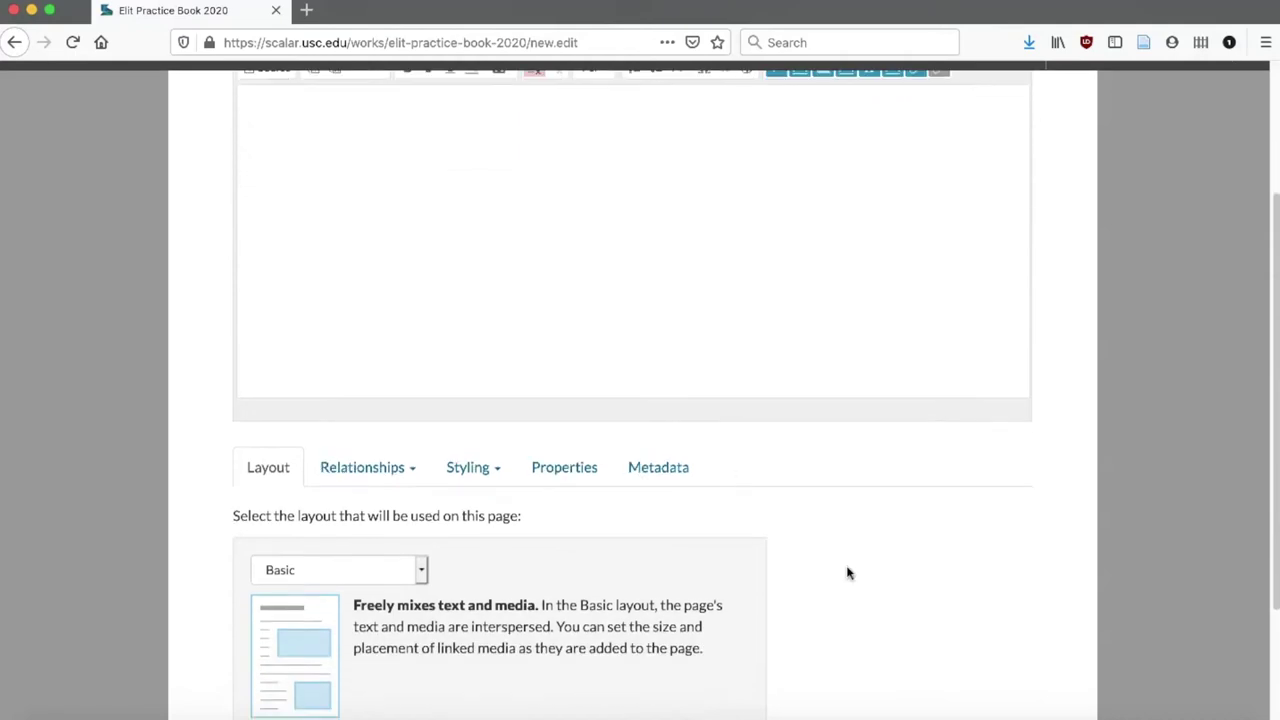
{"action": "left_click", "coordinate": [983, 622]}
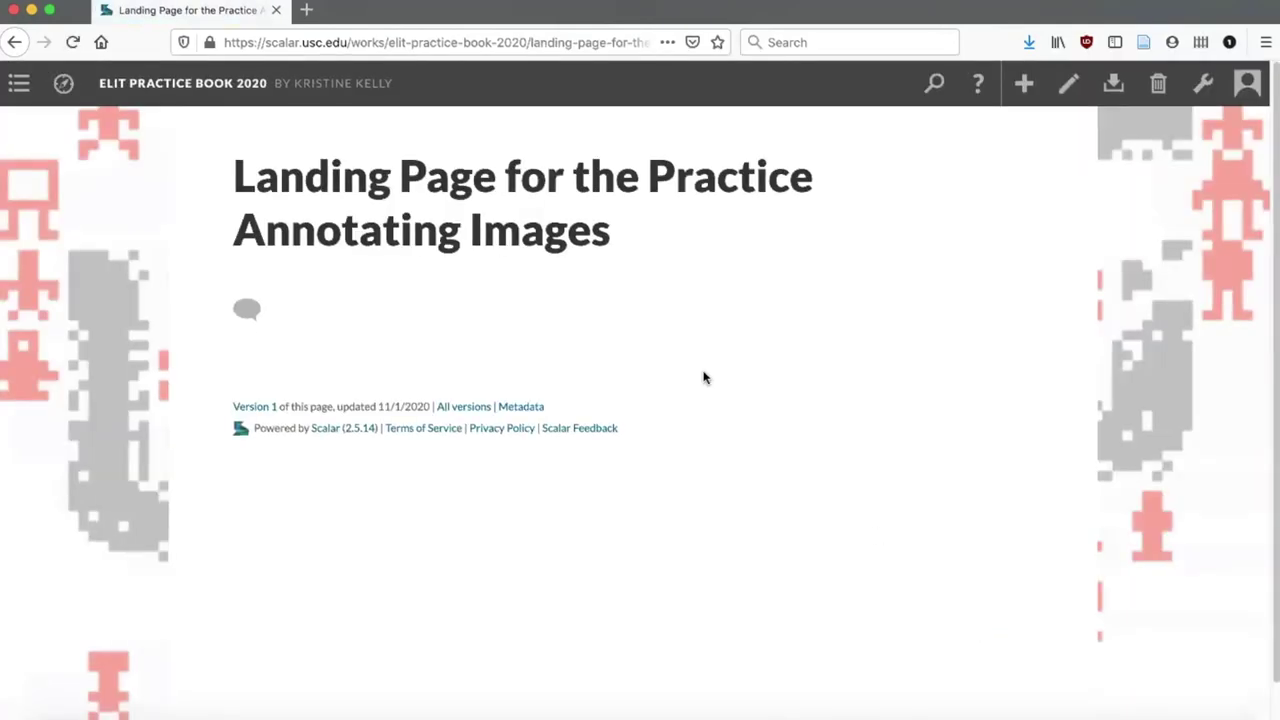
Edit the book's title page, set it as a path, and list the items it could contain
{"action": "left_click", "coordinate": [216, 90]}
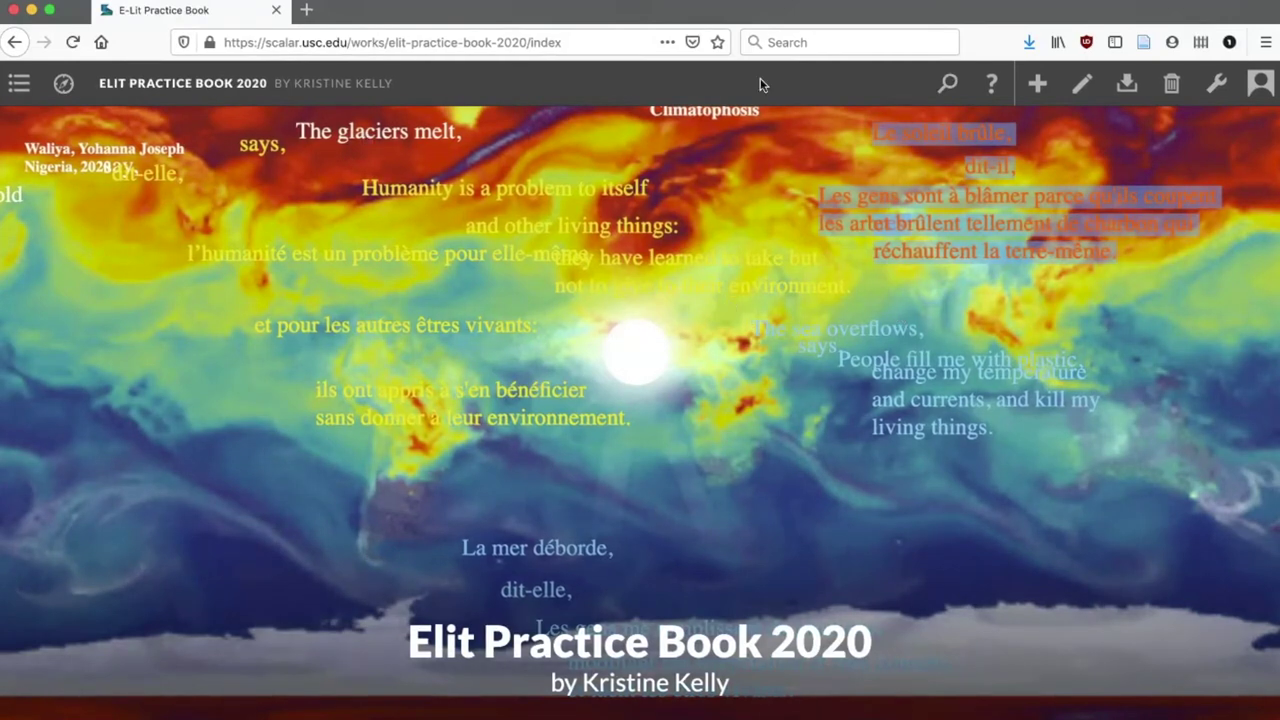
{"action": "left_click", "coordinate": [1080, 97]}
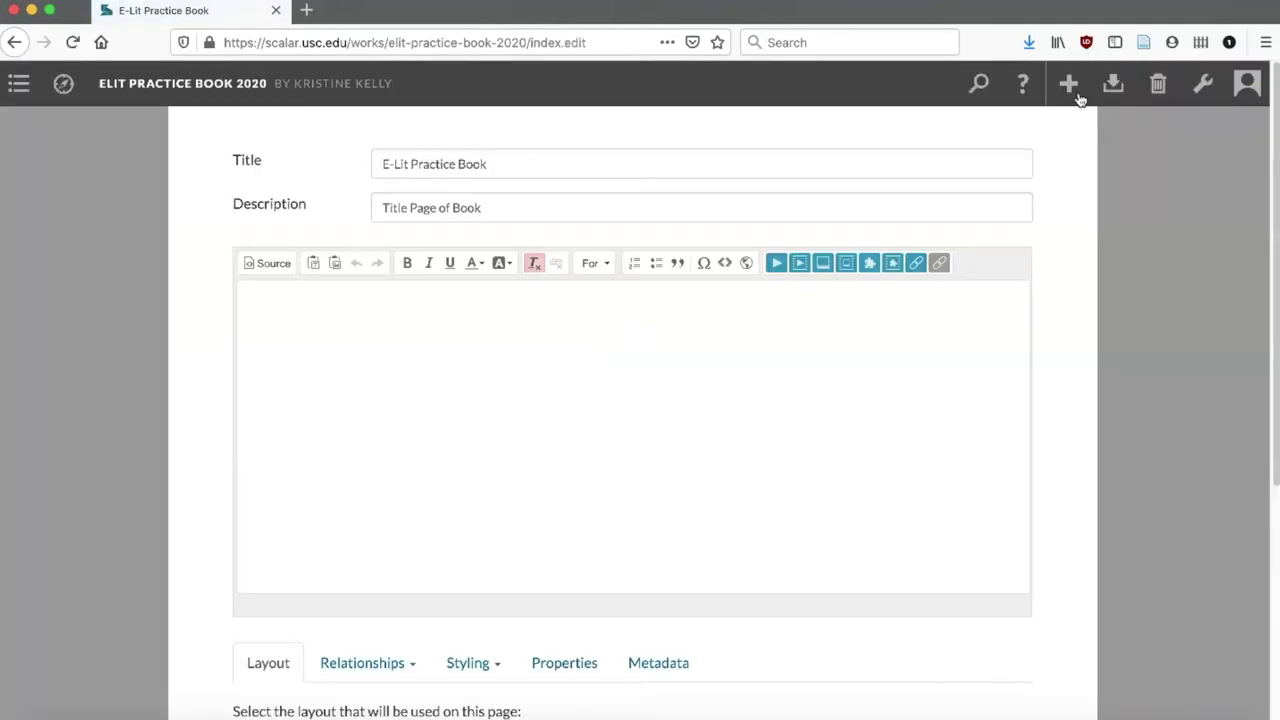
{"action": "scroll", "coordinate": [889, 341], "scroll_direction": "down", "scroll_amount": 4}
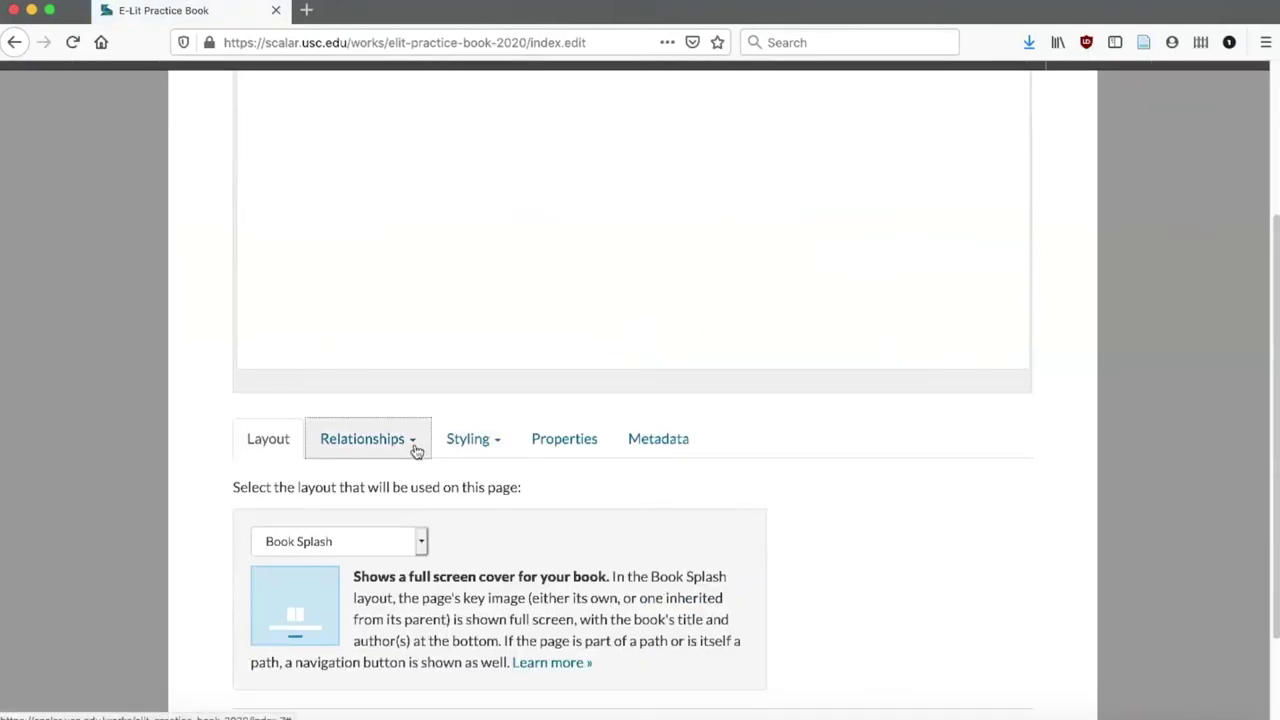
{"action": "left_click", "coordinate": [413, 445]}
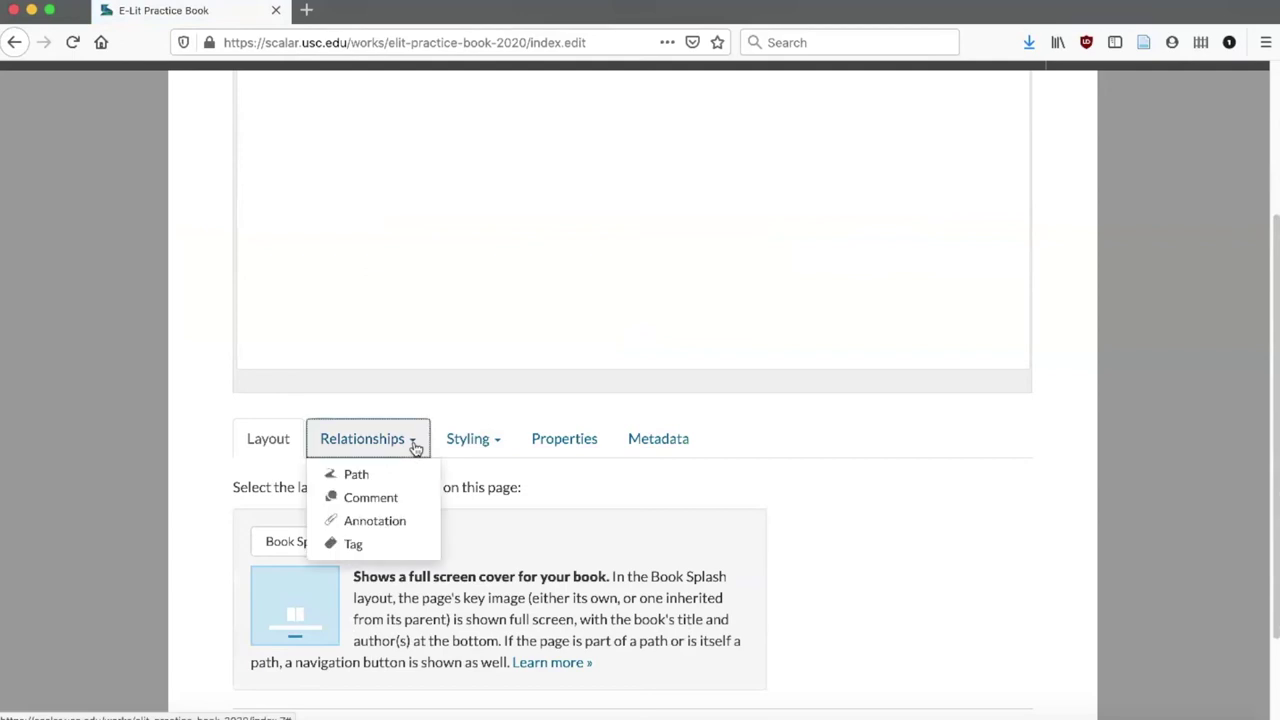
{"action": "left_click", "coordinate": [355, 475]}
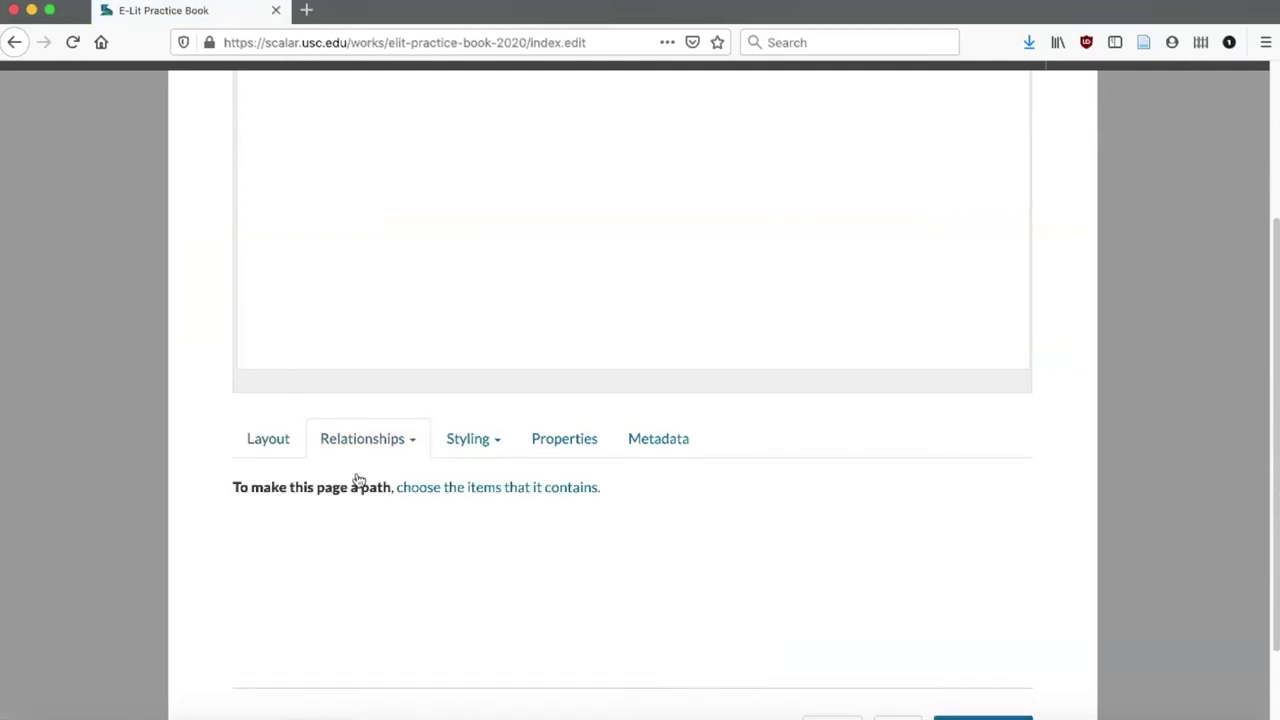
{"action": "left_click", "coordinate": [423, 488]}
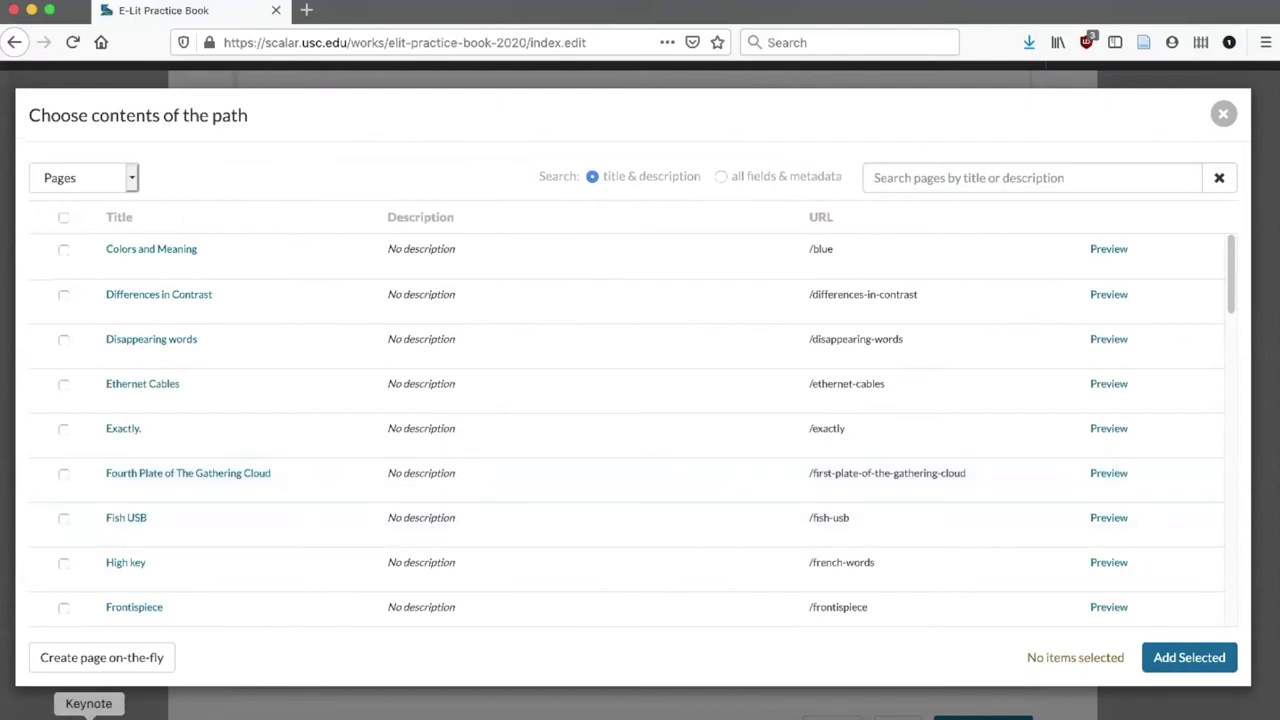
After checking the Keynote book map, tick Table of Contents Page in the path-contents list
{"action": "left_click", "coordinate": [88, 716]}
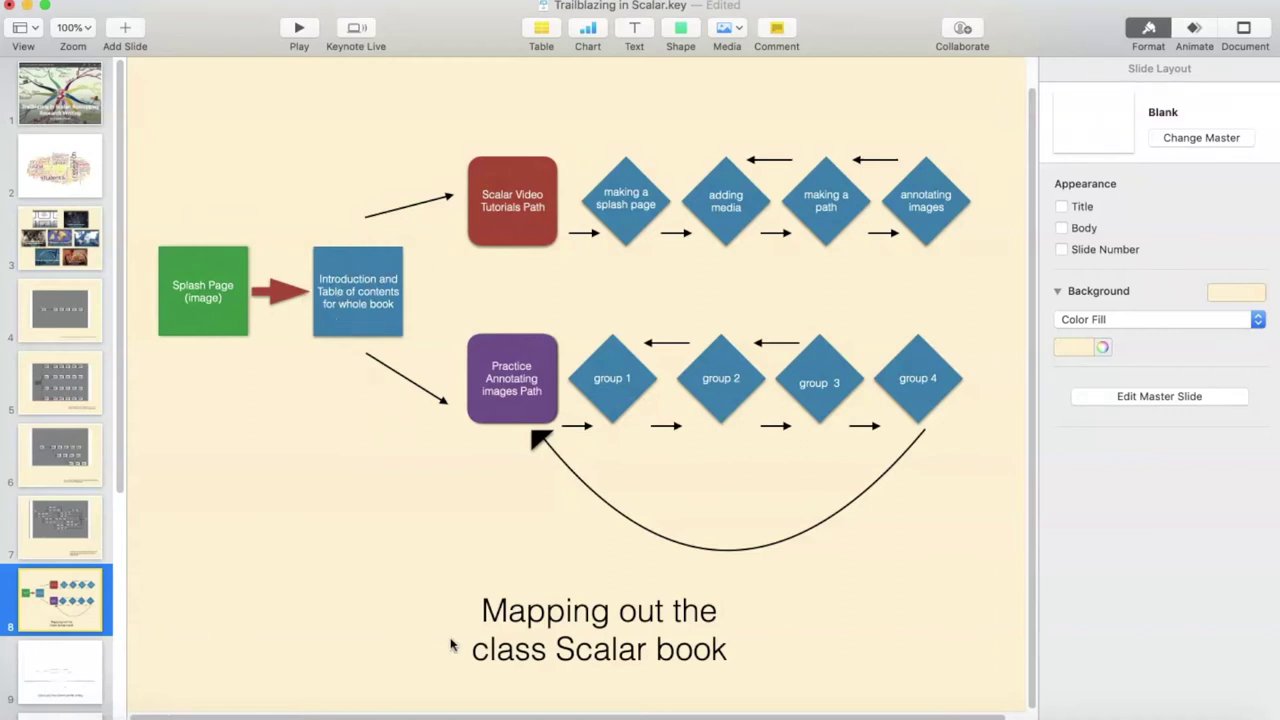
{"action": "left_click", "coordinate": [602, 716]}
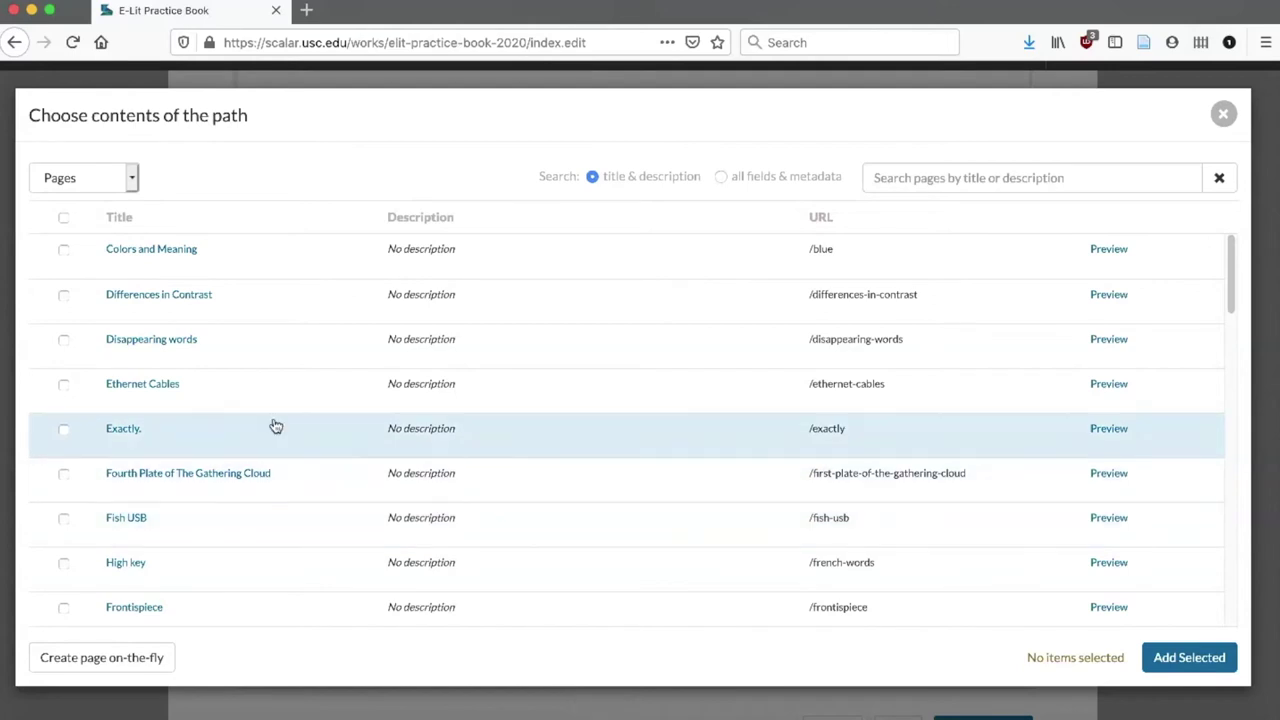
{"action": "scroll", "coordinate": [222, 488], "scroll_direction": "down", "scroll_amount": 5}
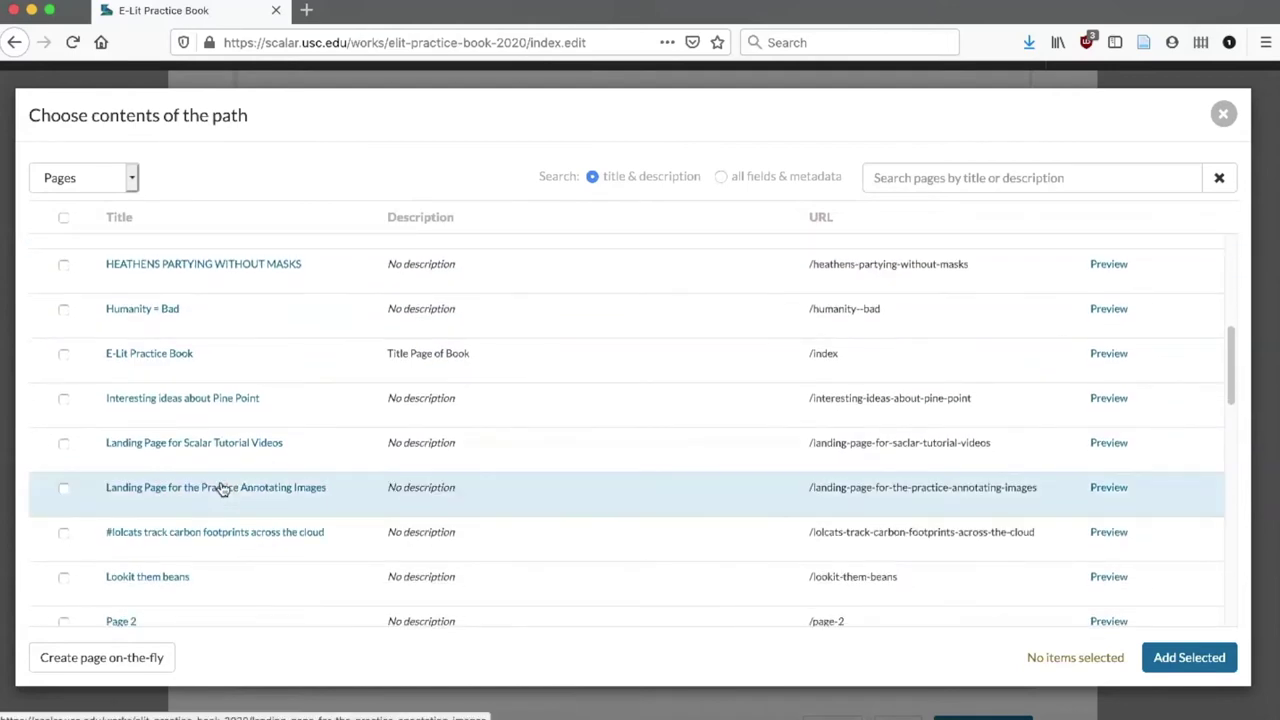
{"action": "scroll", "coordinate": [222, 488], "scroll_direction": "down", "scroll_amount": 6}
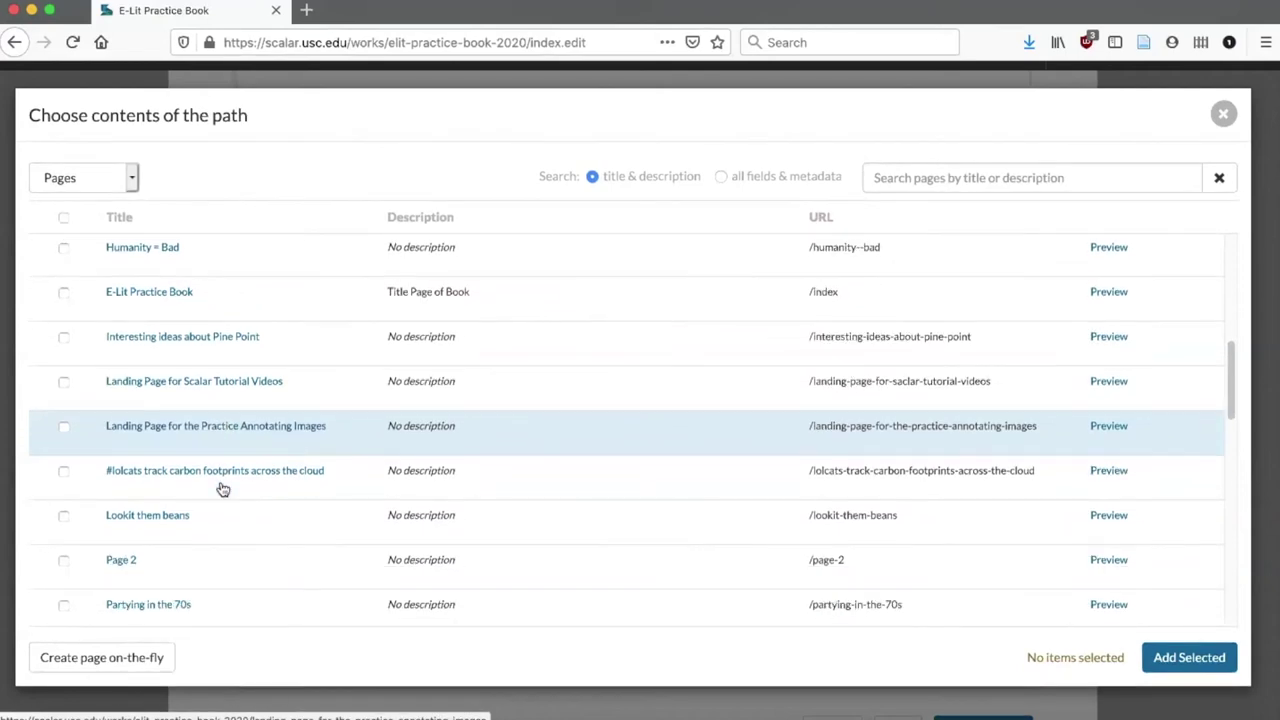
{"action": "scroll", "coordinate": [222, 488], "scroll_direction": "down", "scroll_amount": 3}
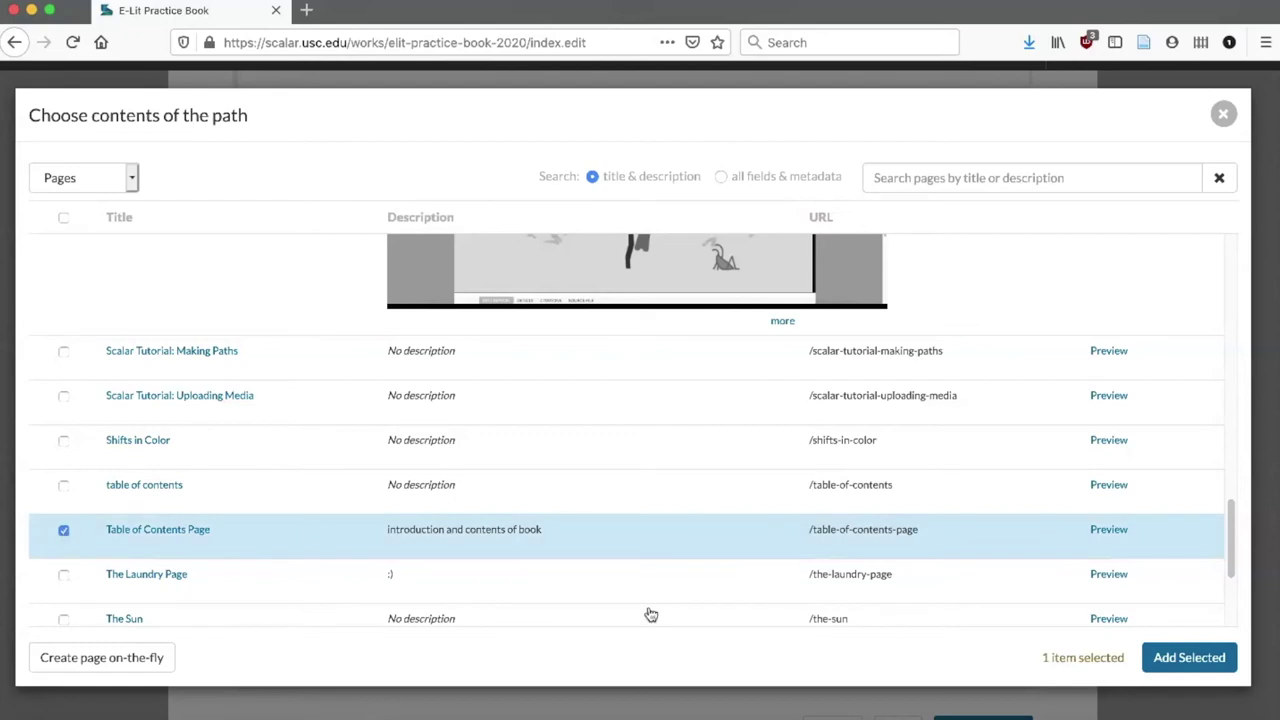
Add the selected Table of Contents Page to the path, then save and view the title page
{"action": "left_click", "coordinate": [1189, 658]}
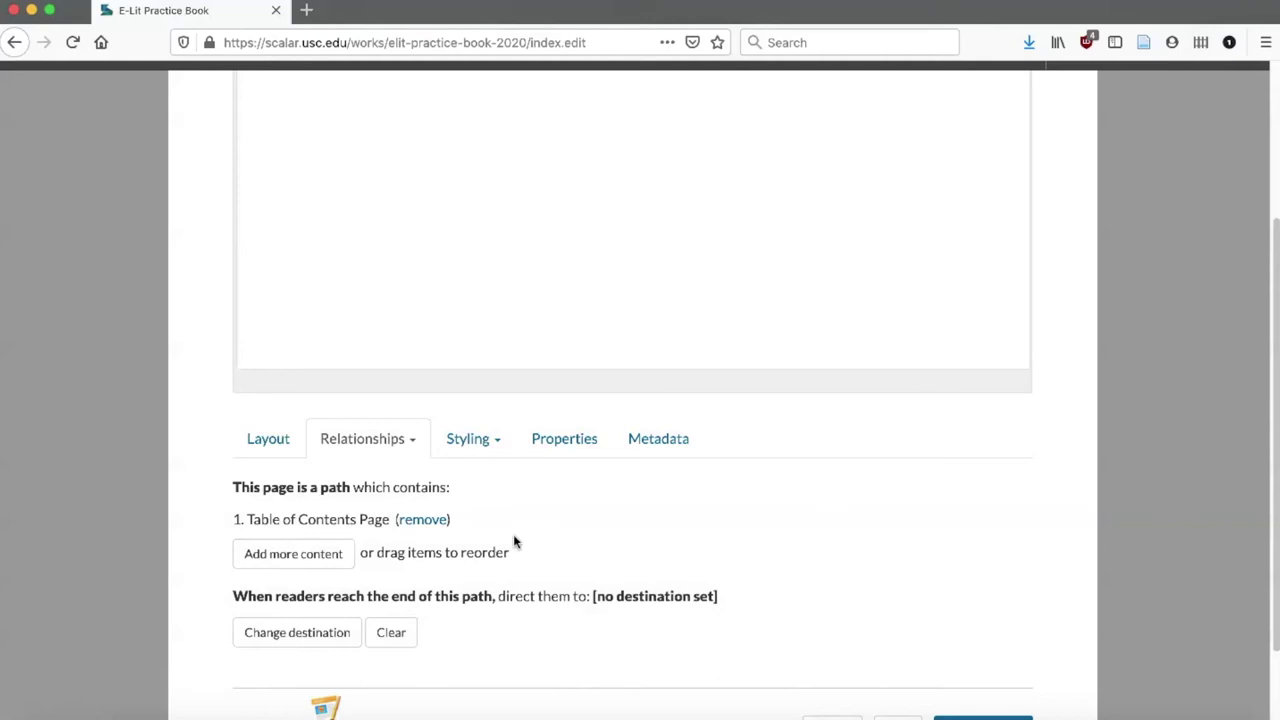
{"action": "scroll", "coordinate": [830, 590], "scroll_direction": "down", "scroll_amount": 2}
{"action": "left_click", "coordinate": [996, 622]}
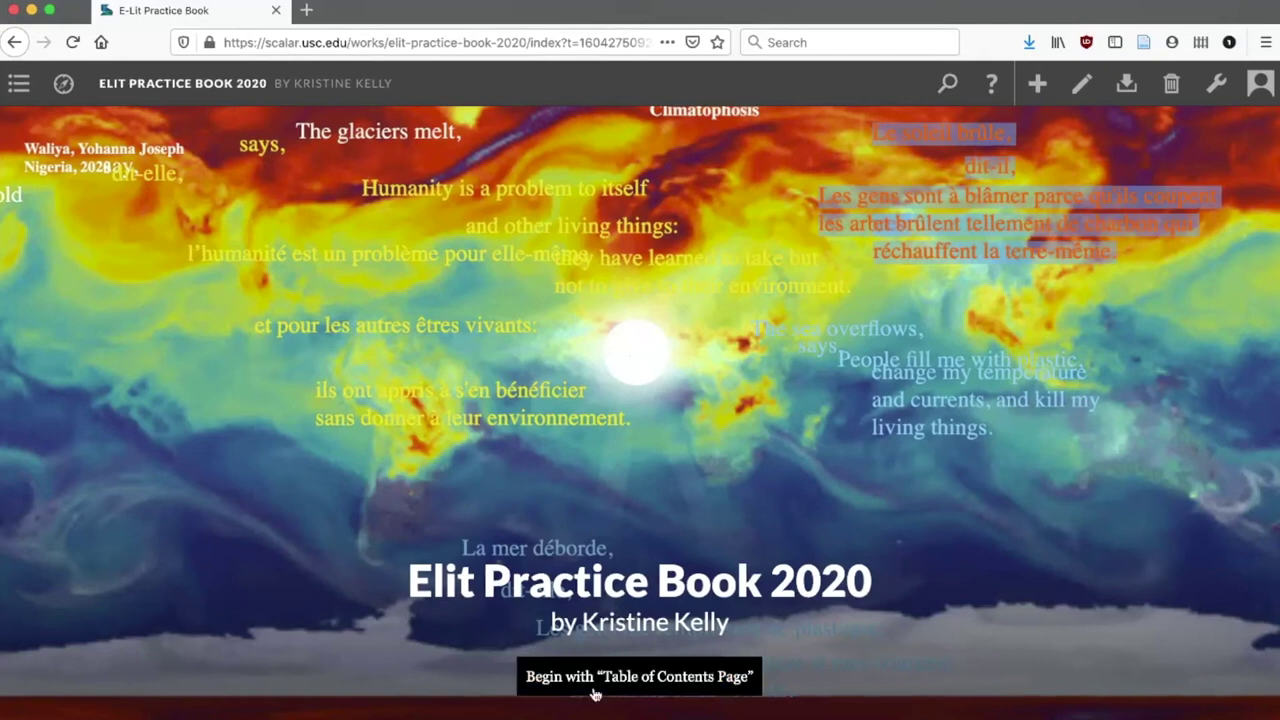
Follow 'Begin with Table of Contents Page' from the splash page, checking the Keynote map briefly
{"action": "left_click", "coordinate": [633, 684]}
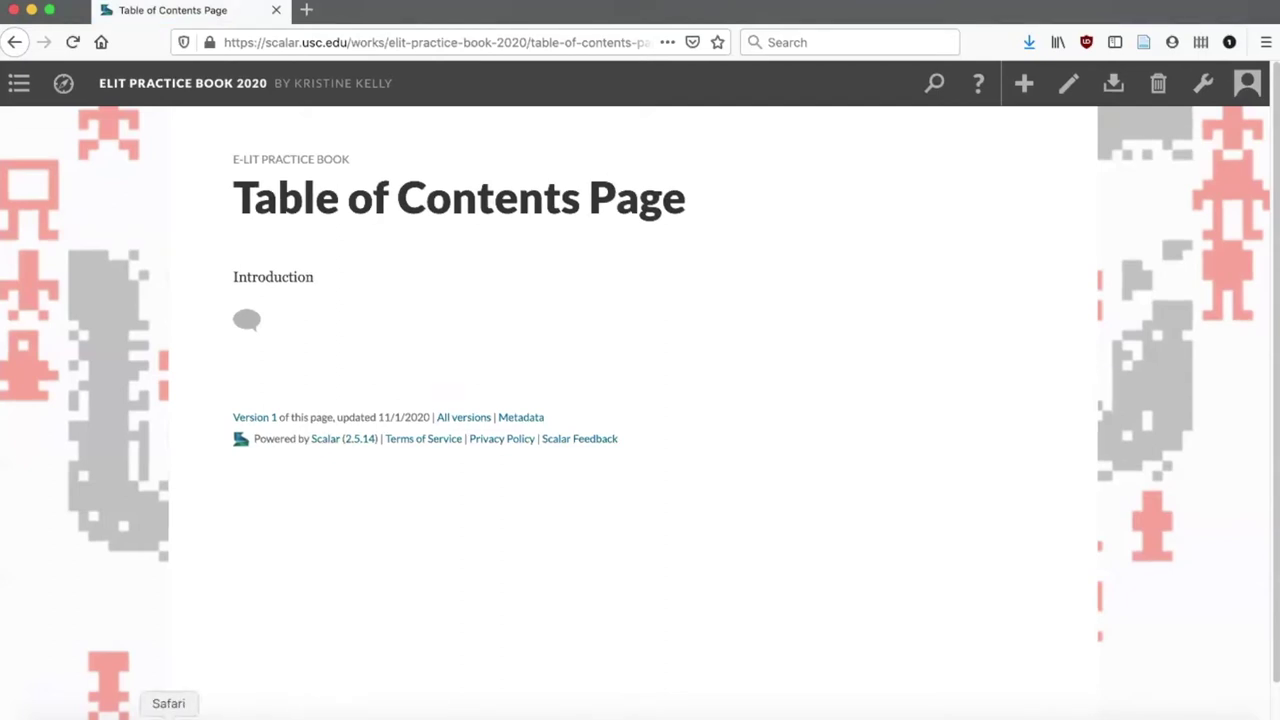
{"action": "left_click", "coordinate": [88, 718]}
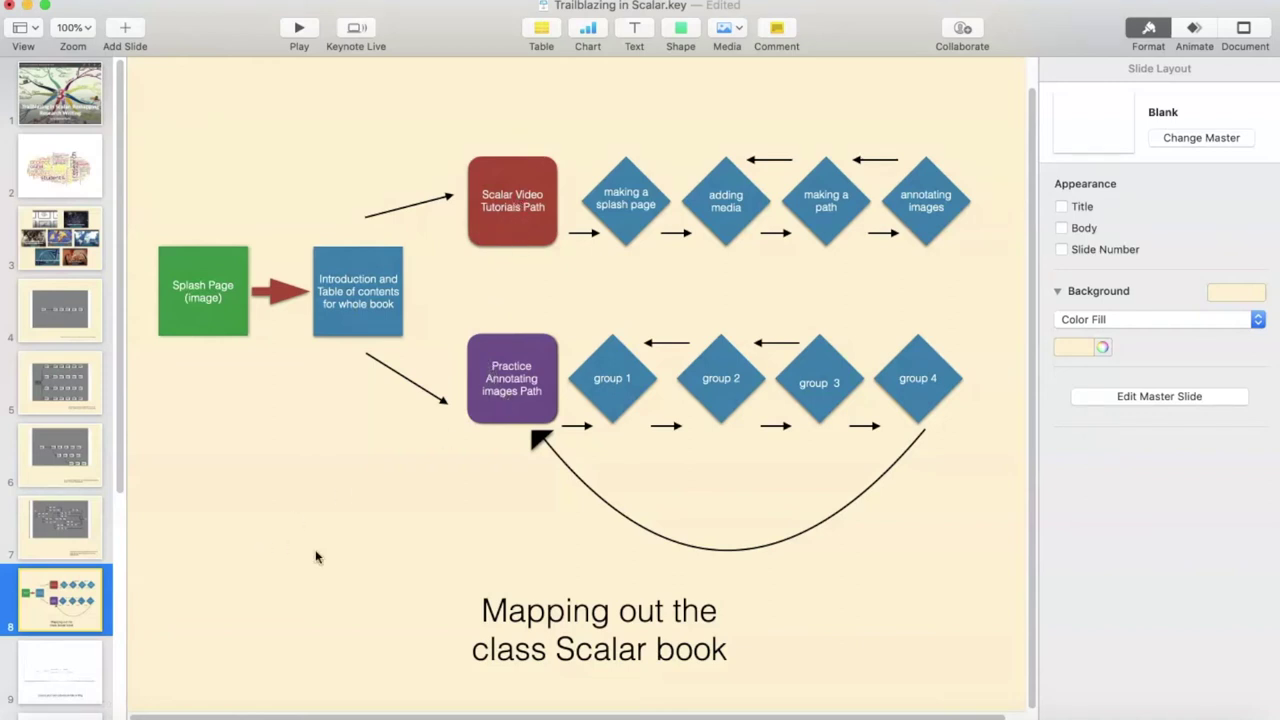
{"action": "left_click", "coordinate": [602, 716]}
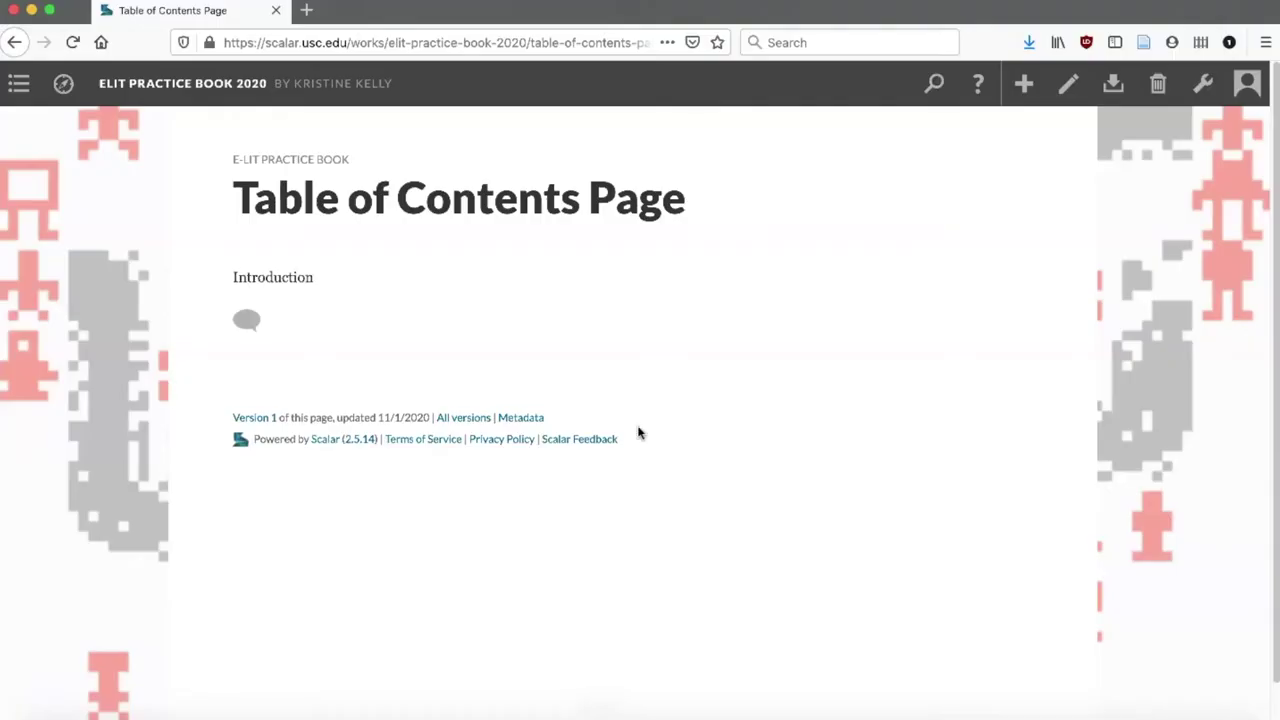
Edit the Table of Contents Page and show its Relationships > Path settings
{"action": "left_click", "coordinate": [1073, 85]}
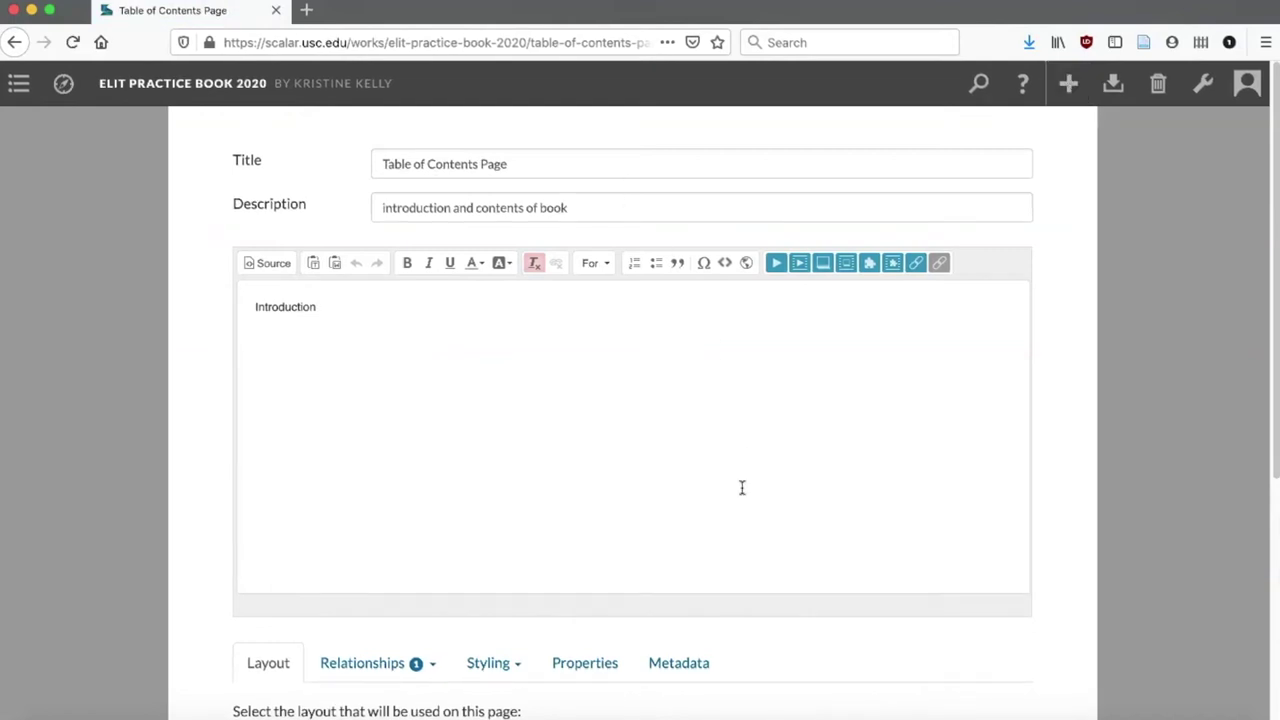
{"action": "scroll", "coordinate": [742, 487], "scroll_direction": "down", "scroll_amount": 3}
{"action": "left_click", "coordinate": [433, 503]}
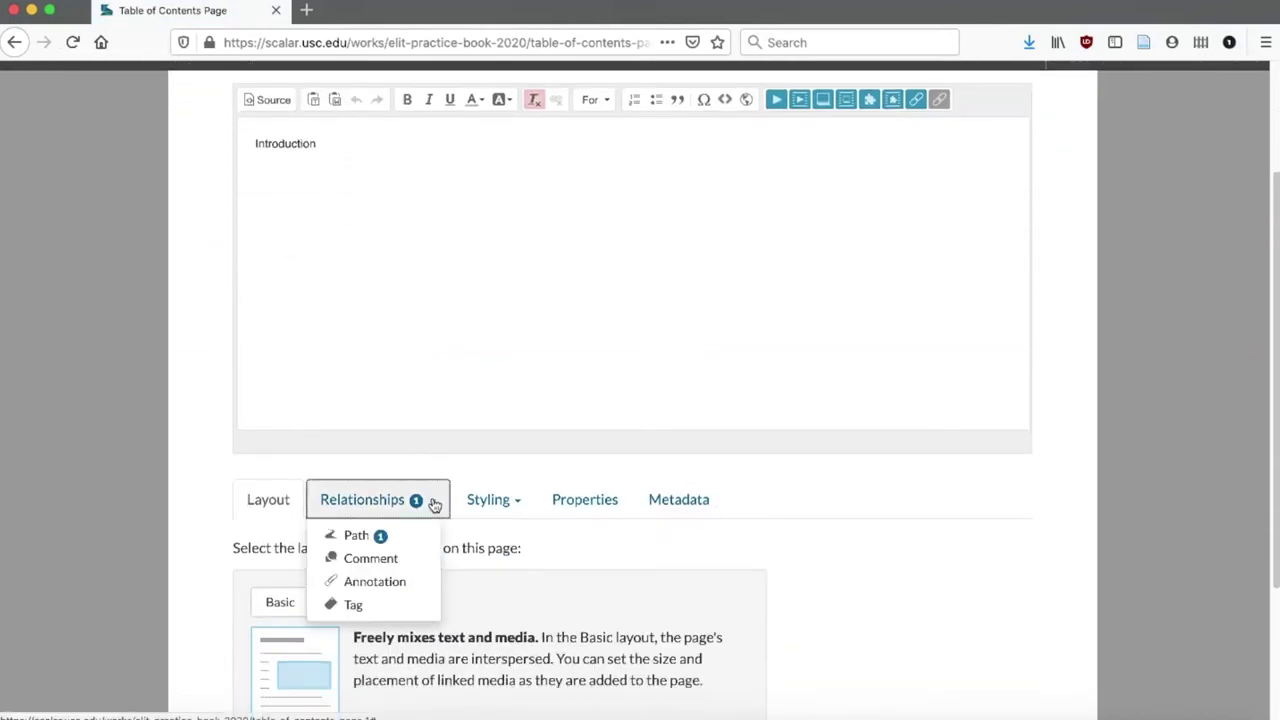
{"action": "left_click", "coordinate": [358, 537]}
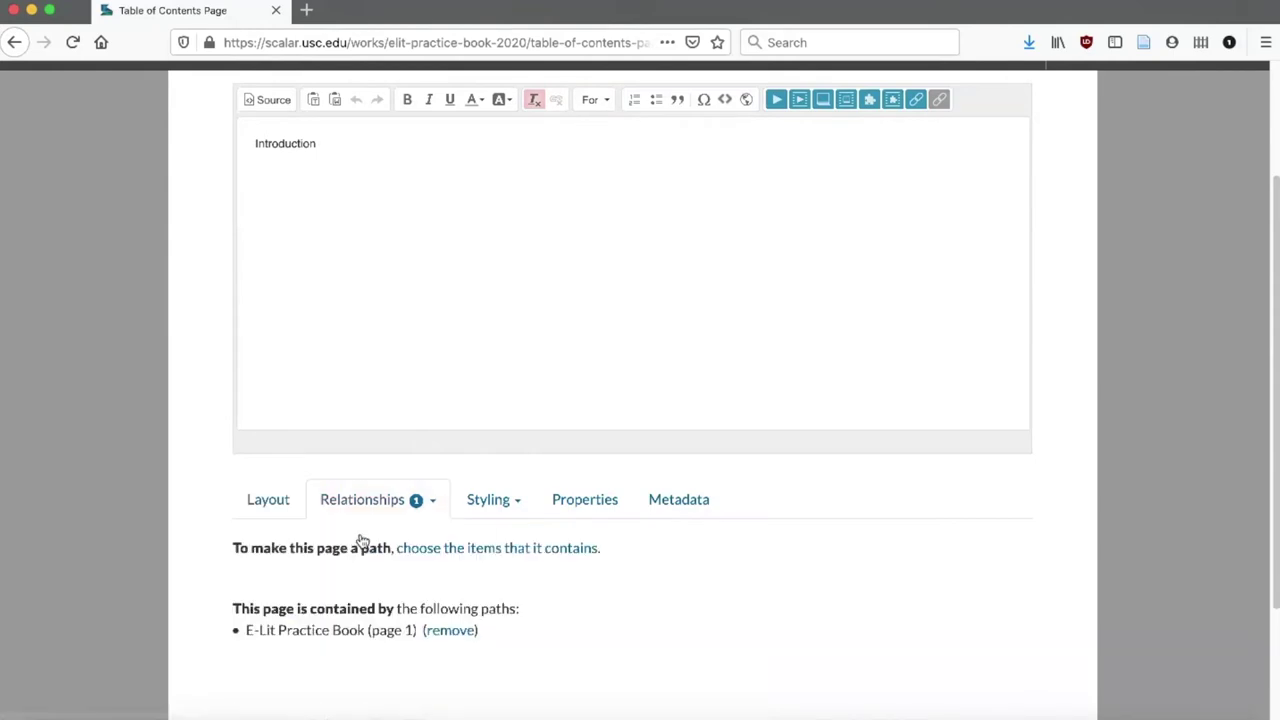
{"action": "scroll", "coordinate": [363, 540], "scroll_direction": "down", "scroll_amount": 1}
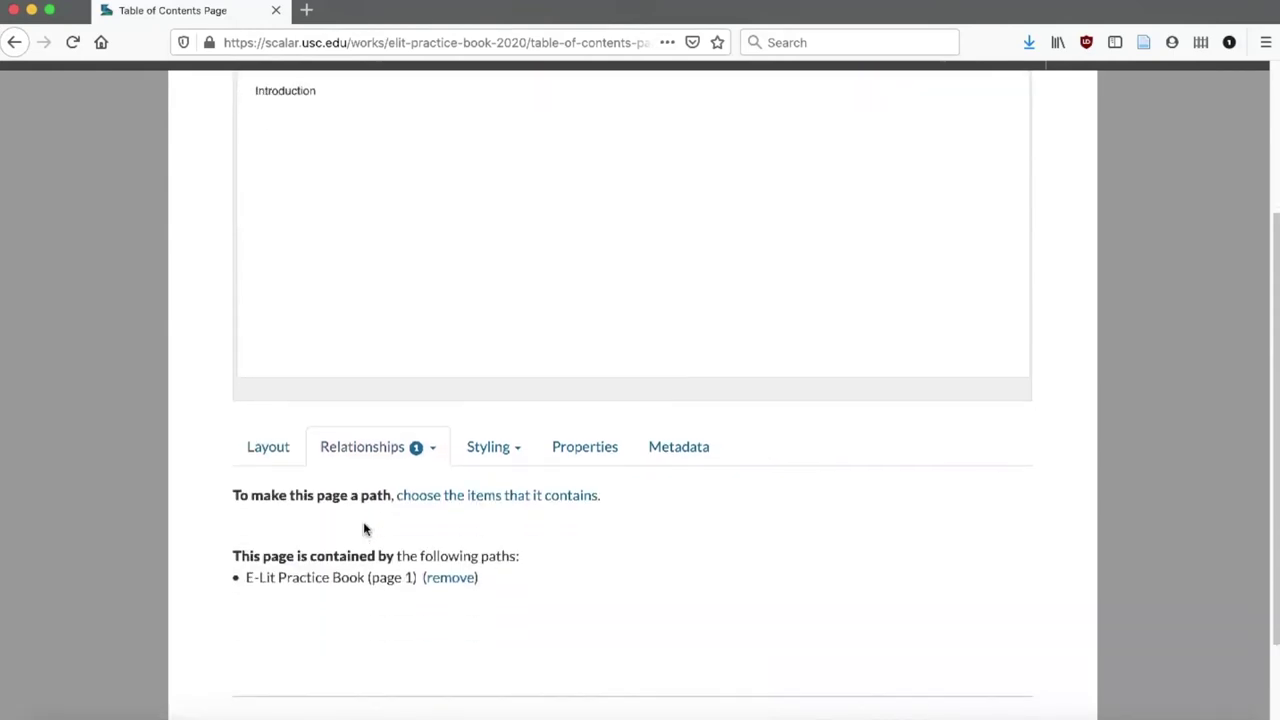
Select the Practice Annotating Images and Scalar Tutorial Videos landing pages and add them to the path
{"action": "left_click", "coordinate": [447, 496]}
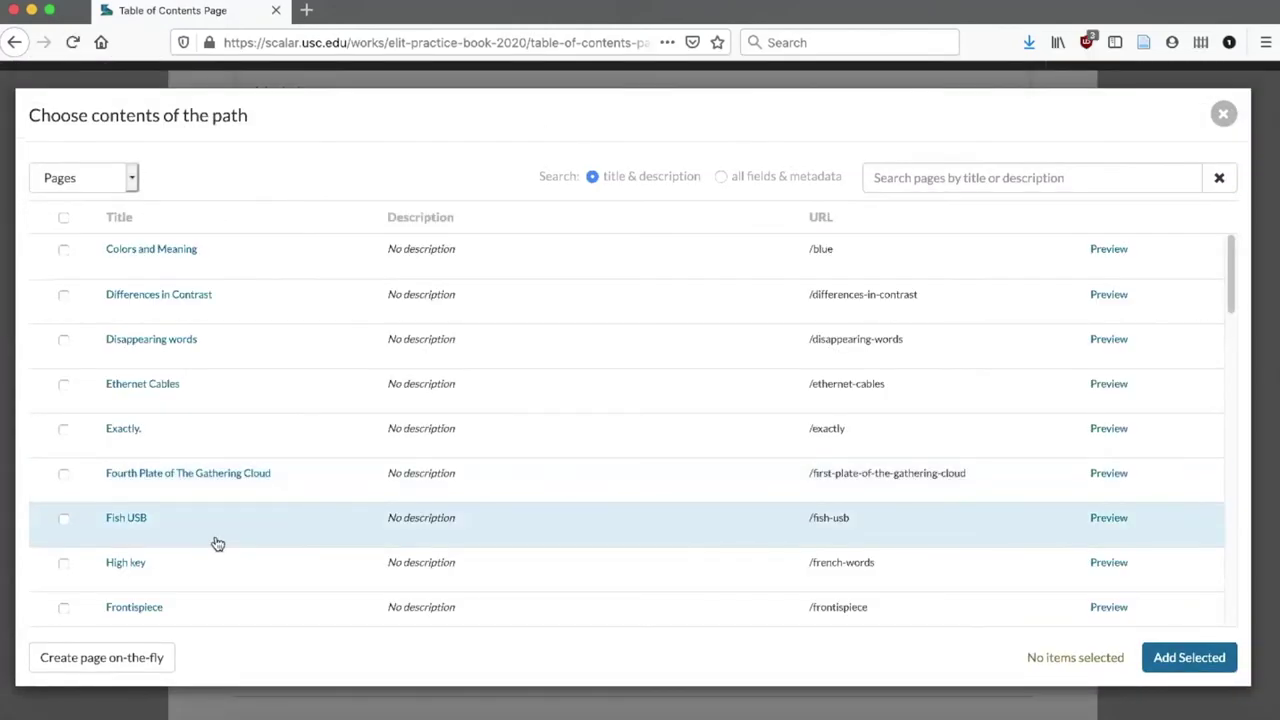
{"action": "scroll", "coordinate": [216, 541], "scroll_direction": "down", "scroll_amount": 6}
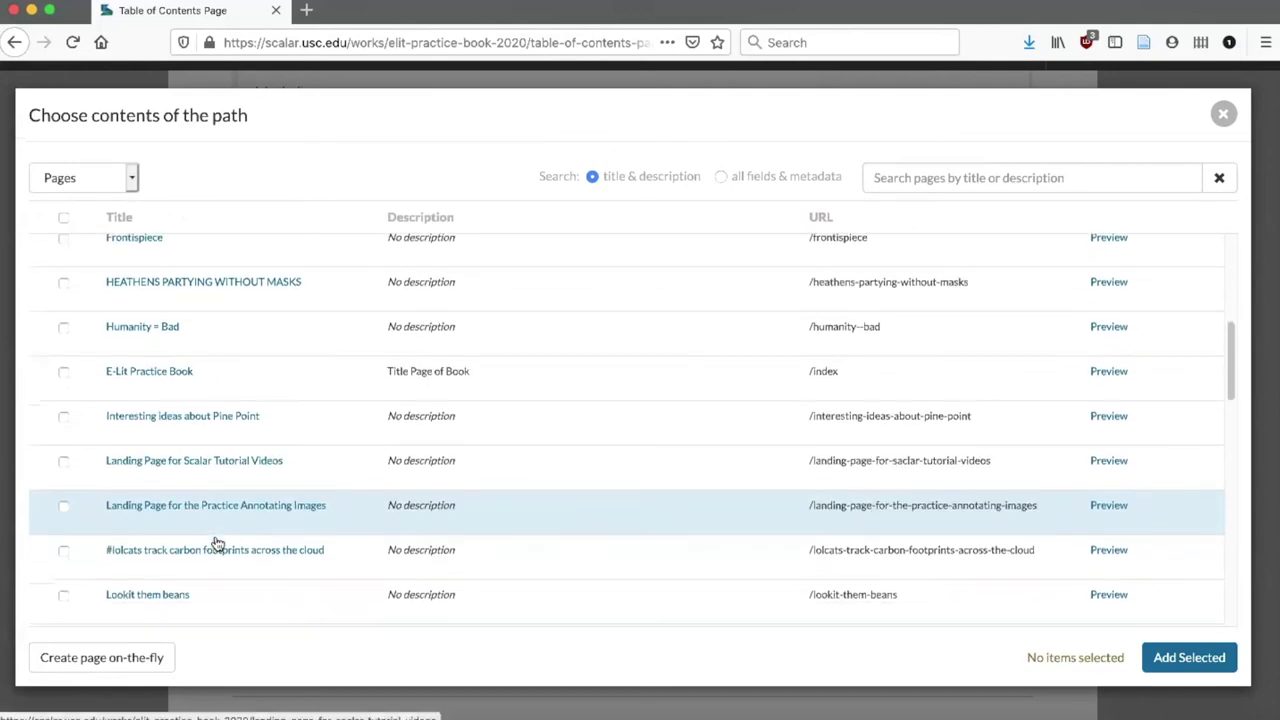
{"action": "left_click", "coordinate": [63, 507]}
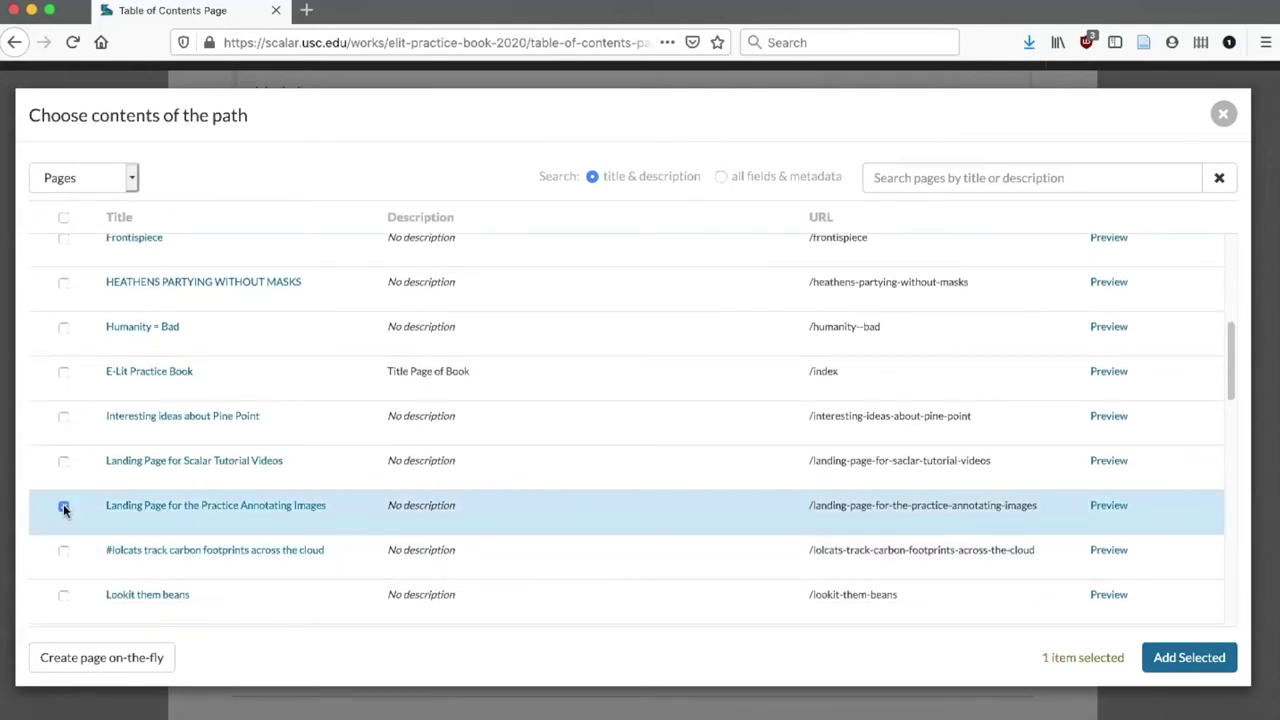
{"action": "left_click", "coordinate": [62, 553]}
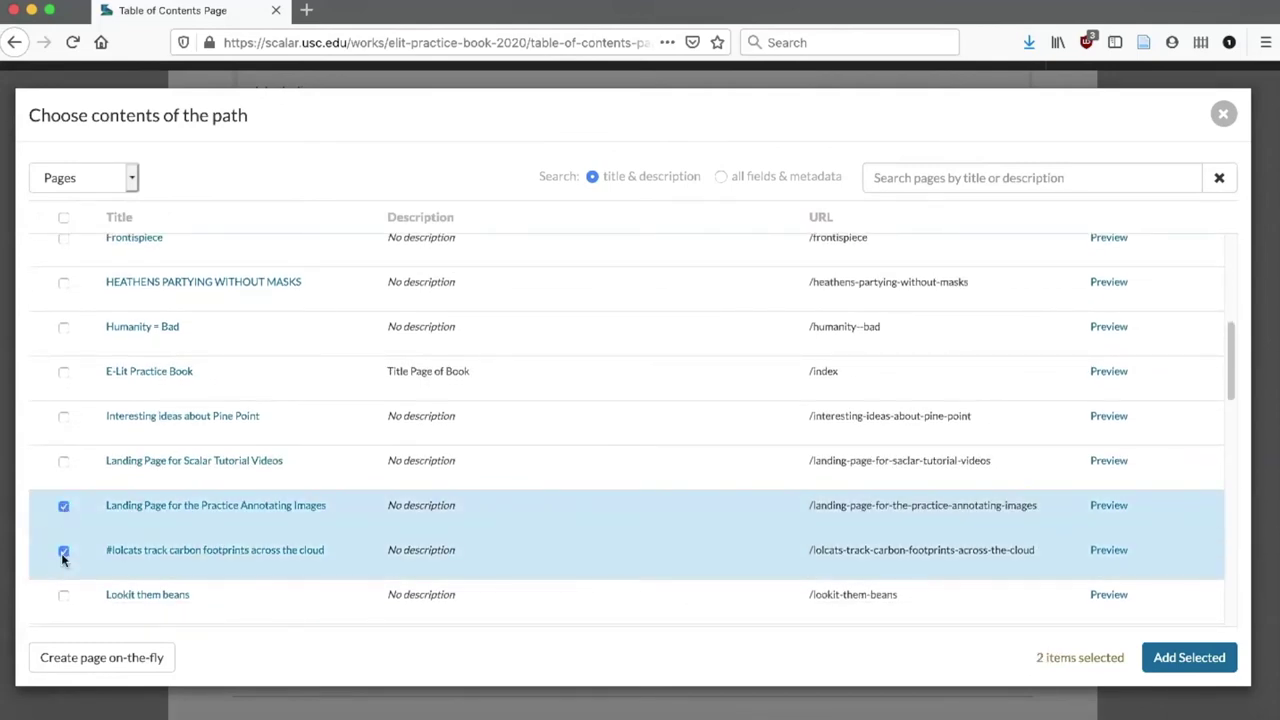
{"action": "left_click", "coordinate": [62, 553]}
{"action": "left_click", "coordinate": [63, 463]}
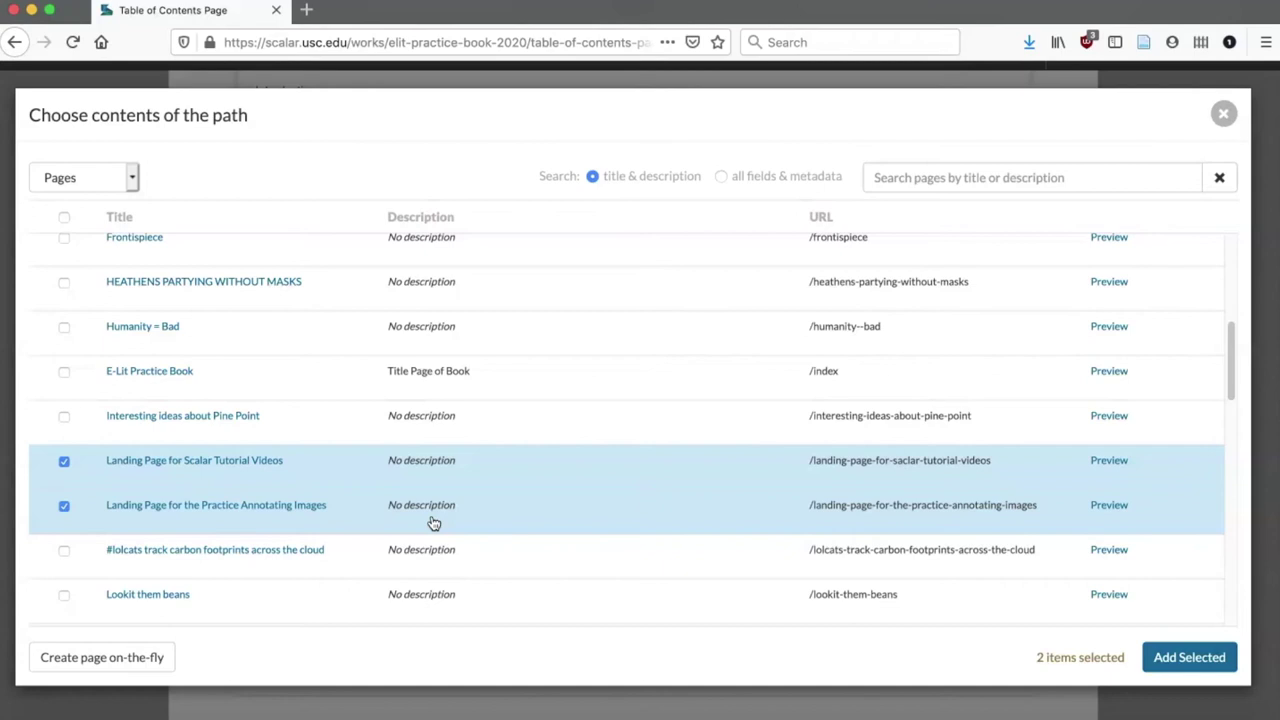
{"action": "left_click", "coordinate": [1182, 660]}
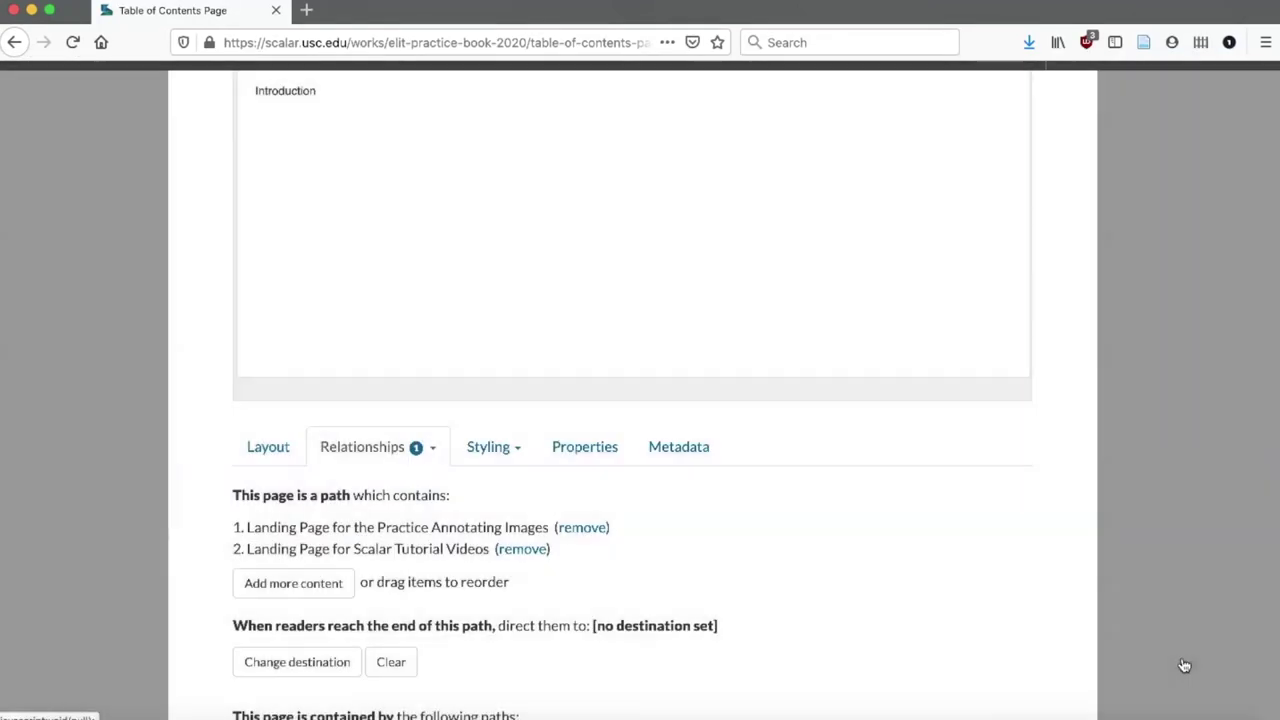
Drag Scalar Tutorial Videos above Practice Annotating Images, then save and view the page
{"action": "scroll", "coordinate": [1184, 665], "scroll_direction": "down", "scroll_amount": 1}
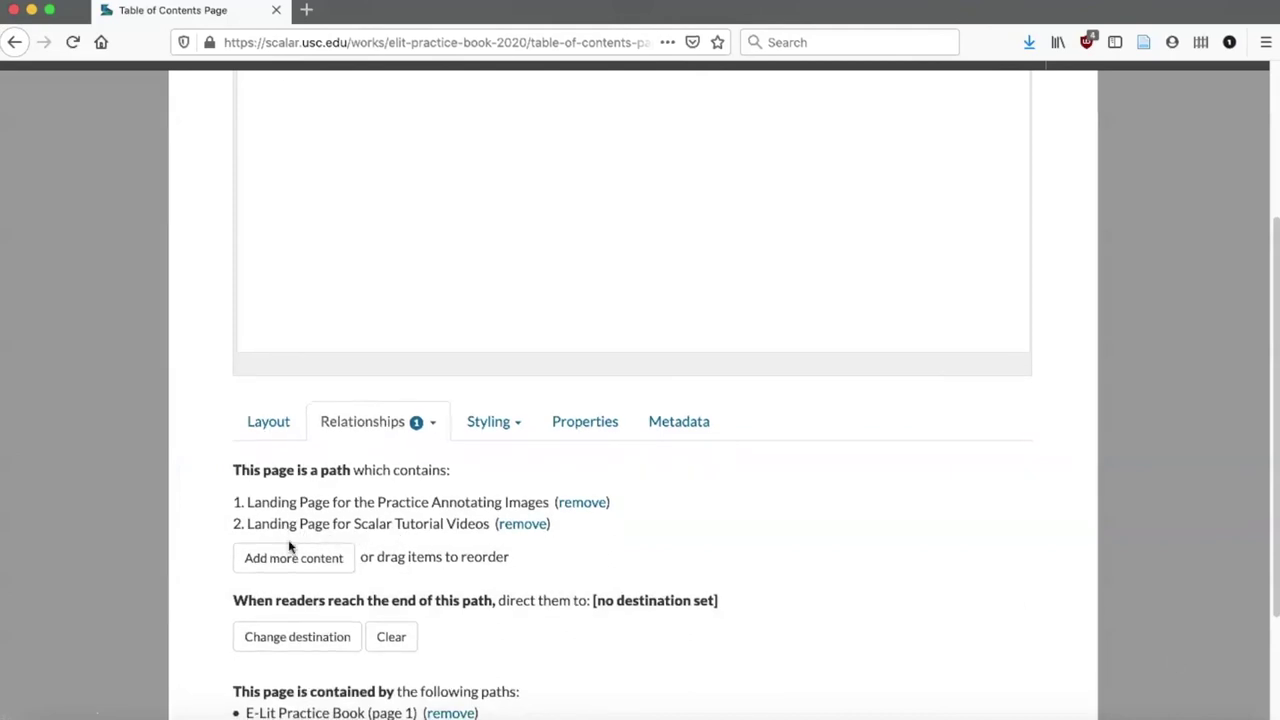
{"action": "left_click_drag", "start_coordinate": [300, 526], "coordinate": [301, 494]}
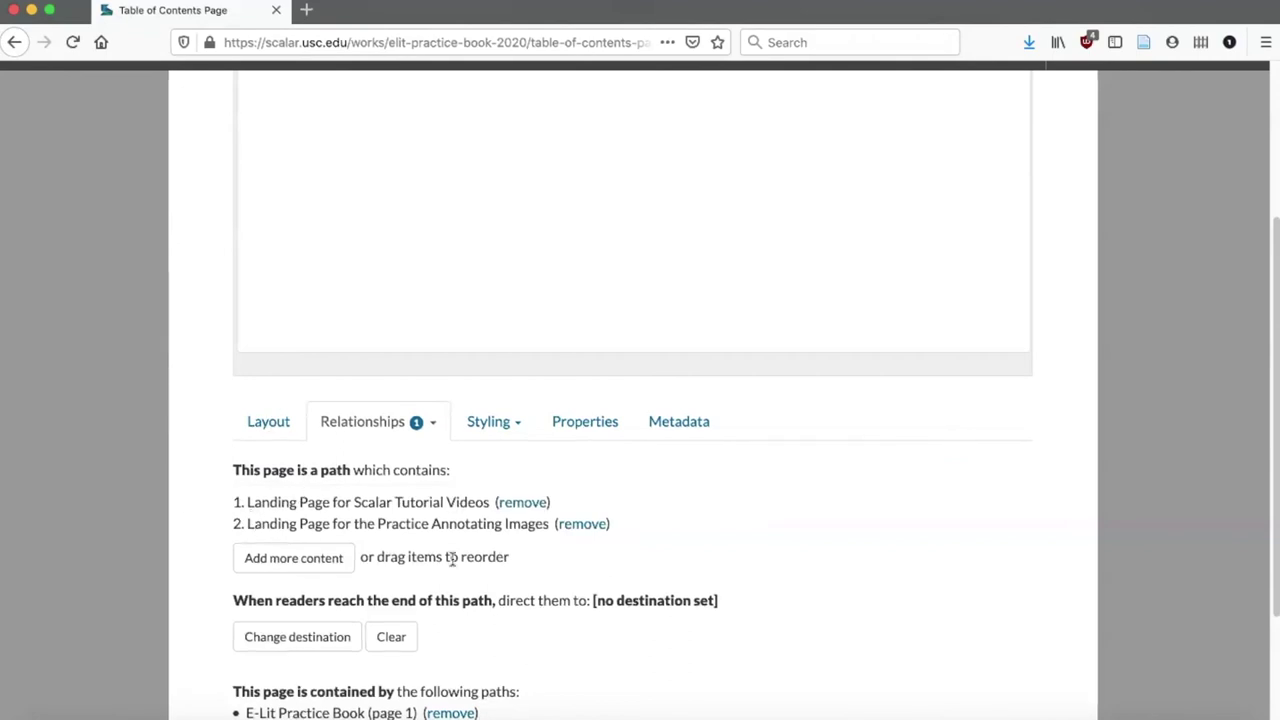
{"action": "scroll", "coordinate": [452, 560], "scroll_direction": "down", "scroll_amount": 3}
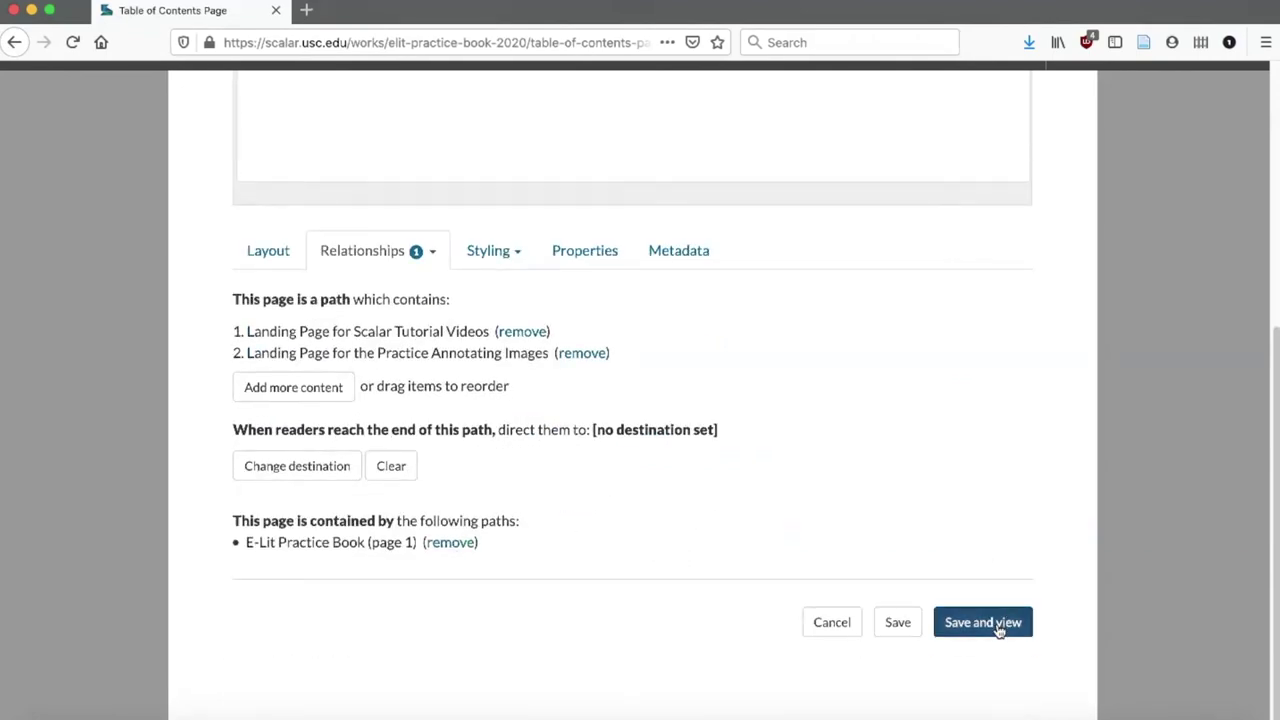
{"action": "left_click", "coordinate": [999, 625]}
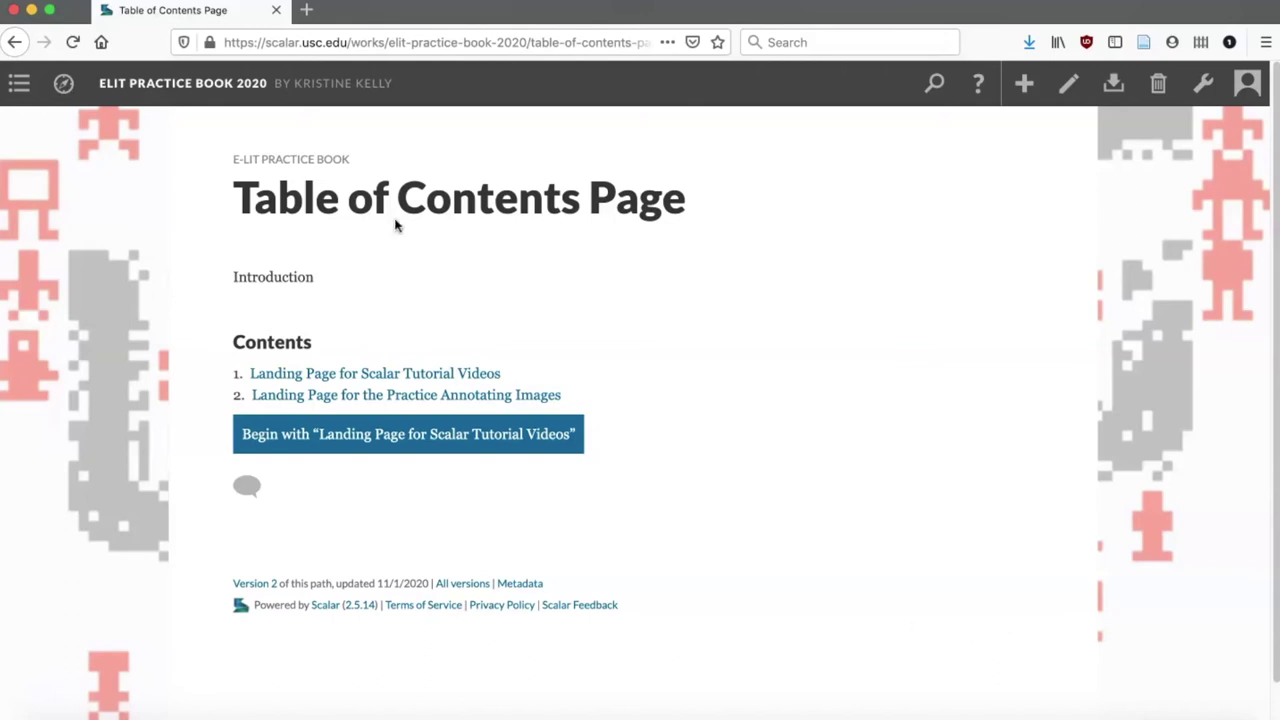
Preview both landing pages from the contents list, then bring up the Keynote book-map slide 8
{"action": "left_click", "coordinate": [370, 373]}
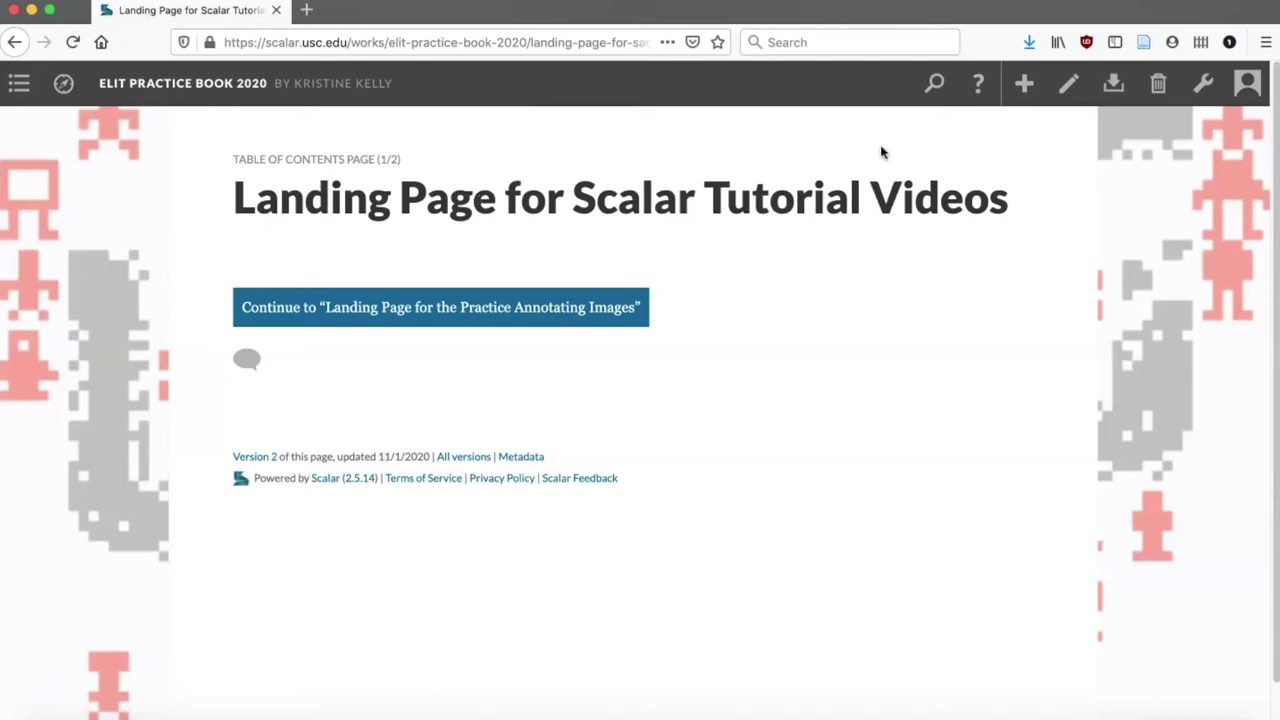
{"action": "left_click", "coordinate": [15, 42]}
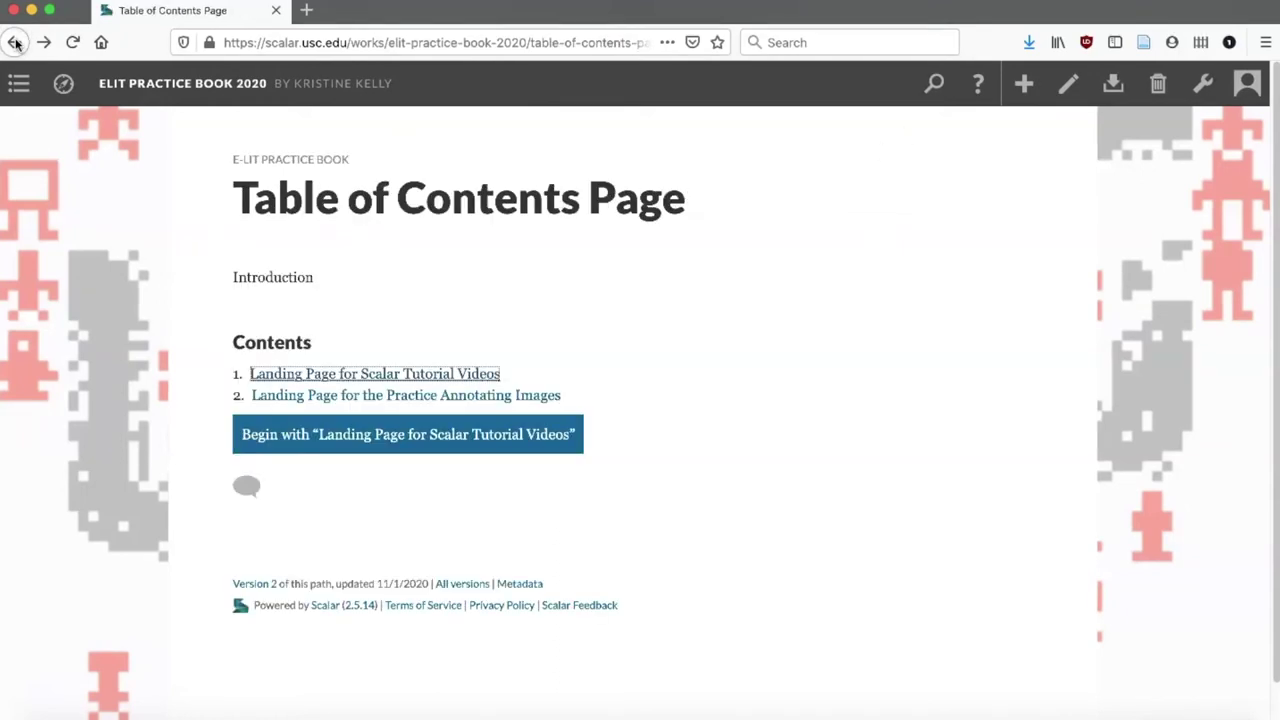
{"action": "left_click", "coordinate": [375, 400]}
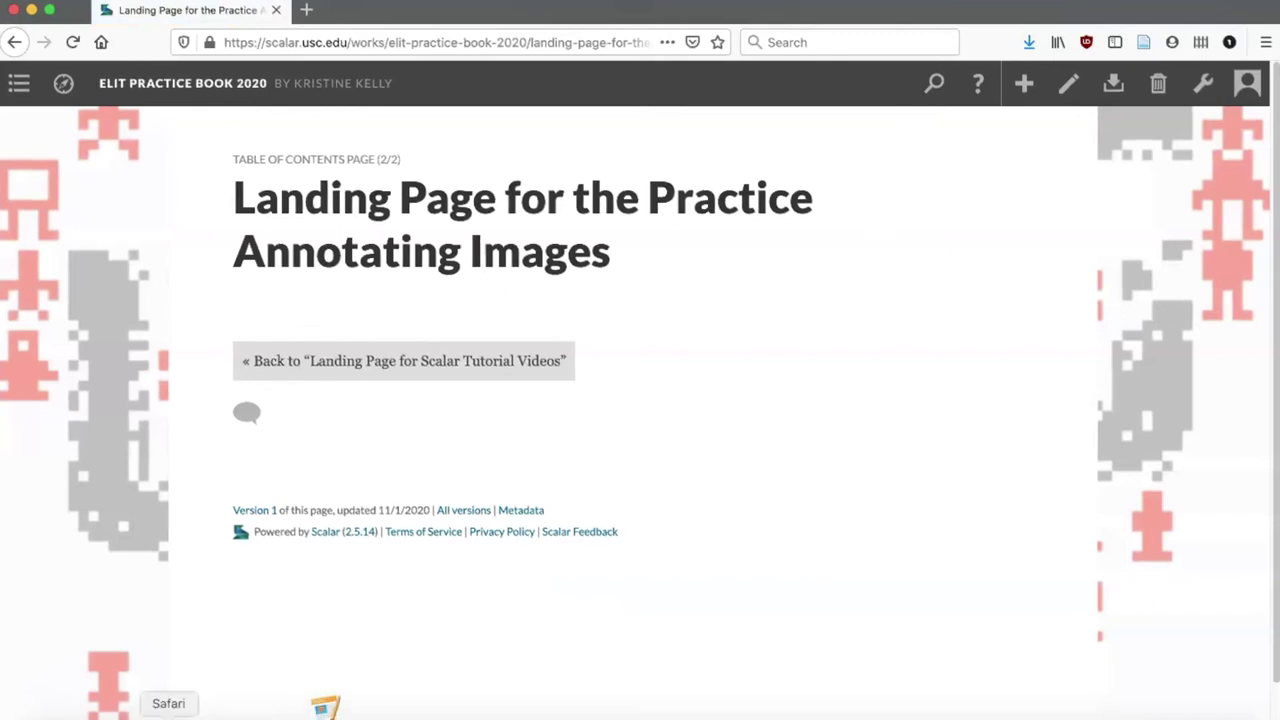
{"action": "left_click", "coordinate": [89, 714]}
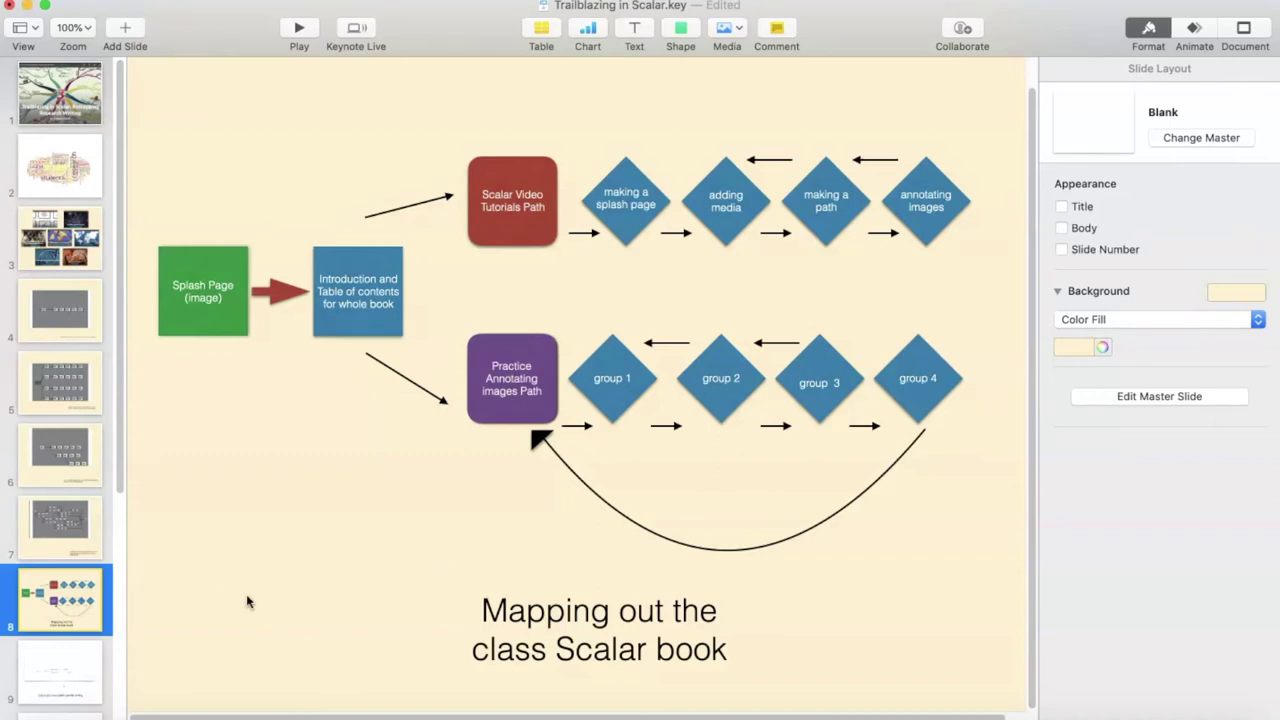
Switch back to Firefox showing the Practice Annotating Images landing page
{"action": "left_click", "coordinate": [602, 714]}
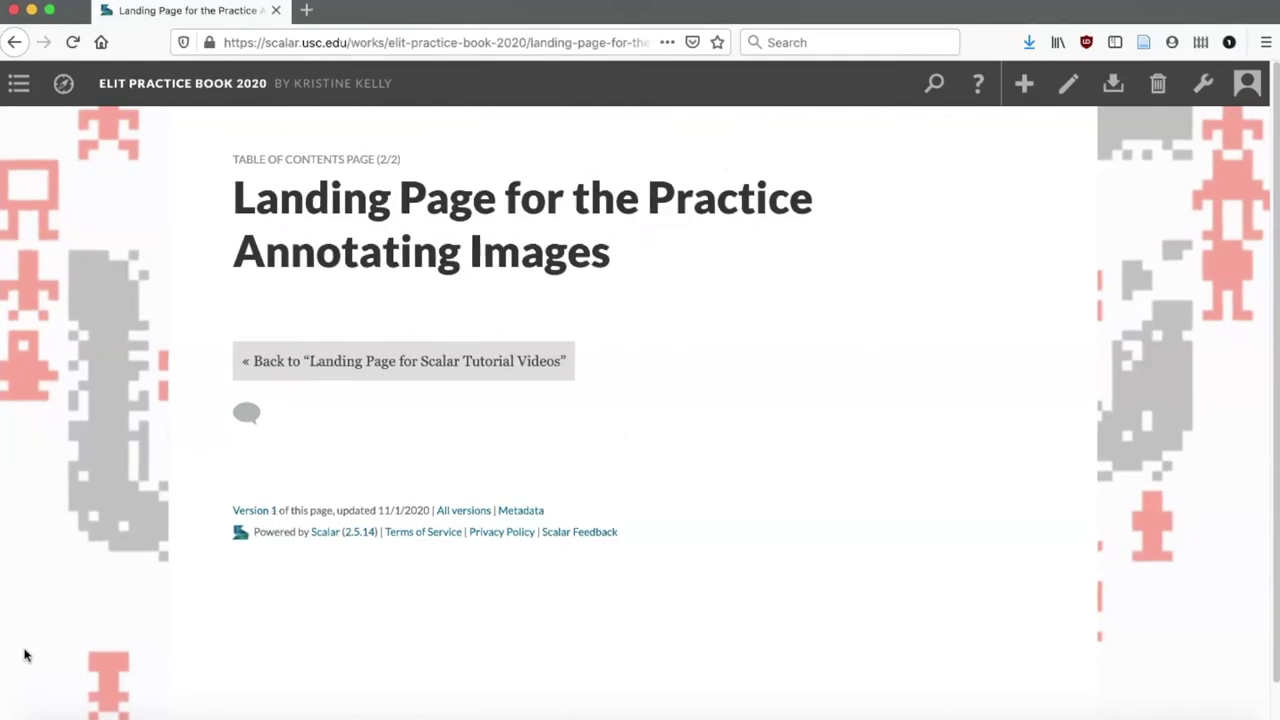
Edit the Practice Annotating Images landing page and open its Path contents chooser
{"action": "left_click", "coordinate": [1070, 90]}
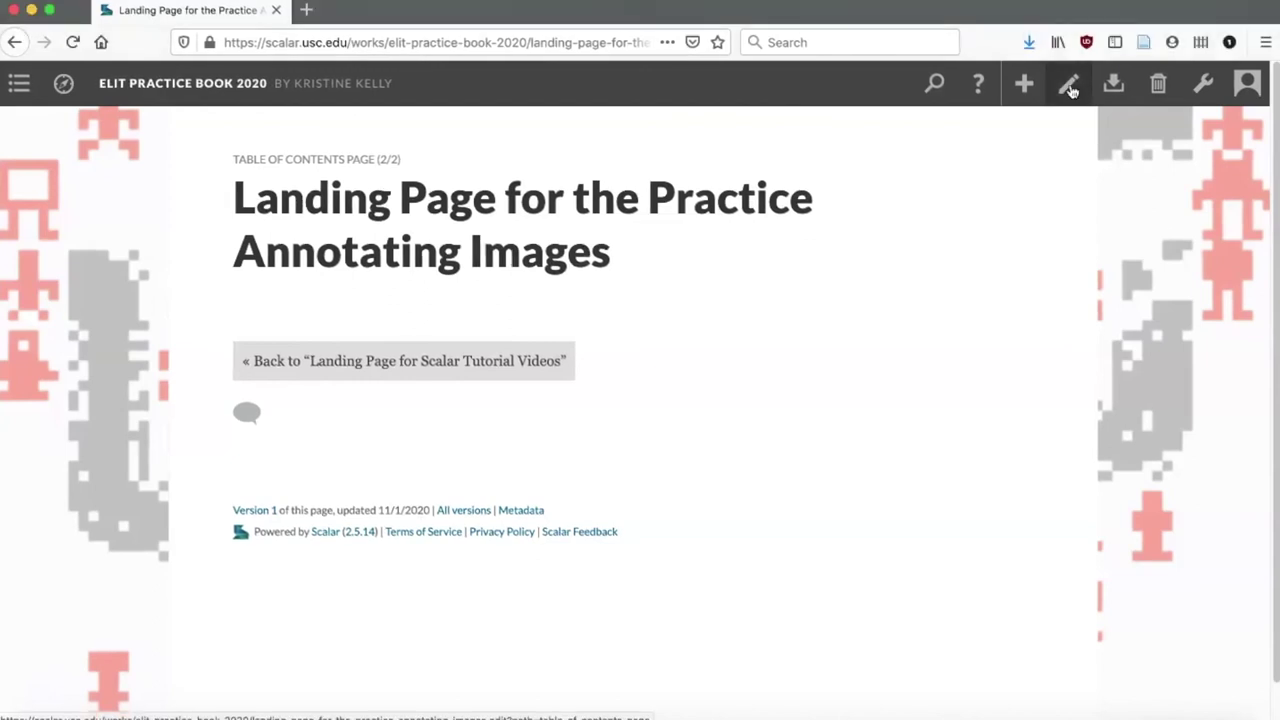
{"action": "left_click", "coordinate": [1070, 88]}
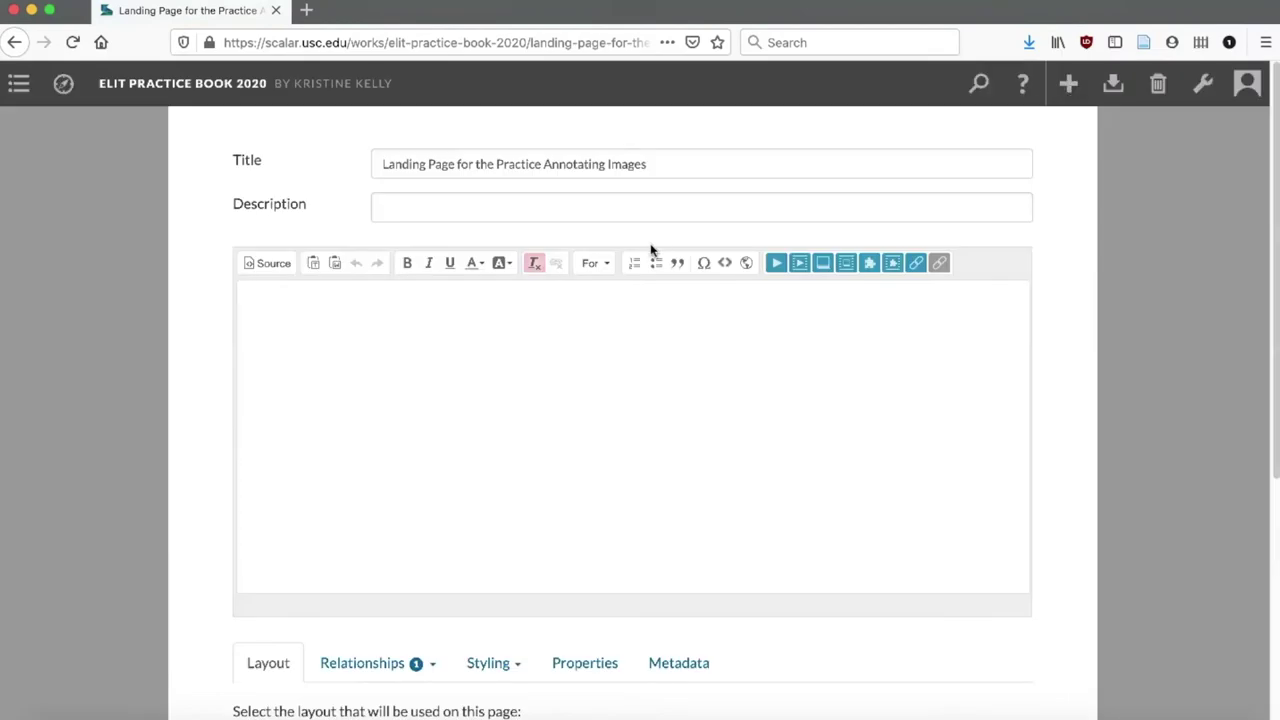
{"action": "scroll", "coordinate": [609, 361], "scroll_direction": "down", "scroll_amount": 5}
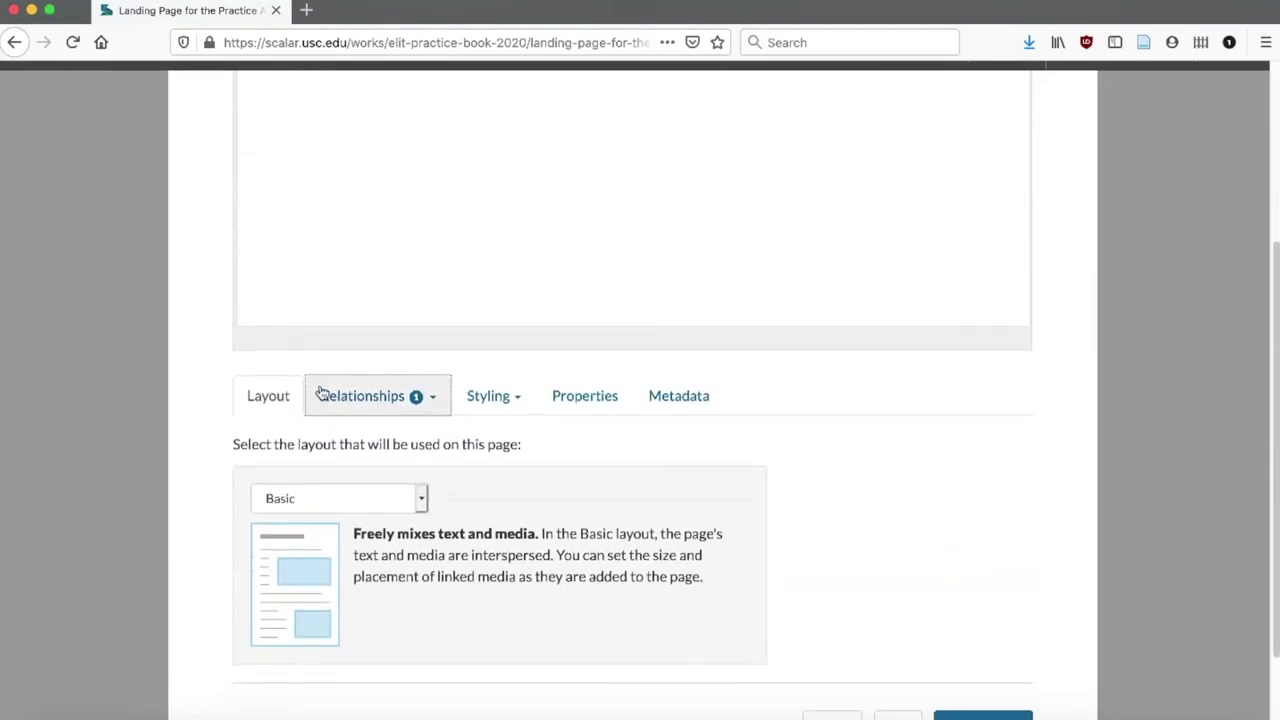
{"action": "left_click", "coordinate": [434, 397]}
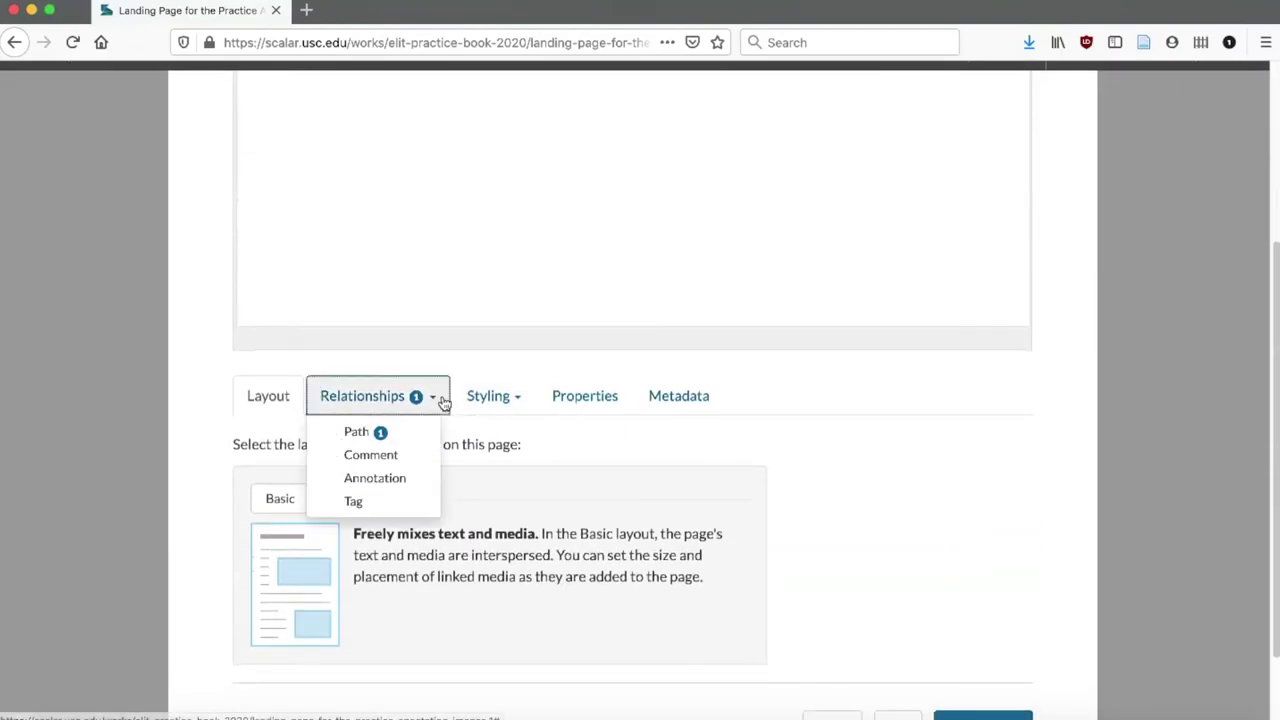
{"action": "left_click", "coordinate": [357, 433]}
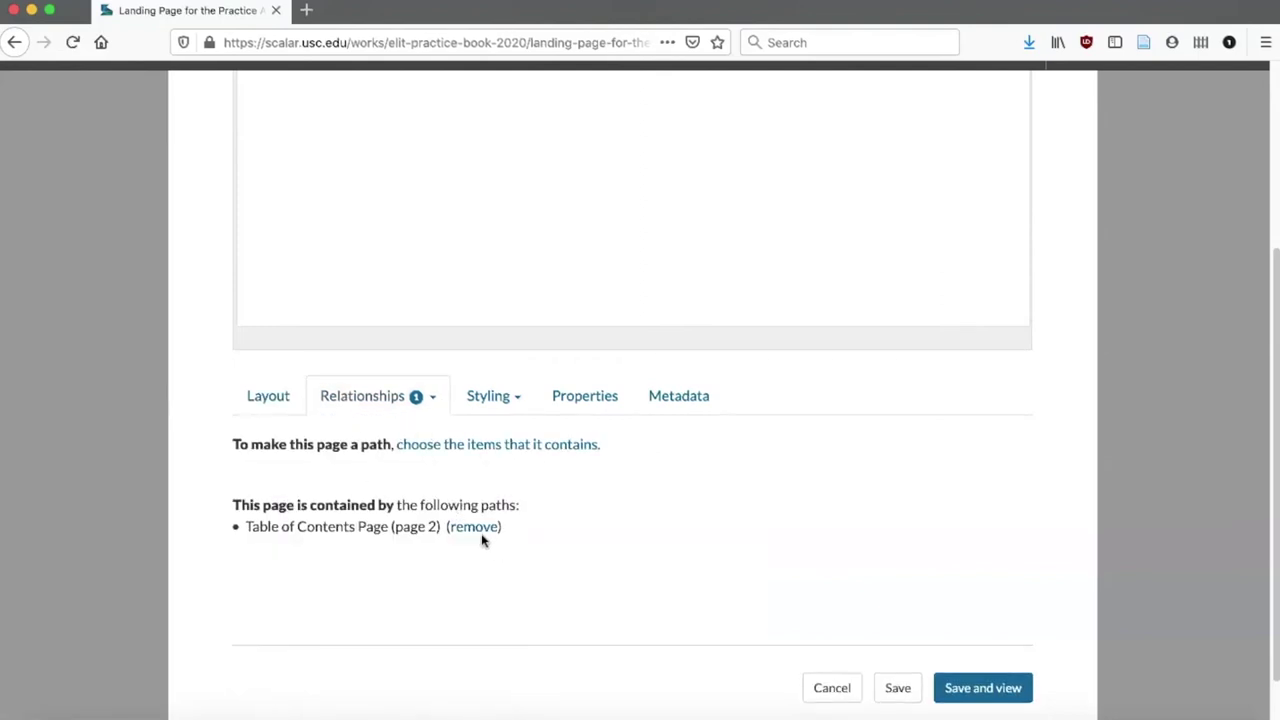
{"action": "left_click", "coordinate": [513, 449]}
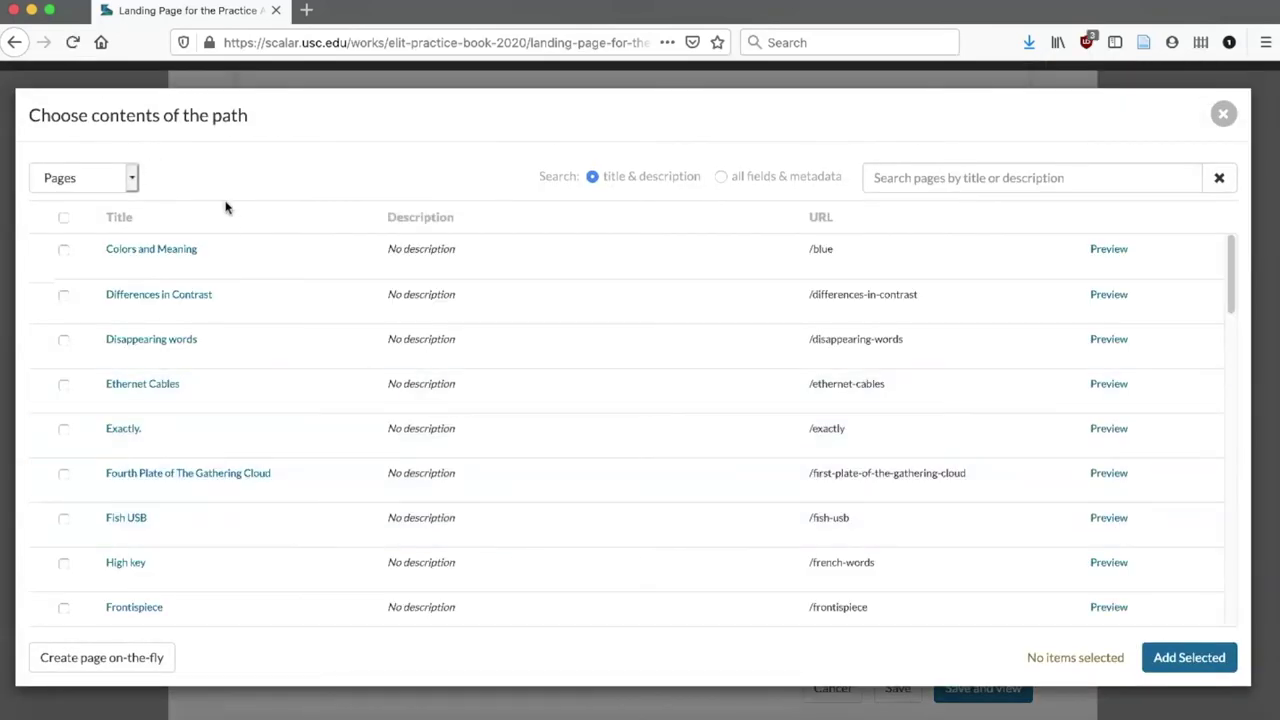
Switch the contents chooser's listing from pages to Media items
{"action": "scroll", "coordinate": [180, 371], "scroll_direction": "down", "scroll_amount": 5}
{"action": "scroll", "coordinate": [180, 372], "scroll_direction": "down", "scroll_amount": 4}
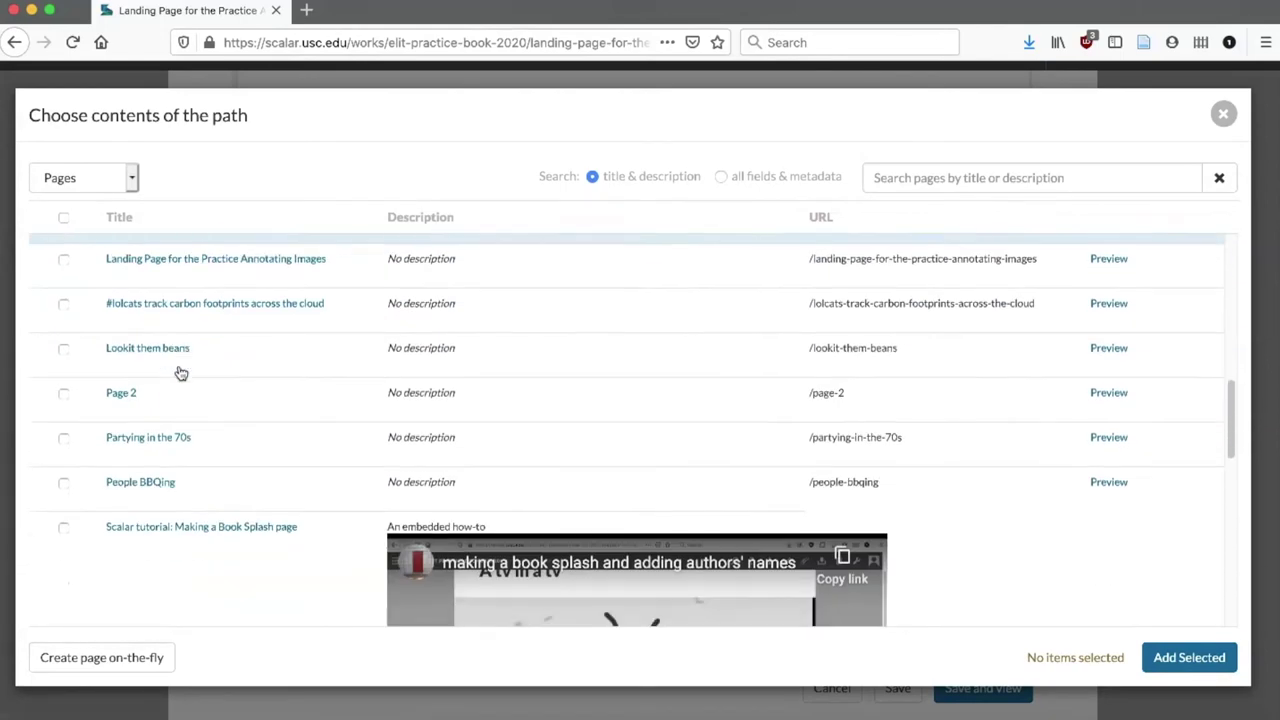
{"action": "scroll", "coordinate": [180, 372], "scroll_direction": "down", "scroll_amount": 4}
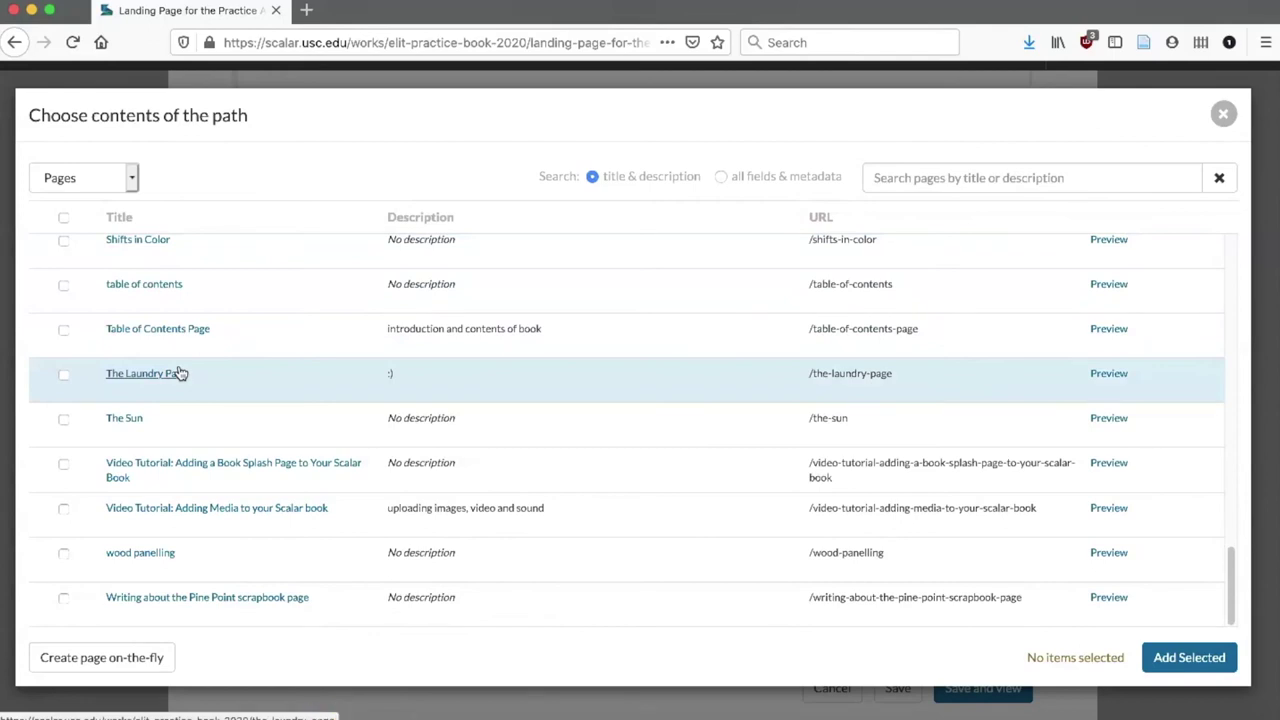
{"action": "scroll", "coordinate": [180, 372], "scroll_direction": "up", "scroll_amount": 3}
{"action": "scroll", "coordinate": [180, 372], "scroll_direction": "up", "scroll_amount": 4}
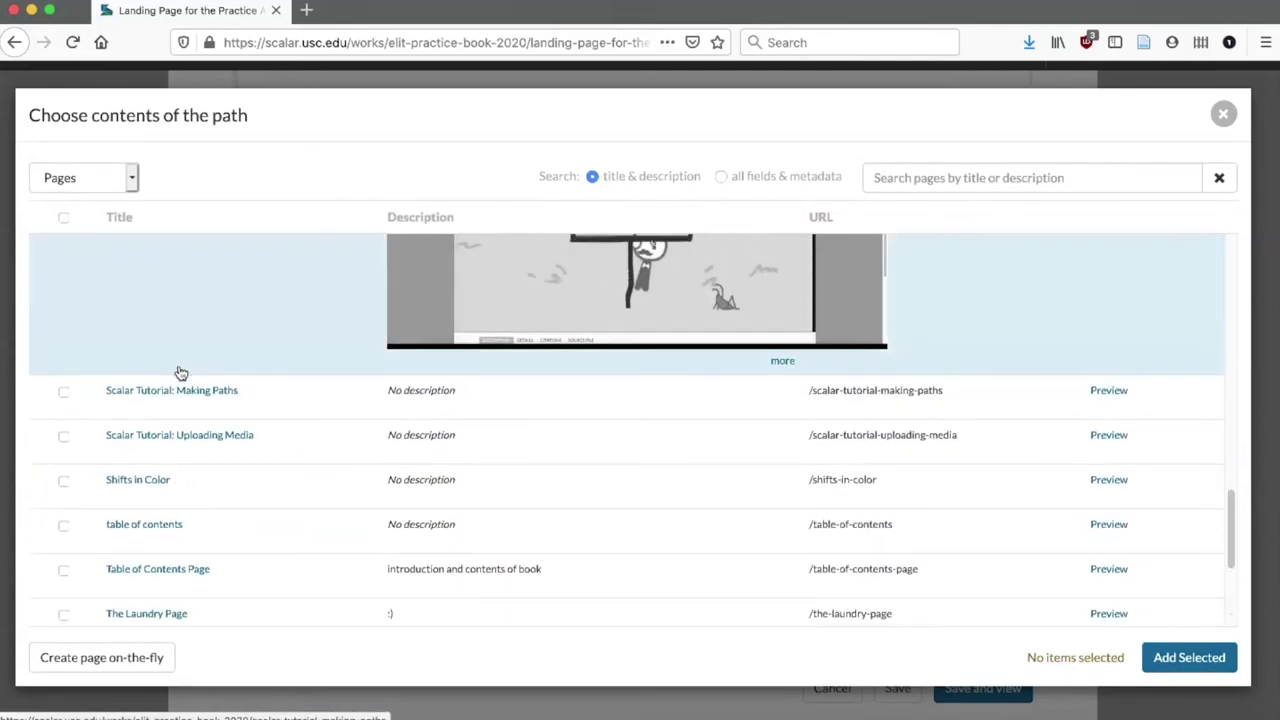
{"action": "scroll", "coordinate": [181, 372], "scroll_direction": "up", "scroll_amount": 5}
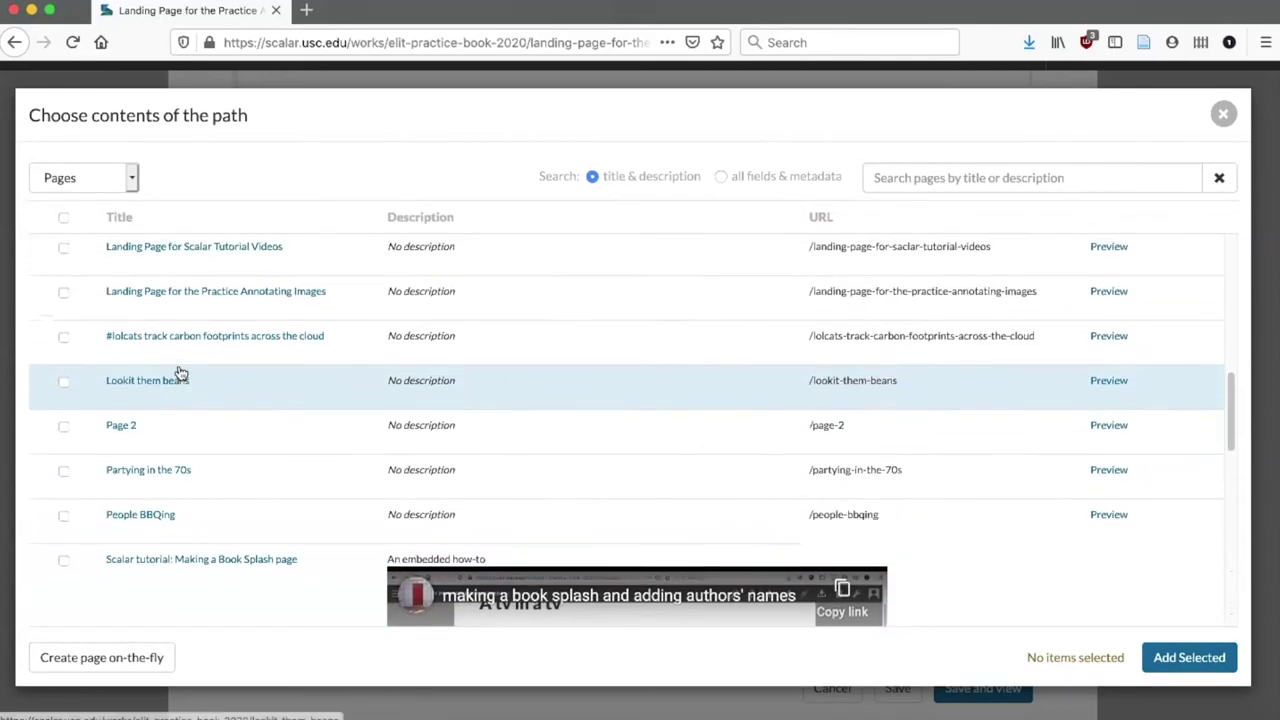
{"action": "scroll", "coordinate": [181, 372], "scroll_direction": "up", "scroll_amount": 3}
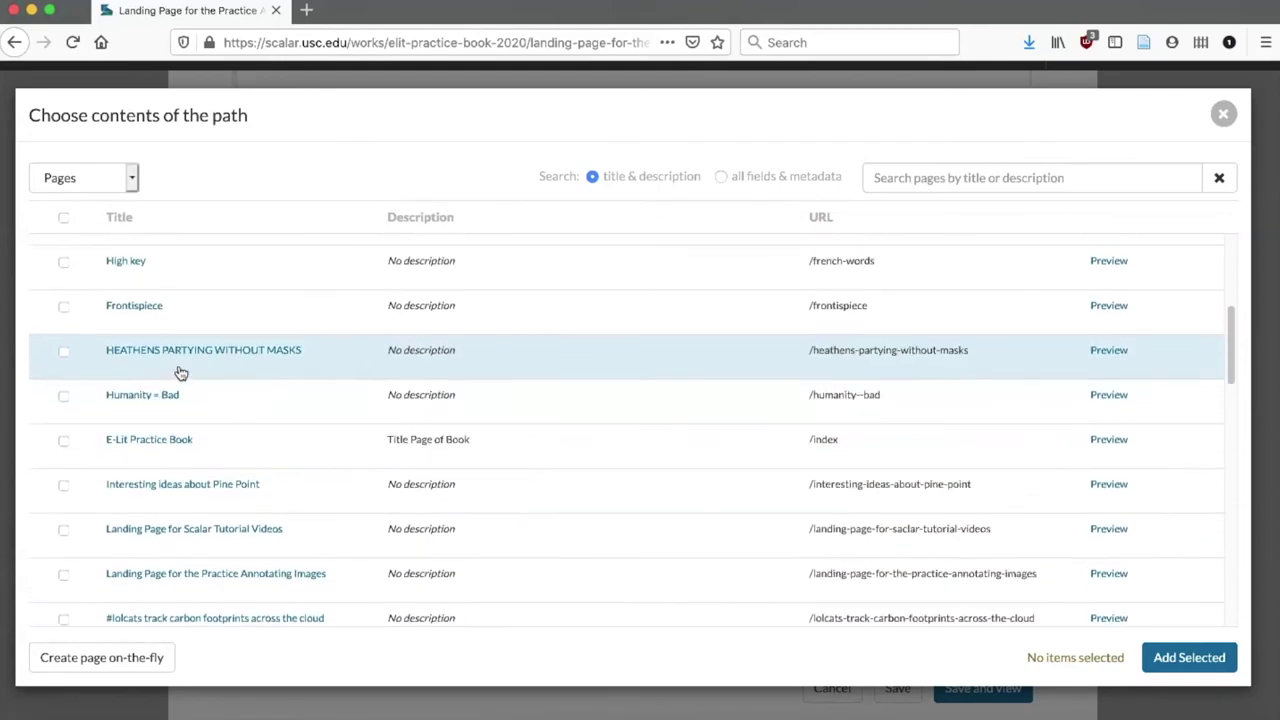
{"action": "left_click", "coordinate": [116, 186]}
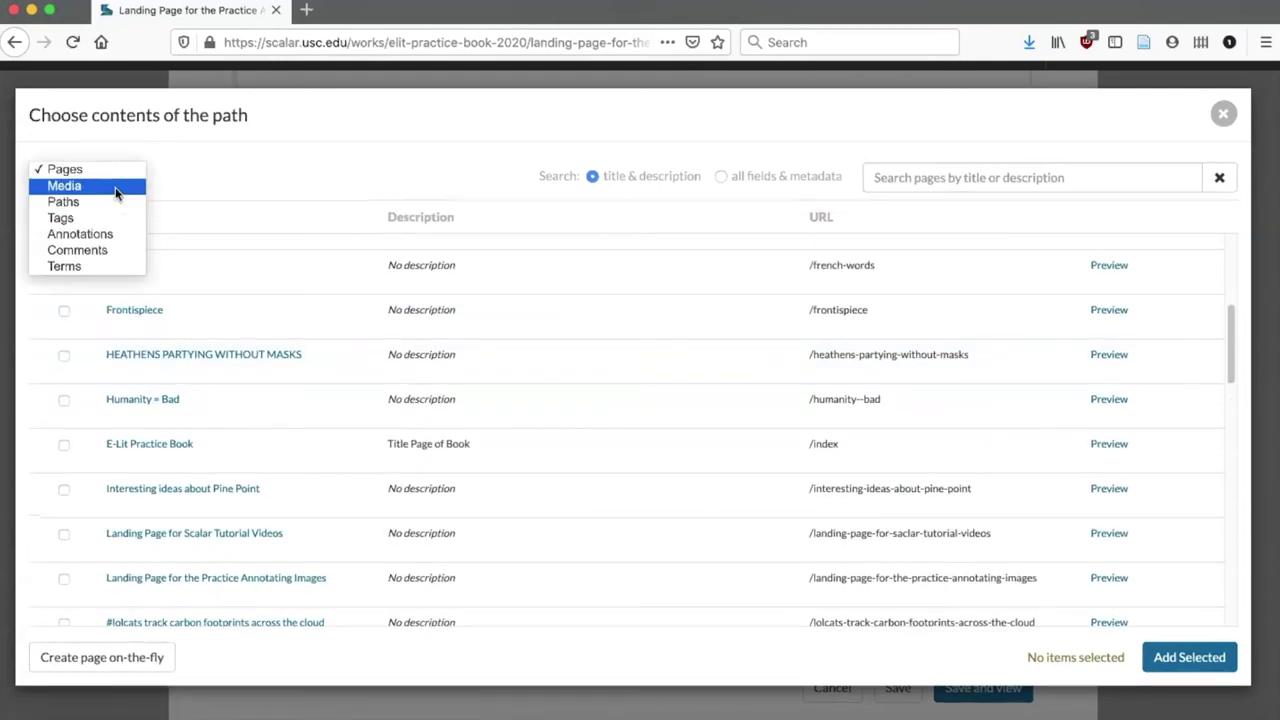
{"action": "left_click", "coordinate": [118, 187]}
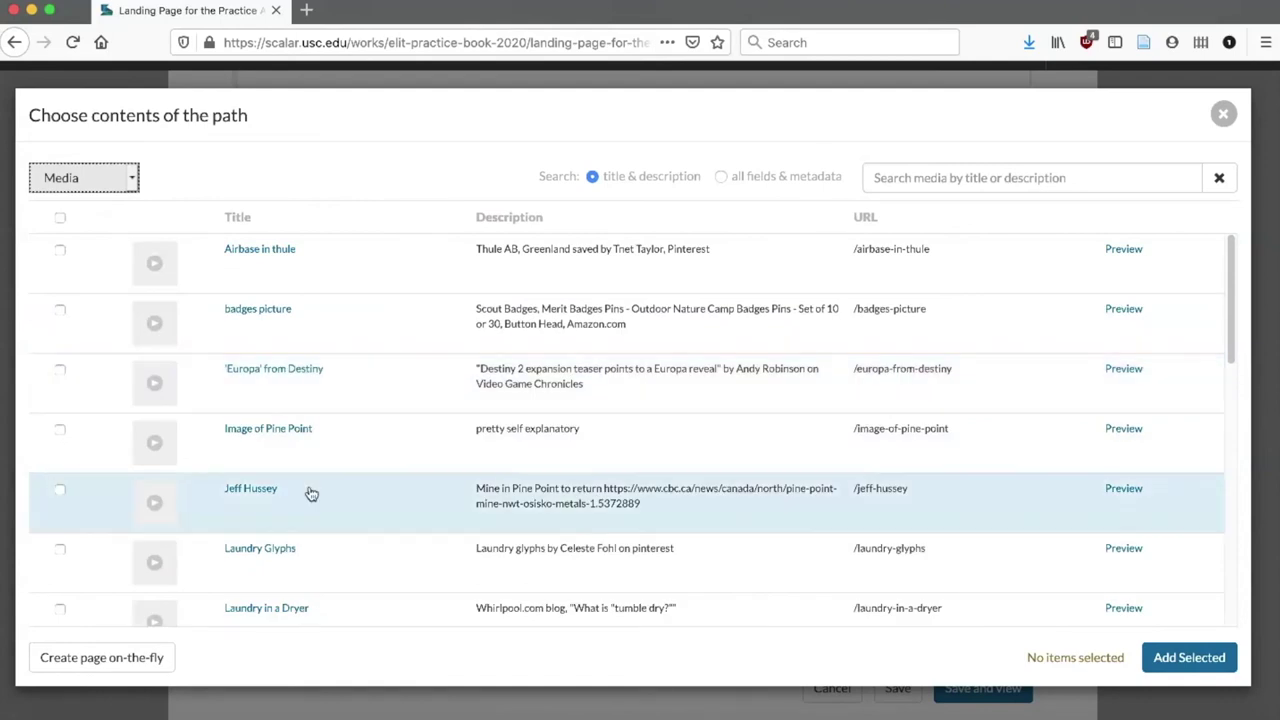
Tick Group 1 through Group 5 and add them to the path
{"action": "scroll", "coordinate": [311, 494], "scroll_direction": "down", "scroll_amount": 8}
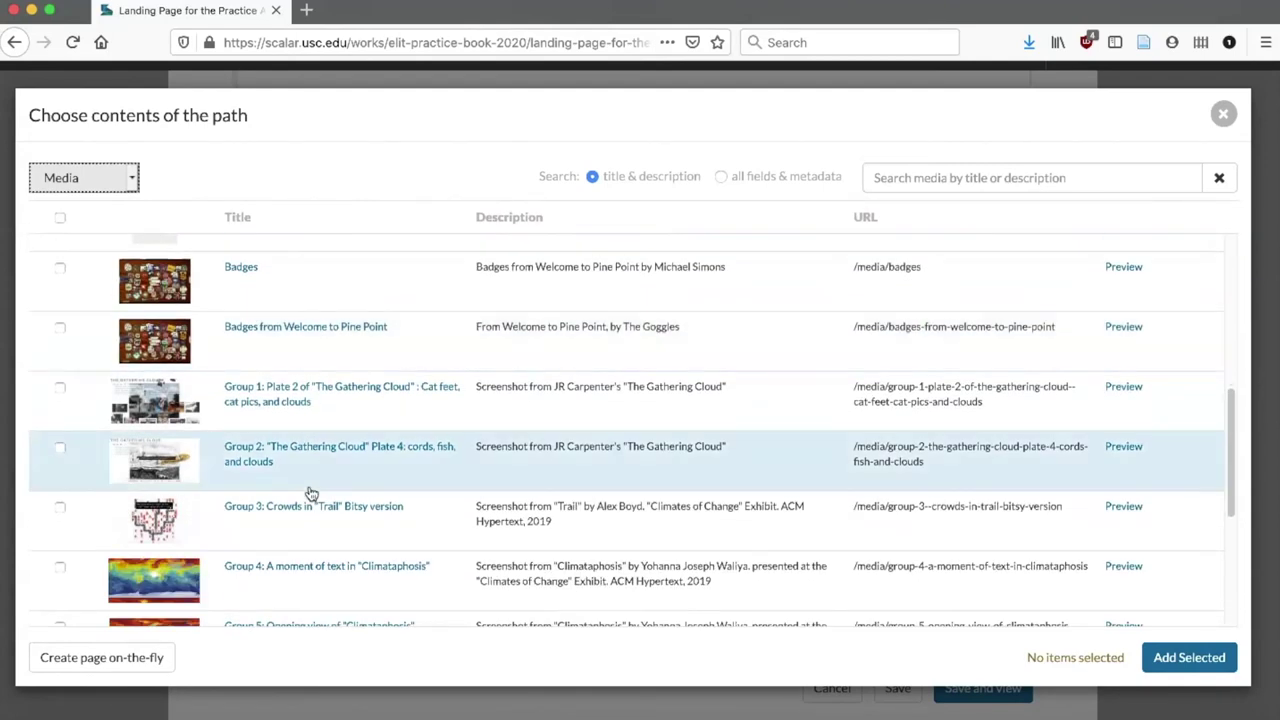
{"action": "left_click", "coordinate": [59, 388]}
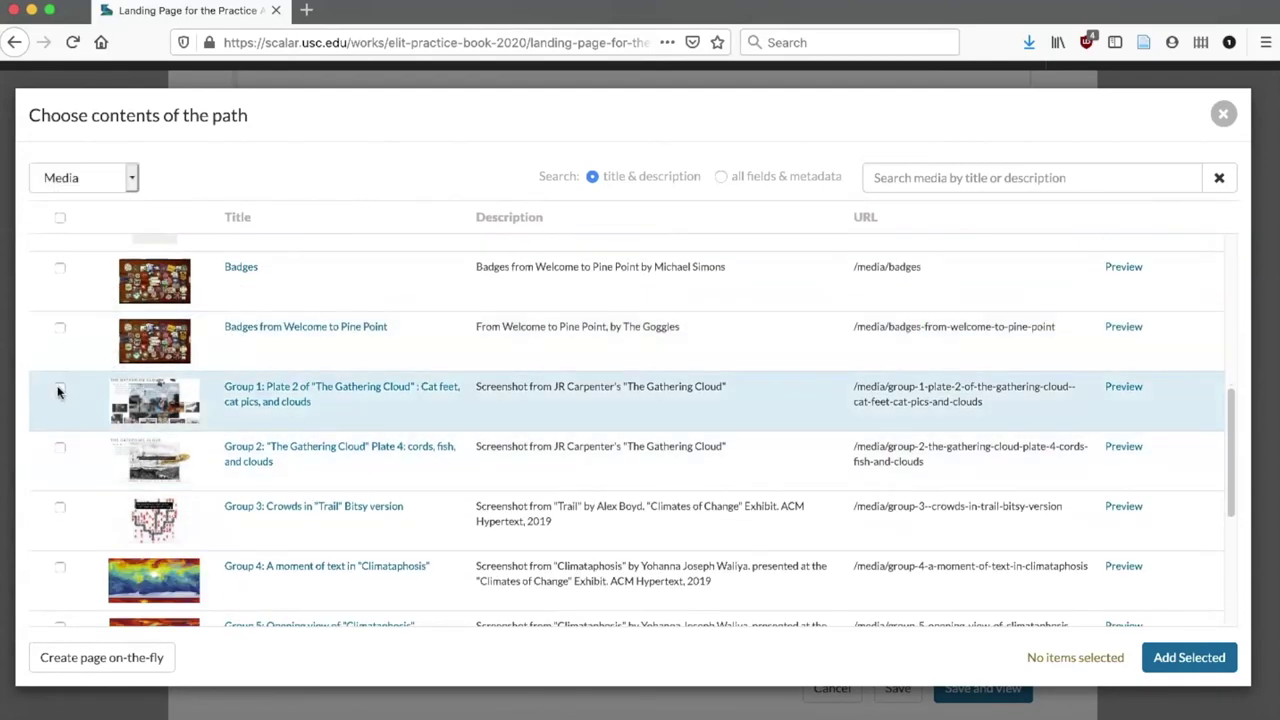
{"action": "left_click", "coordinate": [59, 448]}
{"action": "left_click", "coordinate": [59, 508]}
{"action": "left_click", "coordinate": [60, 567]}
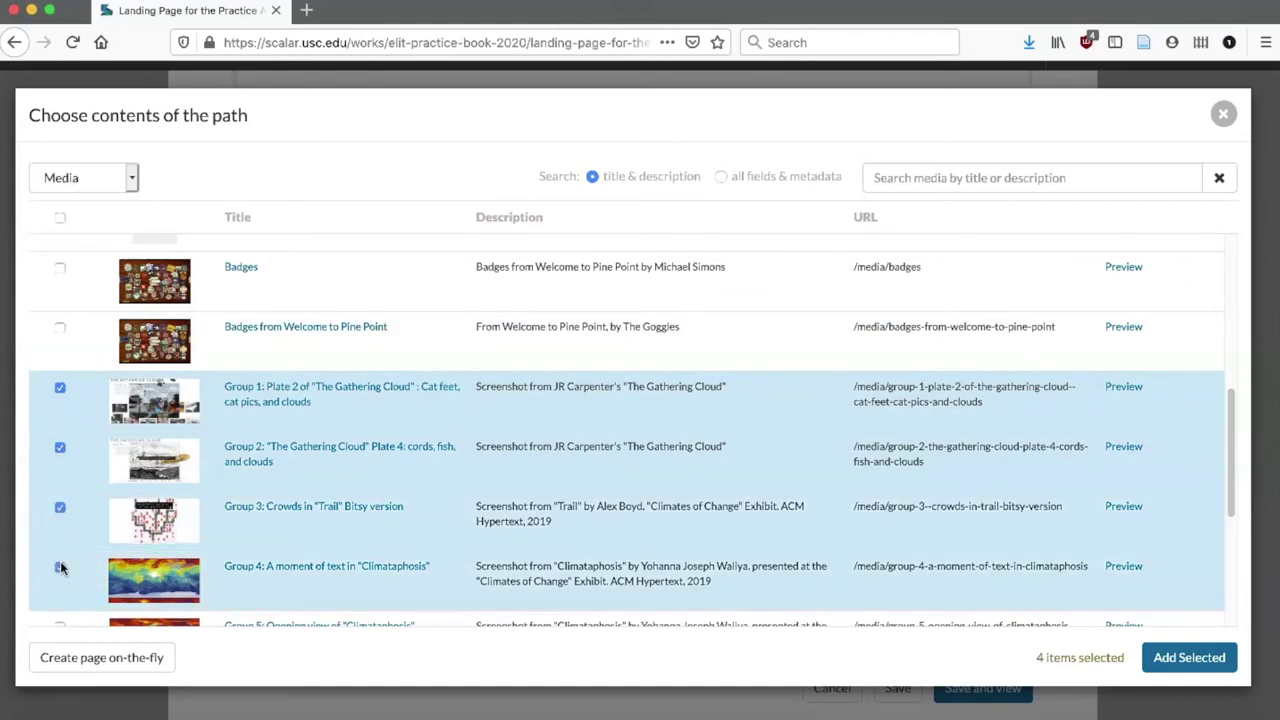
{"action": "scroll", "coordinate": [60, 560], "scroll_direction": "down", "scroll_amount": 2}
{"action": "left_click", "coordinate": [60, 518]}
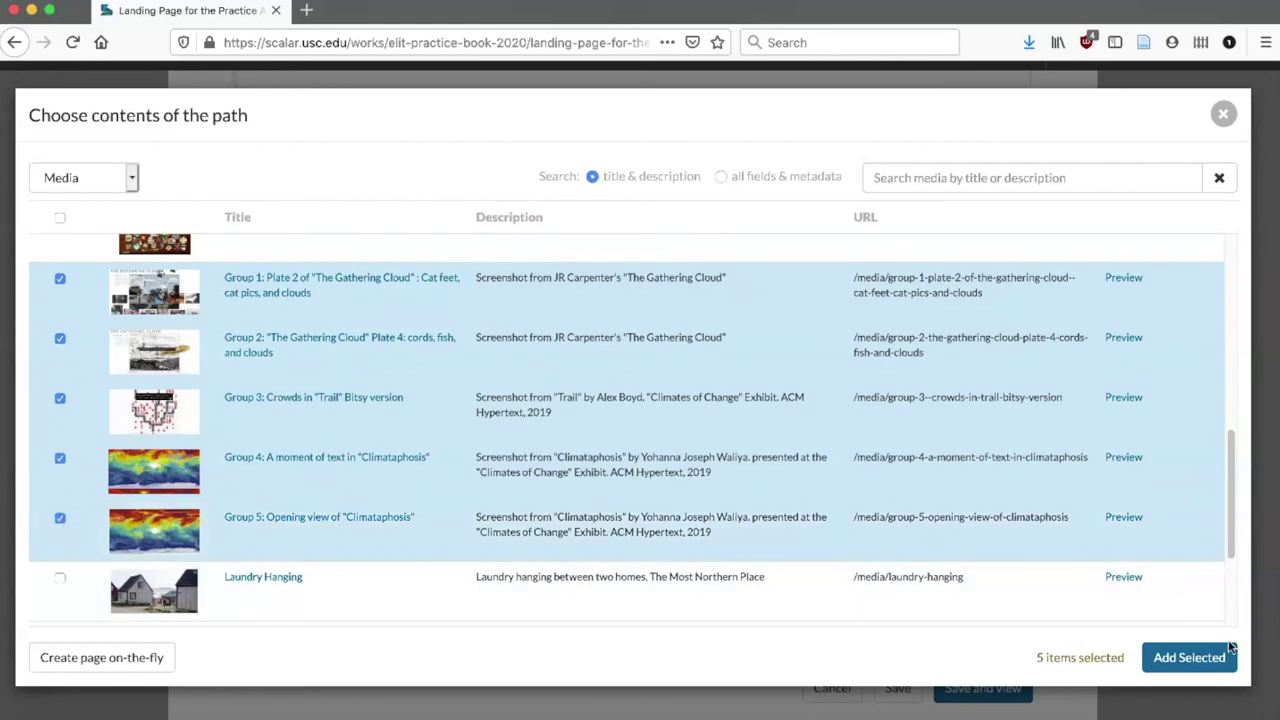
{"action": "left_click", "coordinate": [1189, 657]}
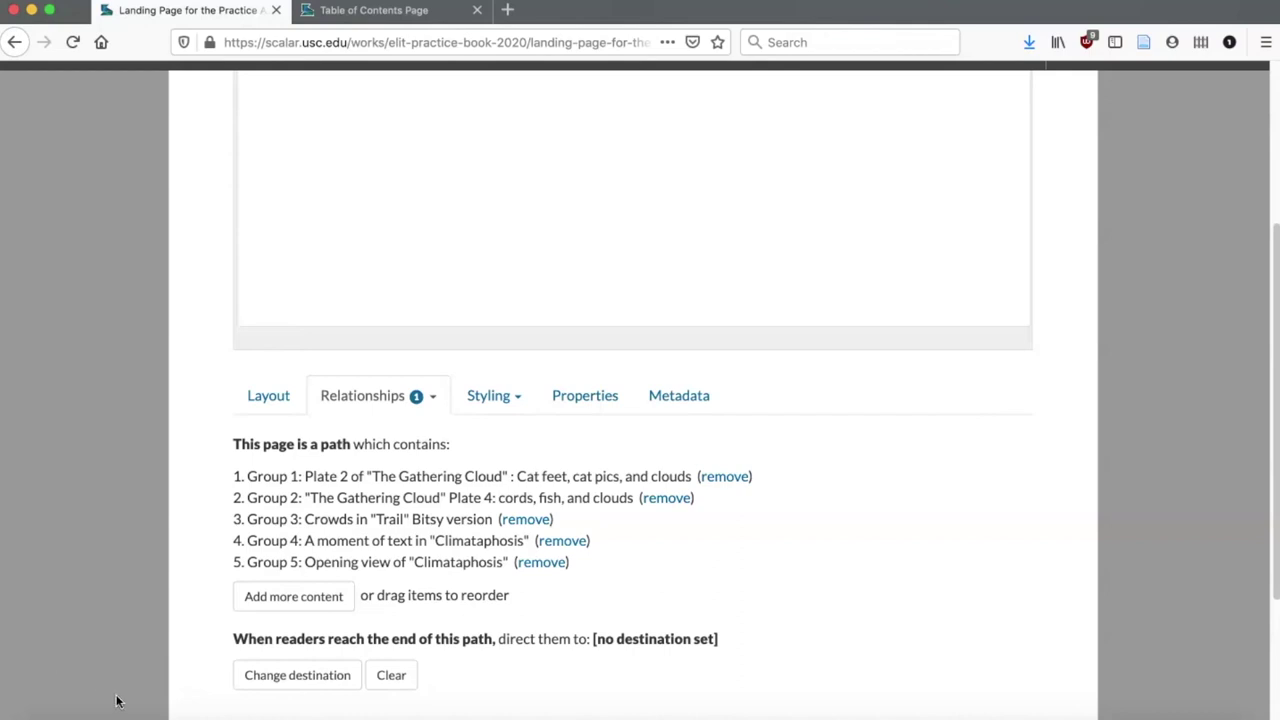
Open the path's destination chooser and preview the Table of Contents Page in a new tab
{"action": "left_click", "coordinate": [292, 679]}
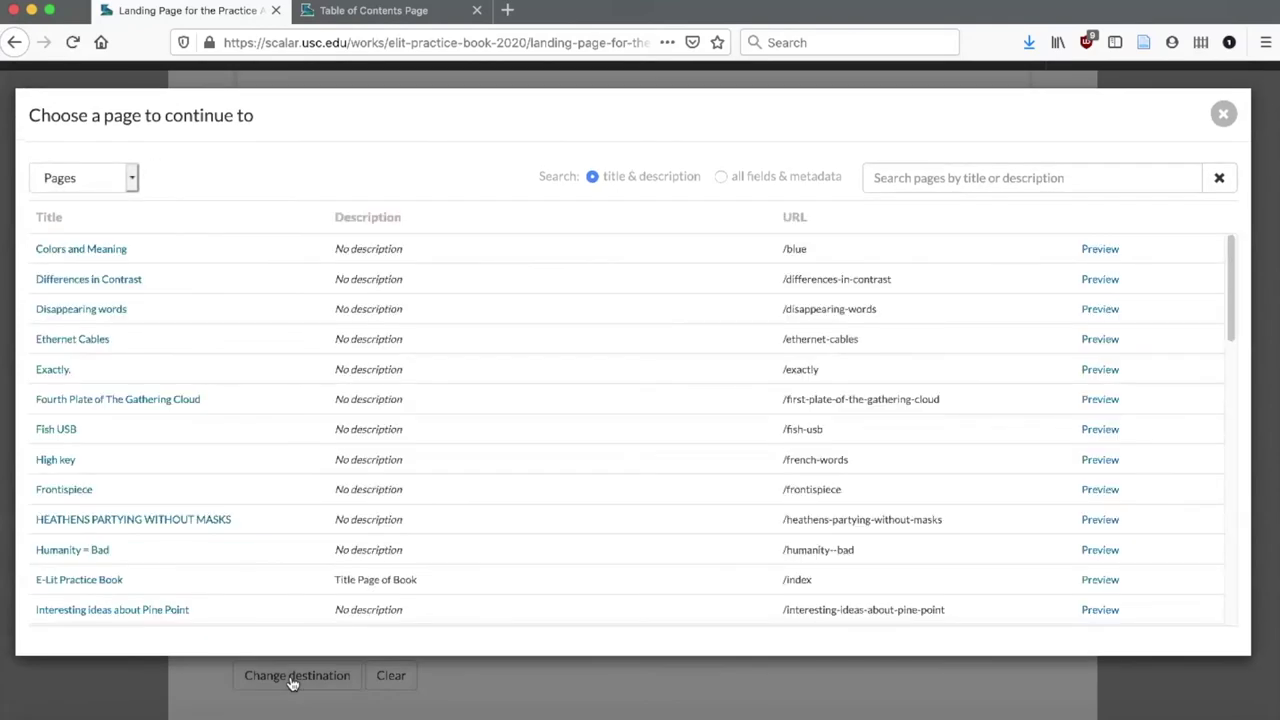
{"action": "scroll", "coordinate": [200, 572], "scroll_direction": "down", "scroll_amount": 7}
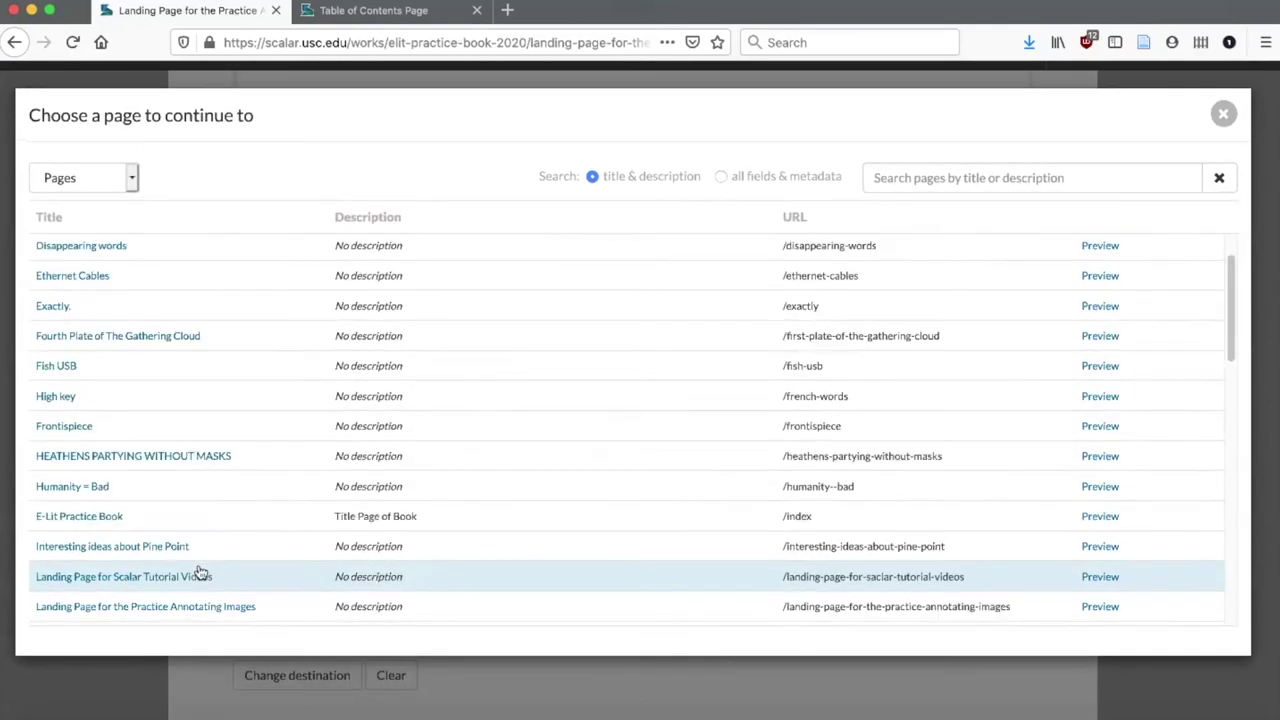
{"action": "scroll", "coordinate": [200, 572], "scroll_direction": "down", "scroll_amount": 8}
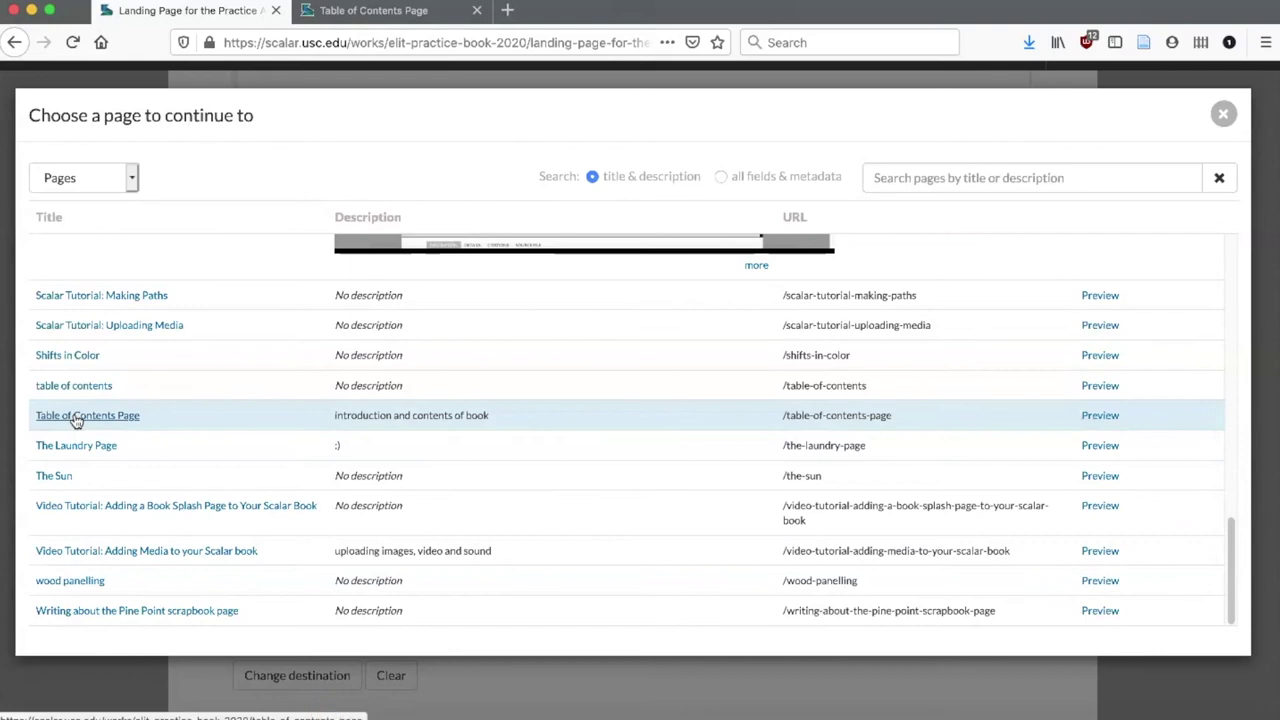
{"action": "left_click", "coordinate": [76, 419]}
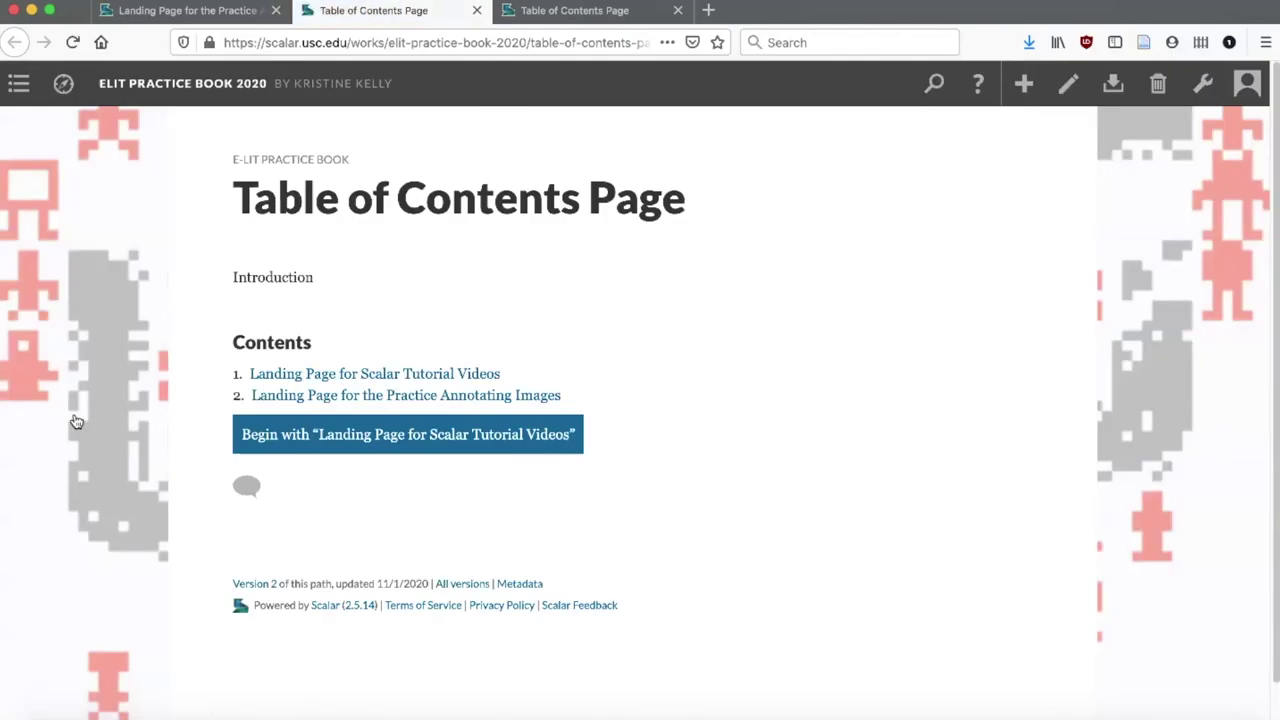
{"action": "left_click", "coordinate": [240, 12]}
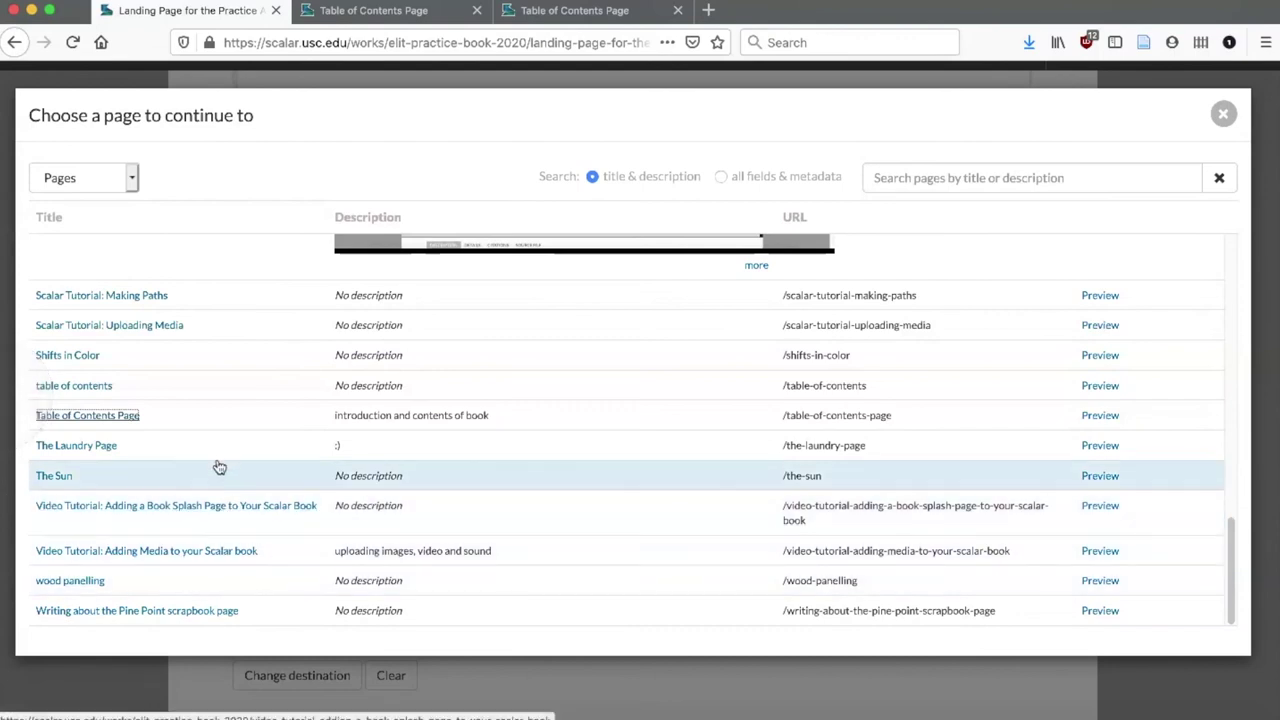
Make Table of Contents Page the path's end destination and save the Practice Annotating Images landing page
{"action": "left_click", "coordinate": [350, 424]}
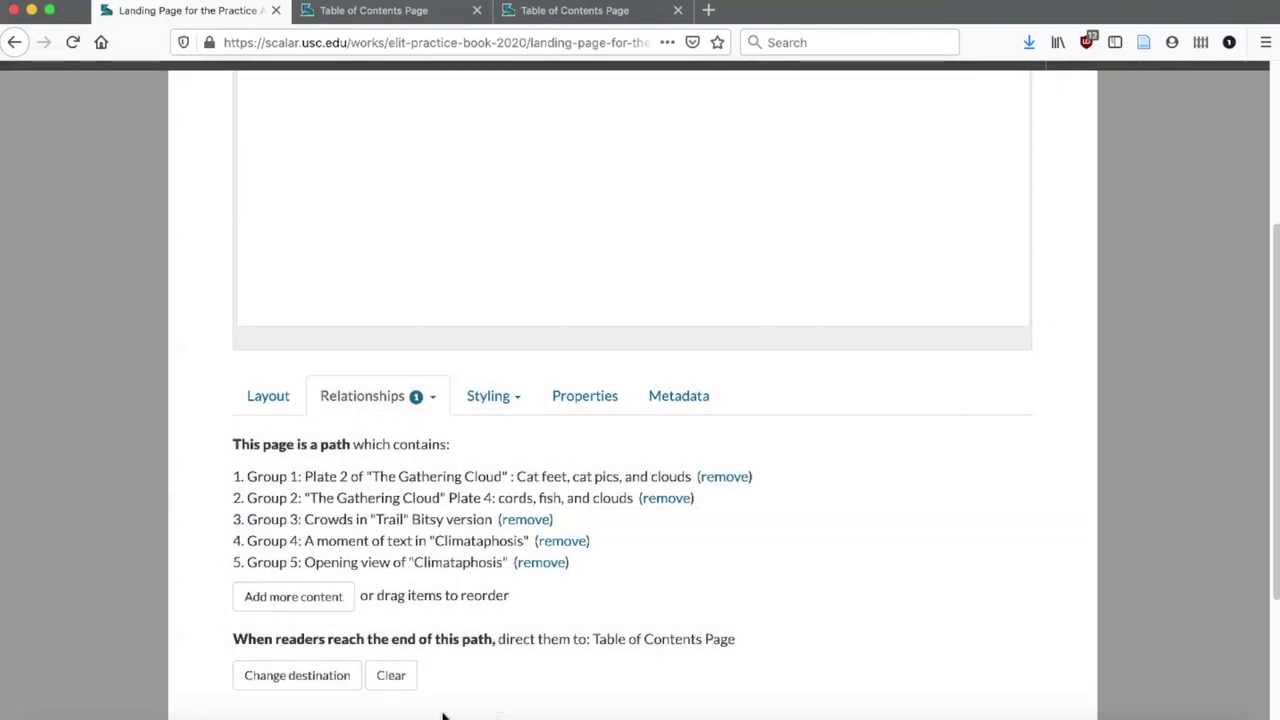
{"action": "scroll", "coordinate": [628, 672], "scroll_direction": "down", "scroll_amount": 2}
{"action": "scroll", "coordinate": [628, 672], "scroll_direction": "down", "scroll_amount": 2}
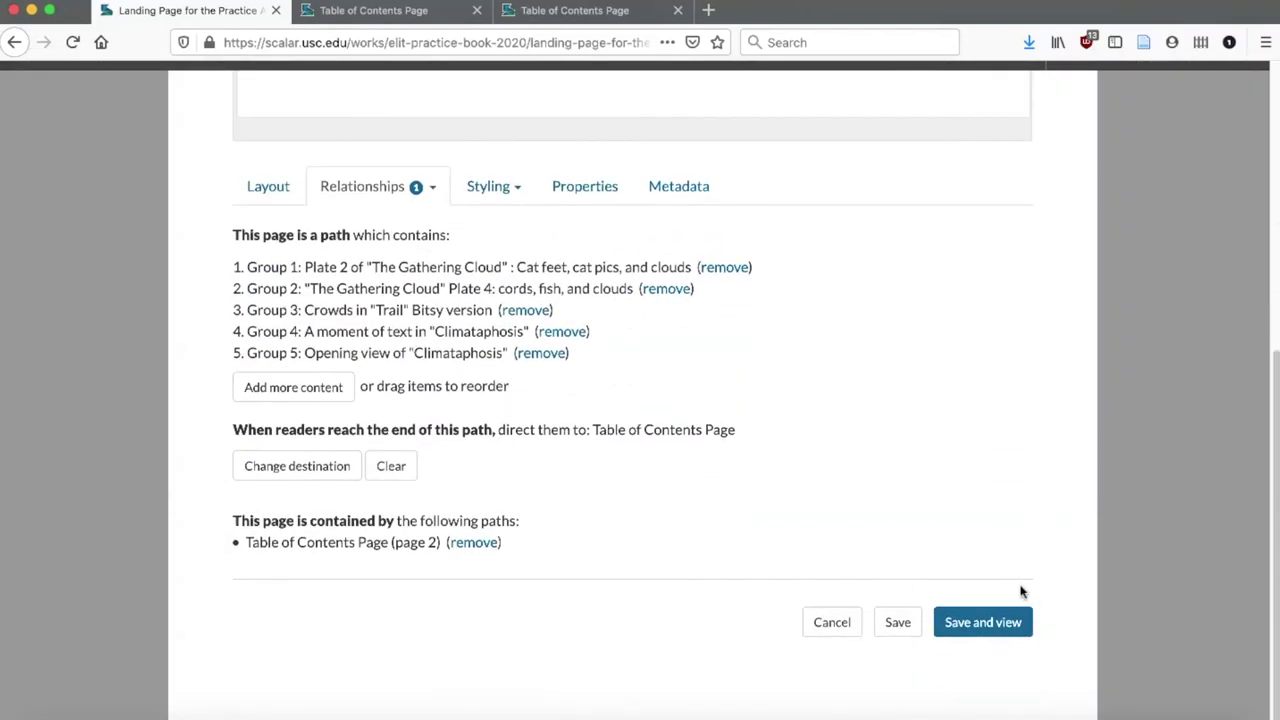
{"action": "left_click", "coordinate": [996, 627]}
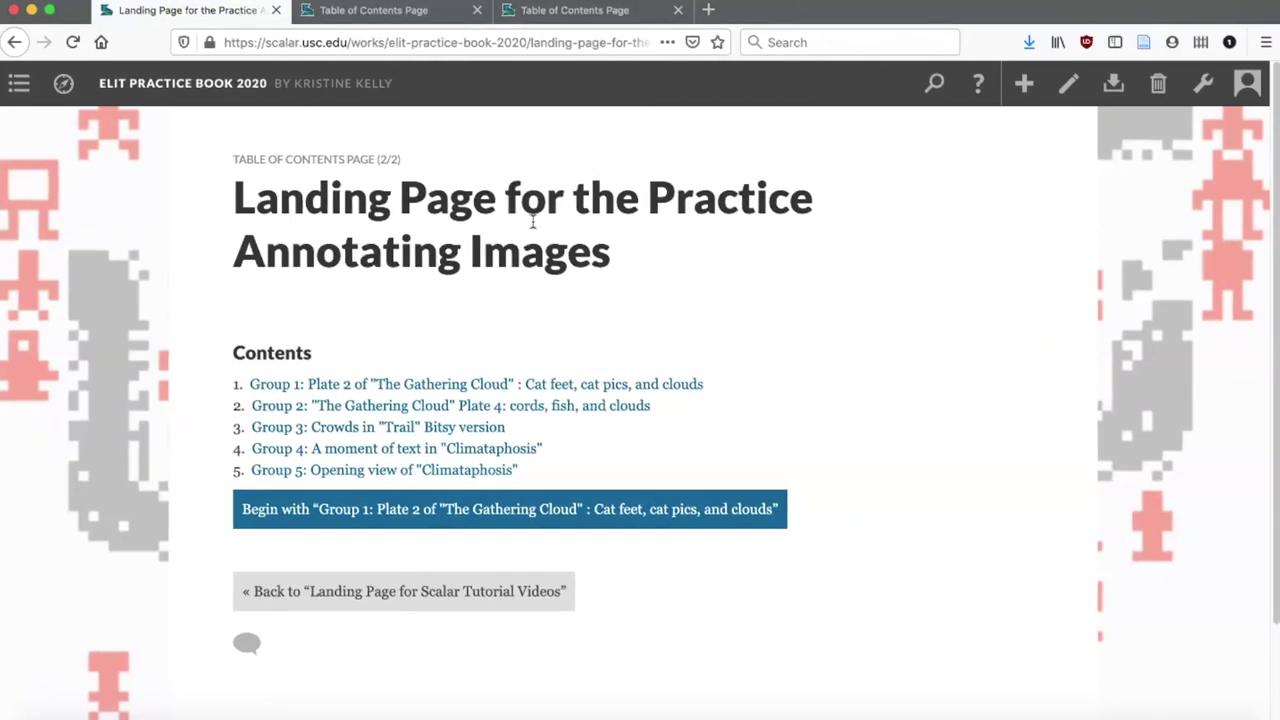
Step from Group 1 through to Group 5, the 'Climataphosis' image page ending the path
{"action": "left_click", "coordinate": [287, 389]}
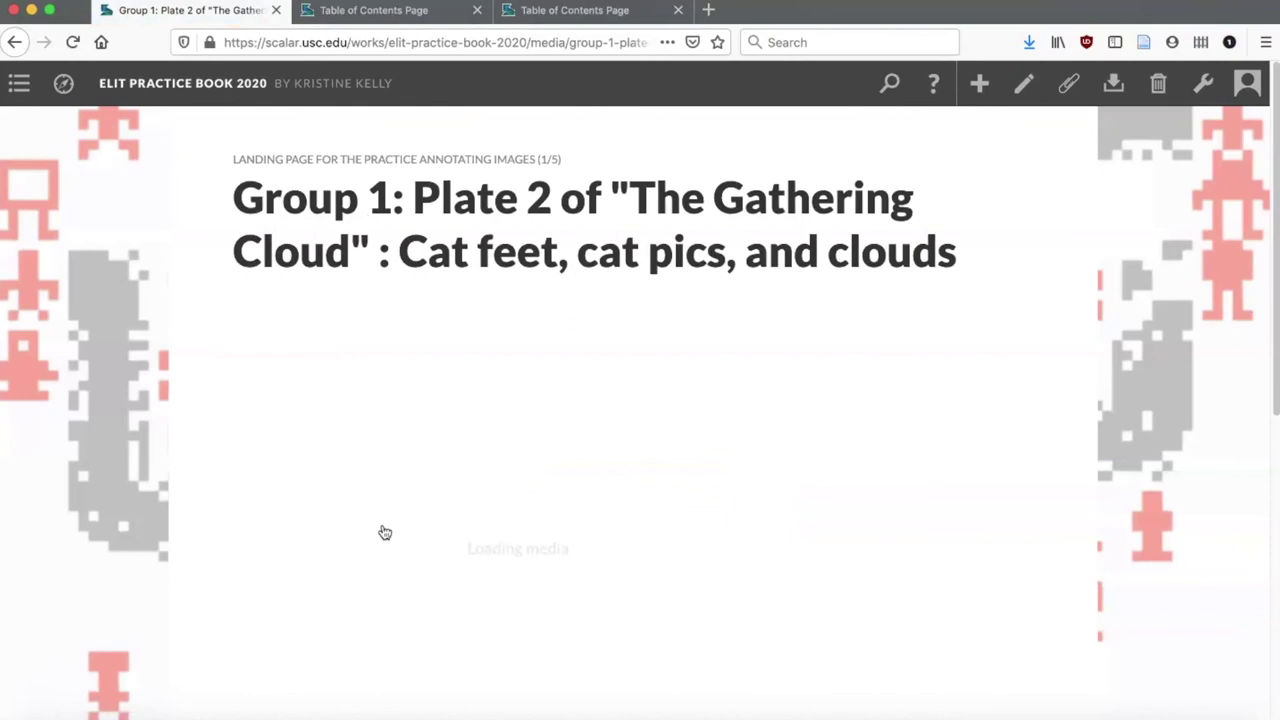
{"action": "scroll", "coordinate": [385, 532], "scroll_direction": "down", "scroll_amount": 2}
{"action": "scroll", "coordinate": [383, 532], "scroll_direction": "down", "scroll_amount": 8}
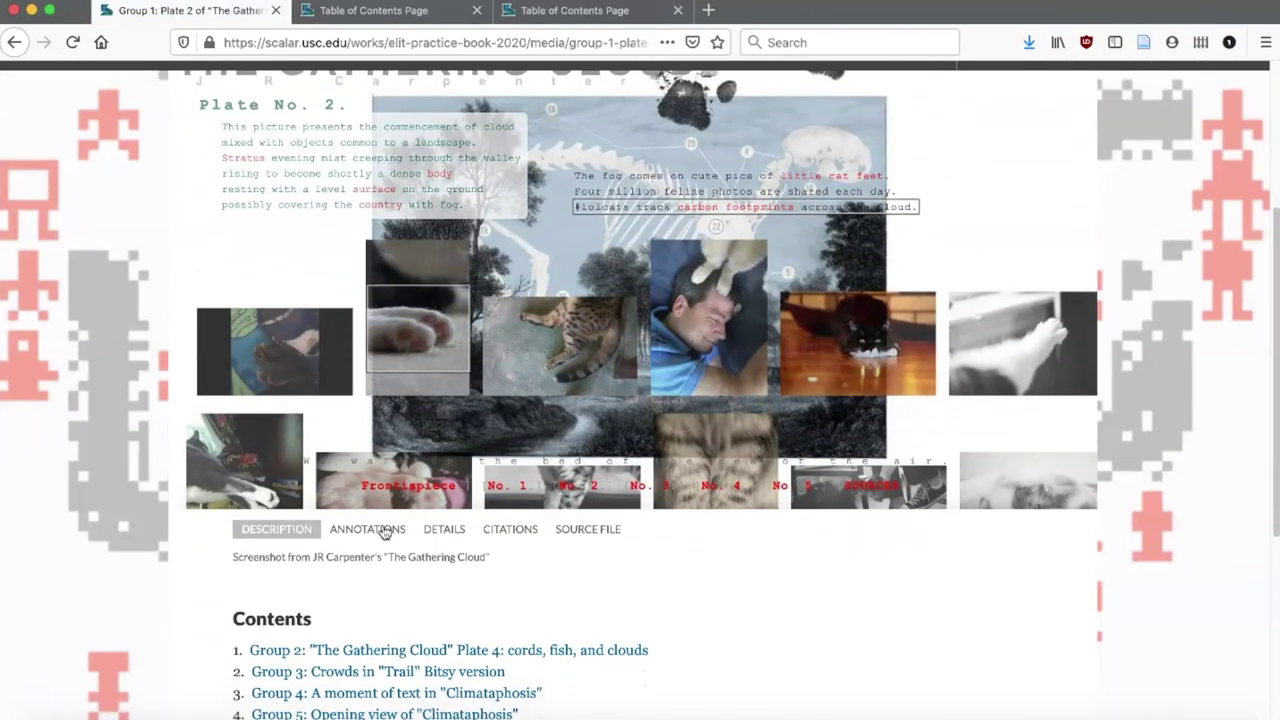
{"action": "left_click", "coordinate": [335, 456]}
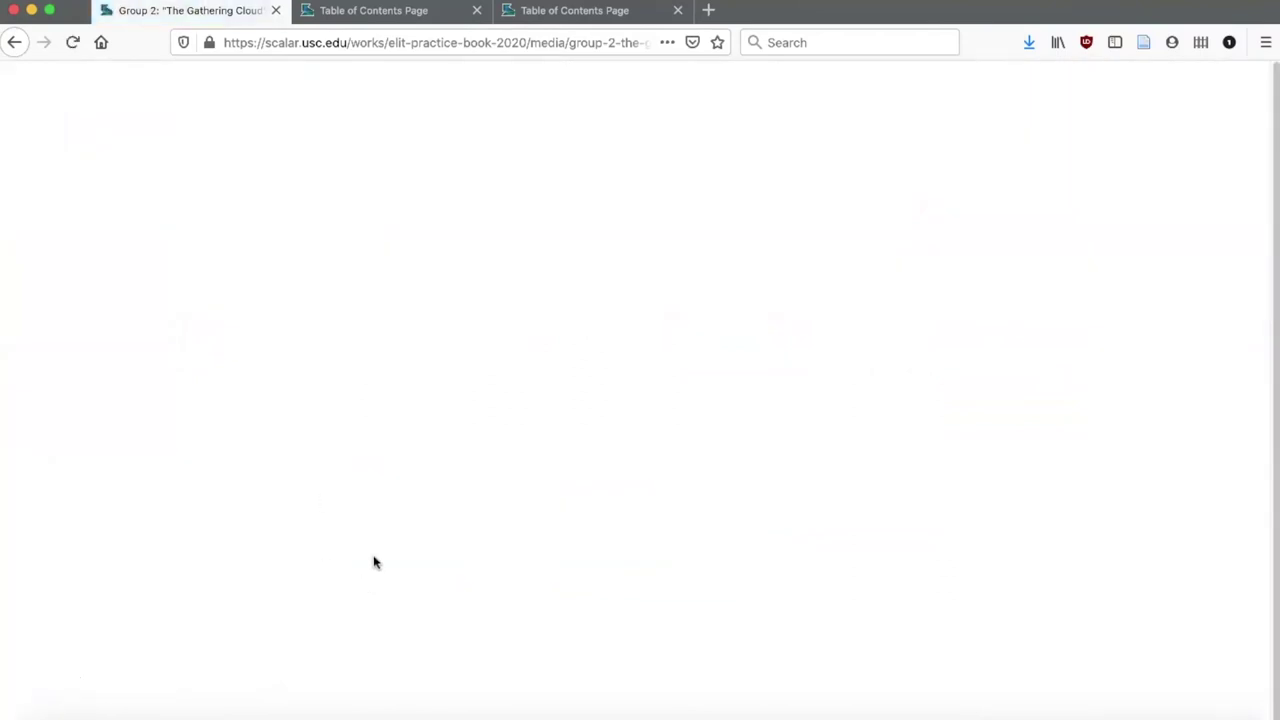
{"action": "scroll", "coordinate": [386, 600], "scroll_direction": "down", "scroll_amount": 10}
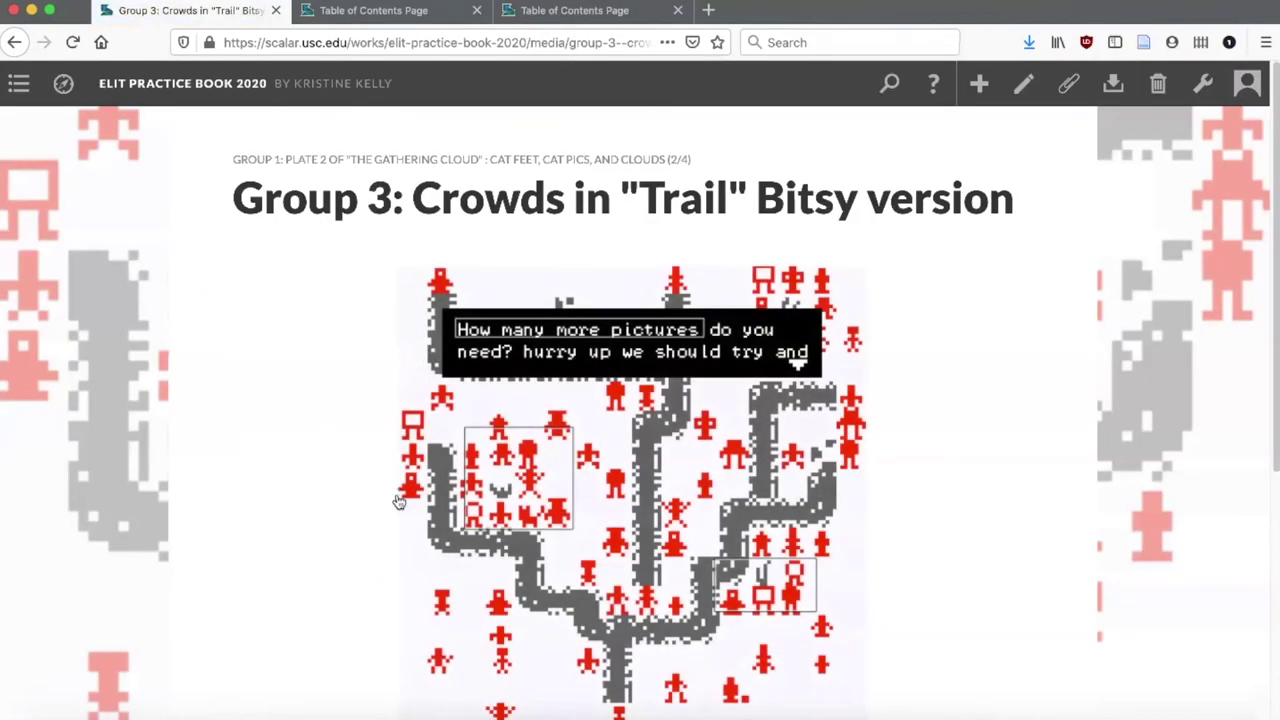
{"action": "scroll", "coordinate": [398, 501], "scroll_direction": "down", "scroll_amount": 5}
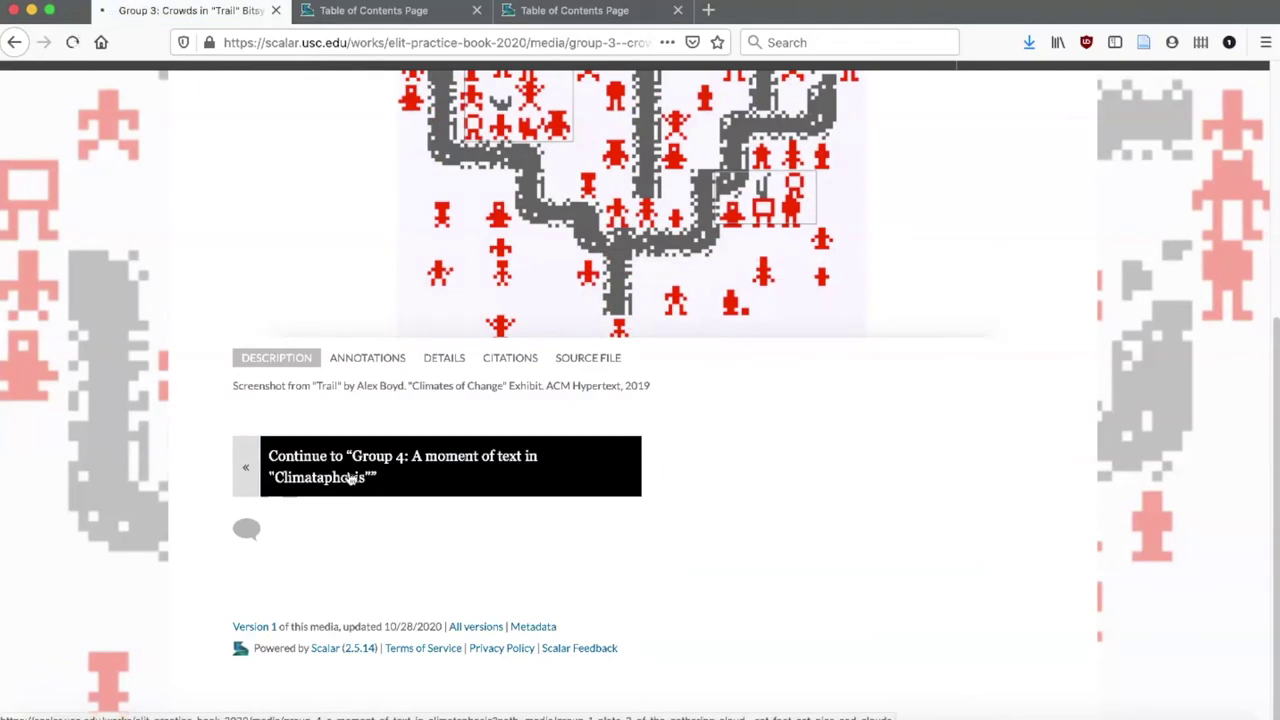
{"action": "left_click", "coordinate": [350, 477]}
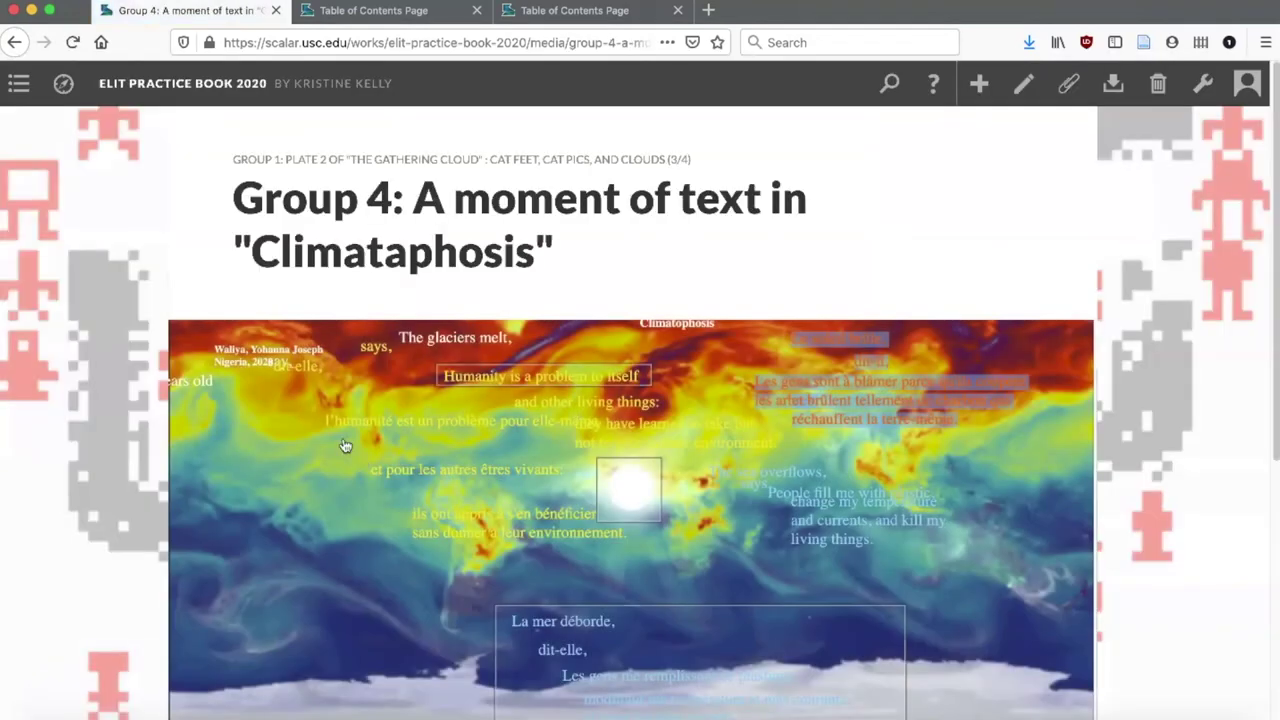
{"action": "scroll", "coordinate": [344, 445], "scroll_direction": "down", "scroll_amount": 5}
{"action": "left_click", "coordinate": [344, 492]}
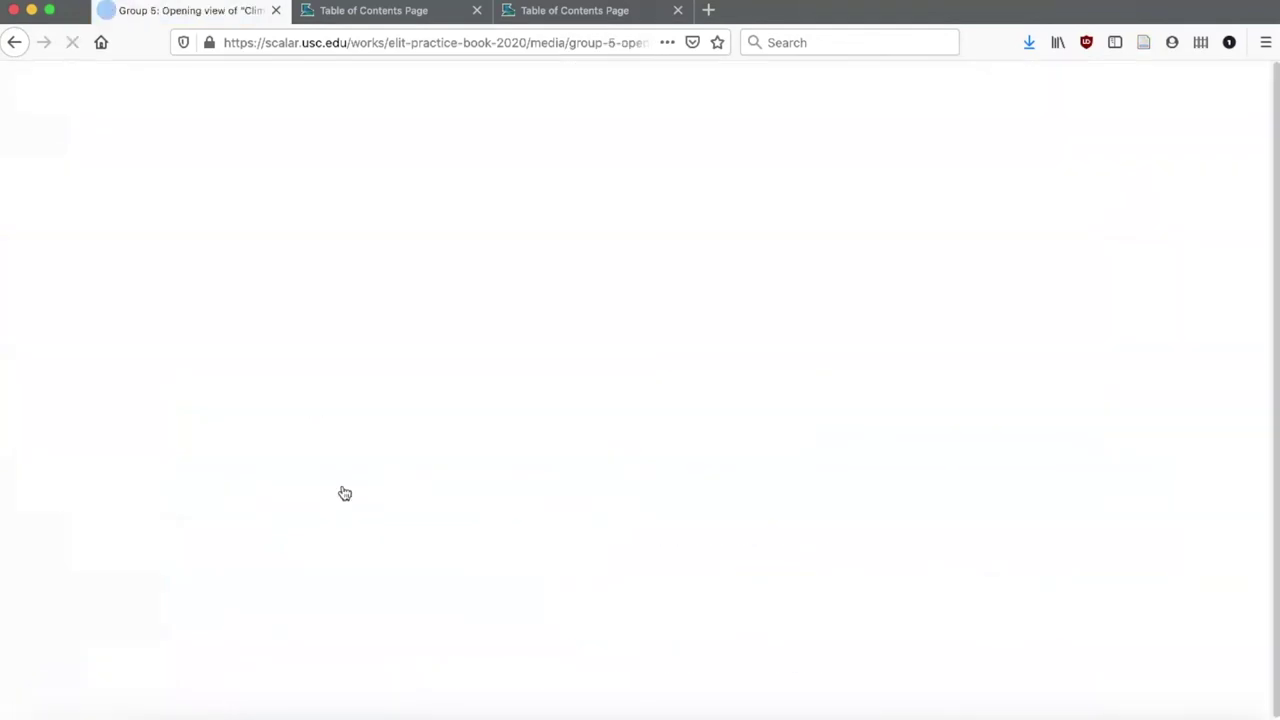
{"action": "scroll", "coordinate": [537, 605], "scroll_direction": "down", "scroll_amount": 7}
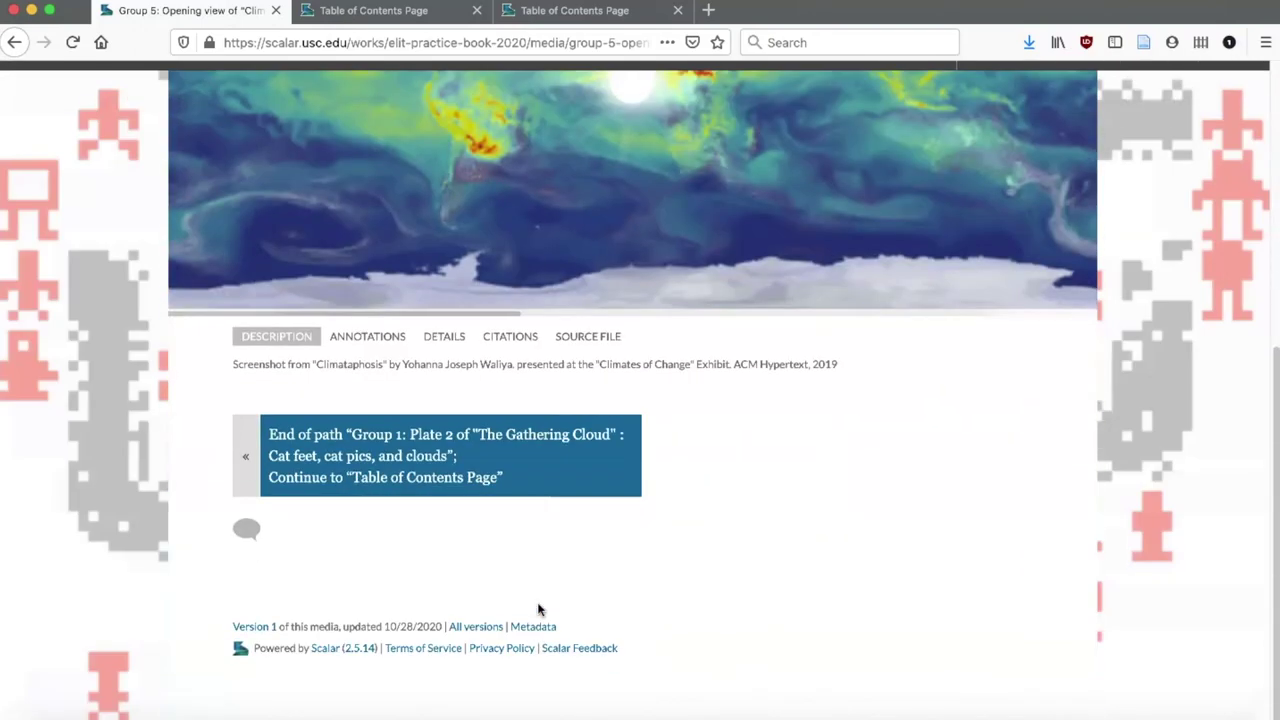
Go via the Table of Contents Page to the Landing Page for Scalar Tutorial Videos and start editing it
{"action": "left_click", "coordinate": [407, 475]}
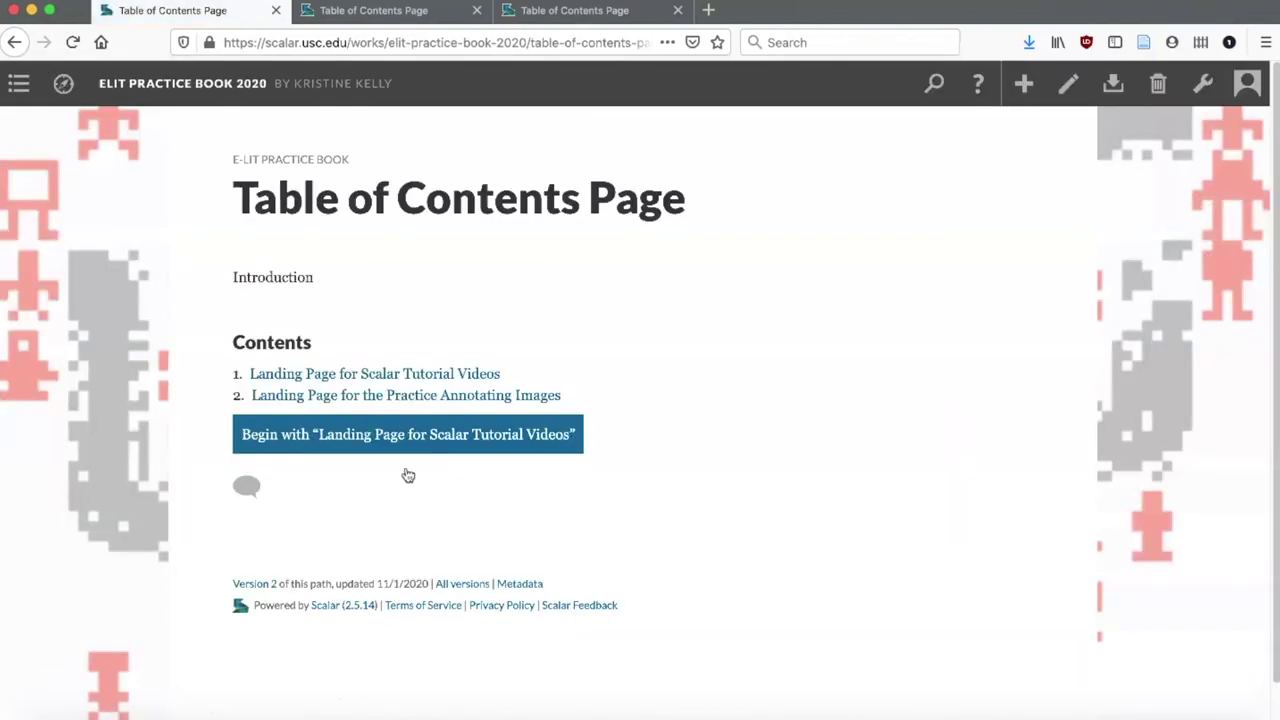
{"action": "left_click", "coordinate": [341, 376]}
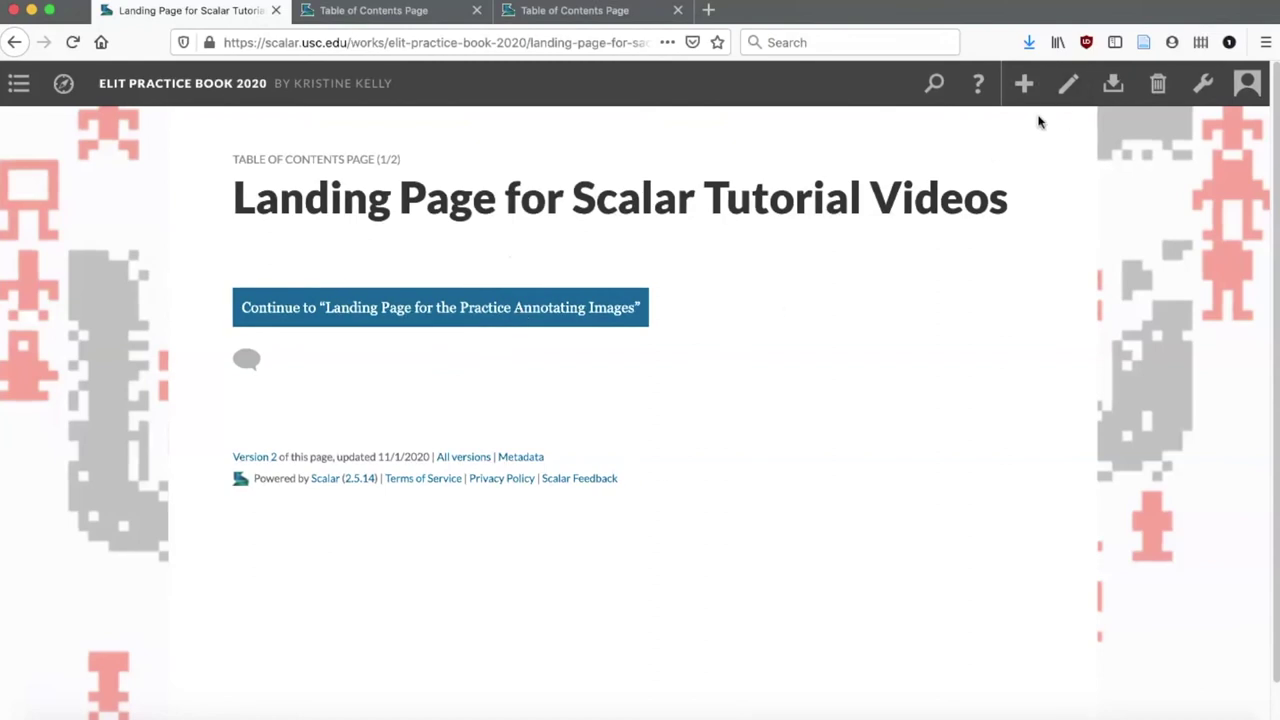
{"action": "left_click", "coordinate": [1066, 86]}
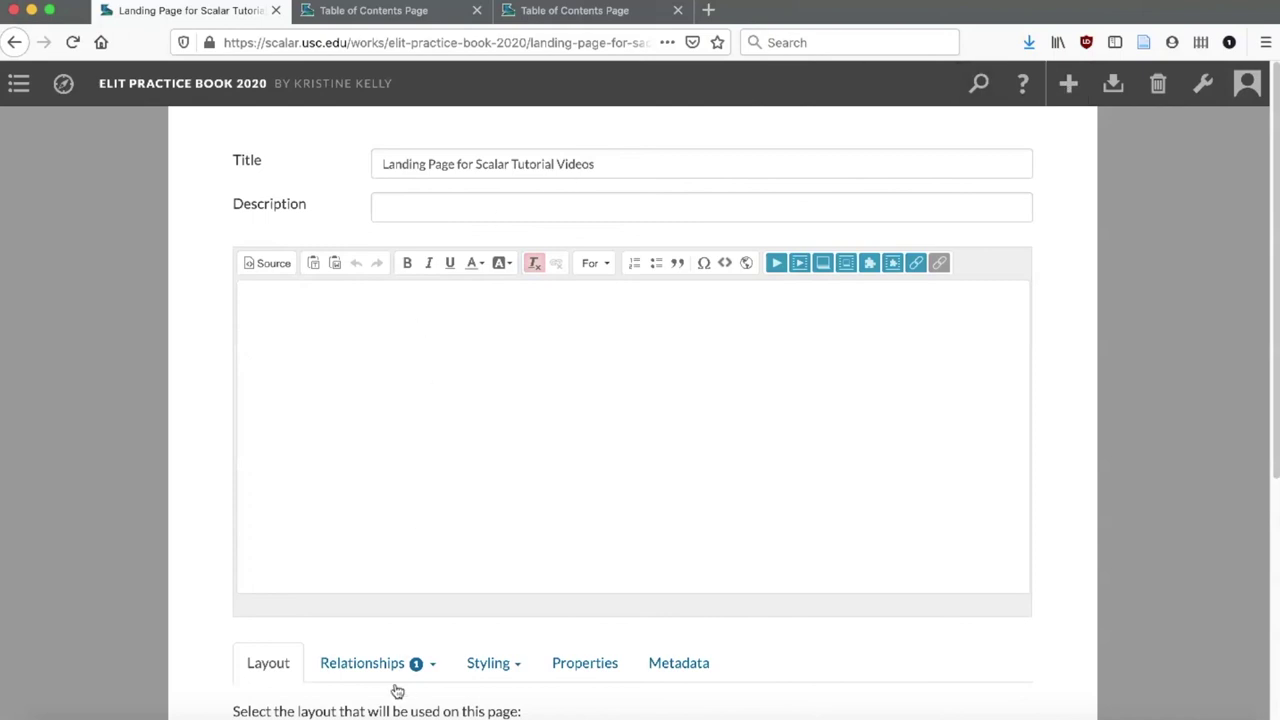
Set the tutorial videos landing page's relationship type to Path
{"action": "left_click", "coordinate": [433, 663]}
{"action": "scroll", "coordinate": [437, 665], "scroll_direction": "down", "scroll_amount": 3}
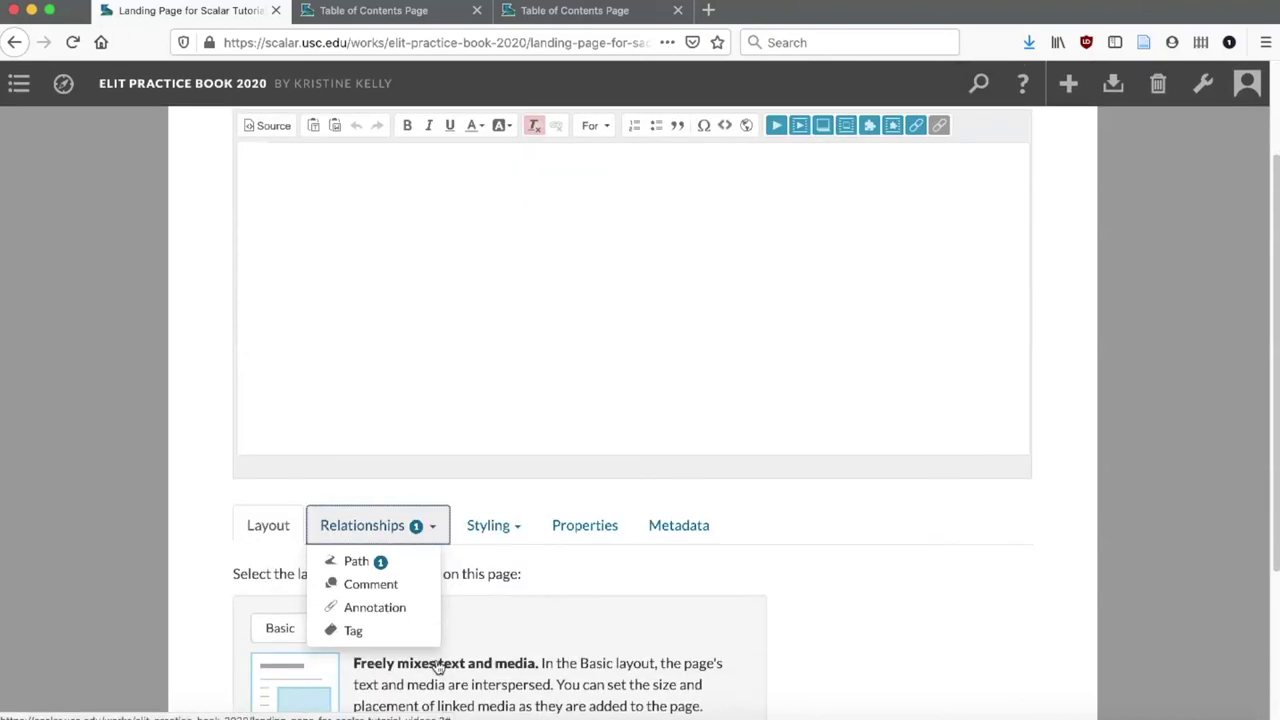
{"action": "left_click", "coordinate": [362, 563]}
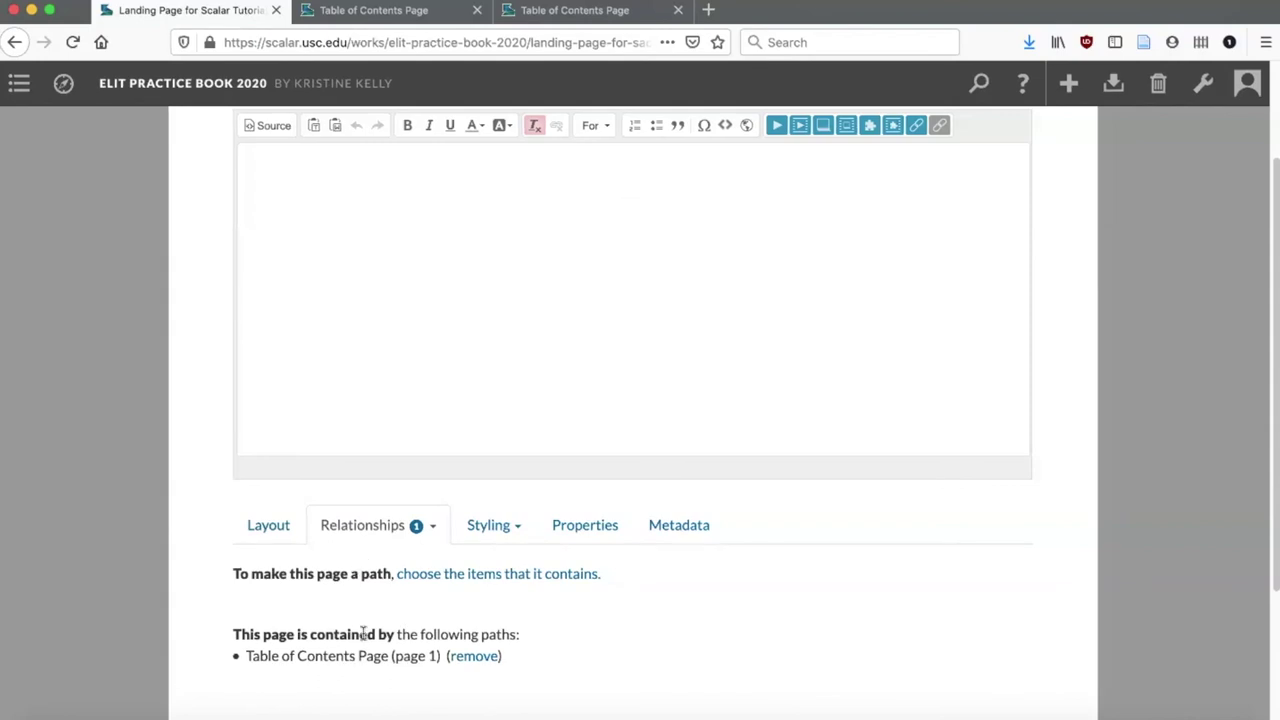
{"action": "scroll", "coordinate": [363, 633], "scroll_direction": "down", "scroll_amount": 2}
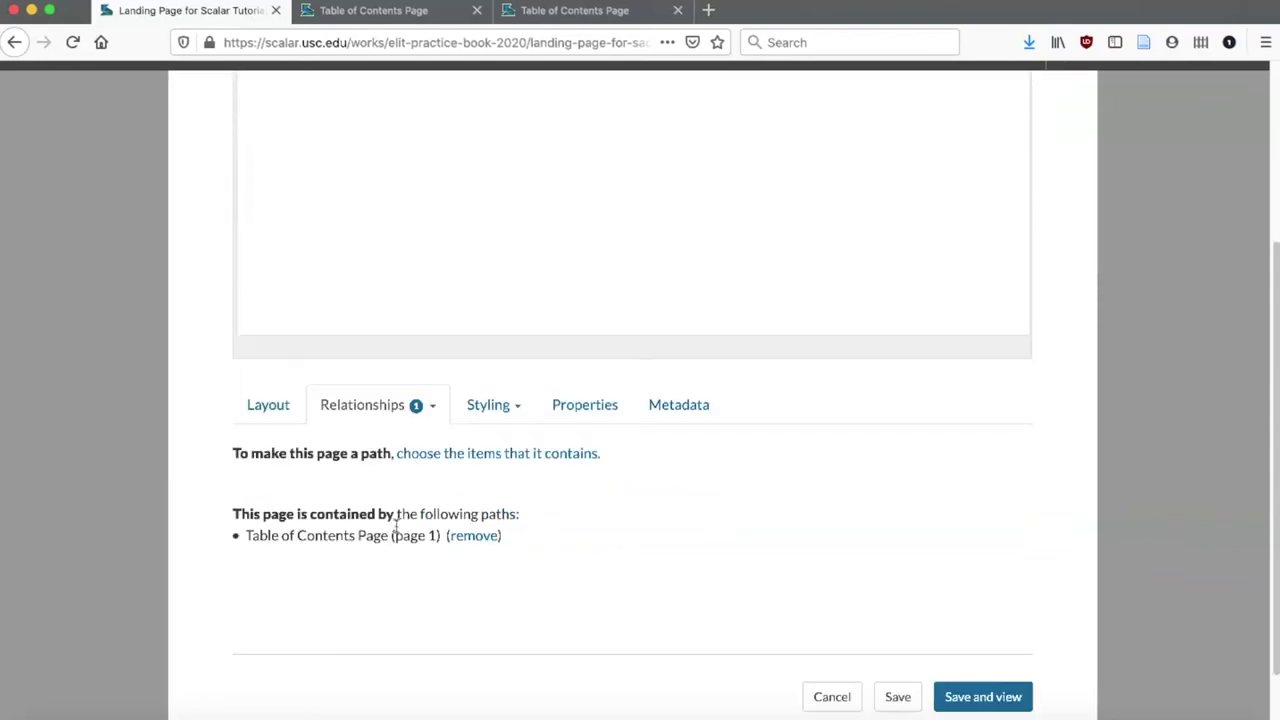
Add Scalar Tutorial: Making Paths and Scalar Tutorial: Uploading Media to the path, then save
{"action": "left_click", "coordinate": [480, 452]}
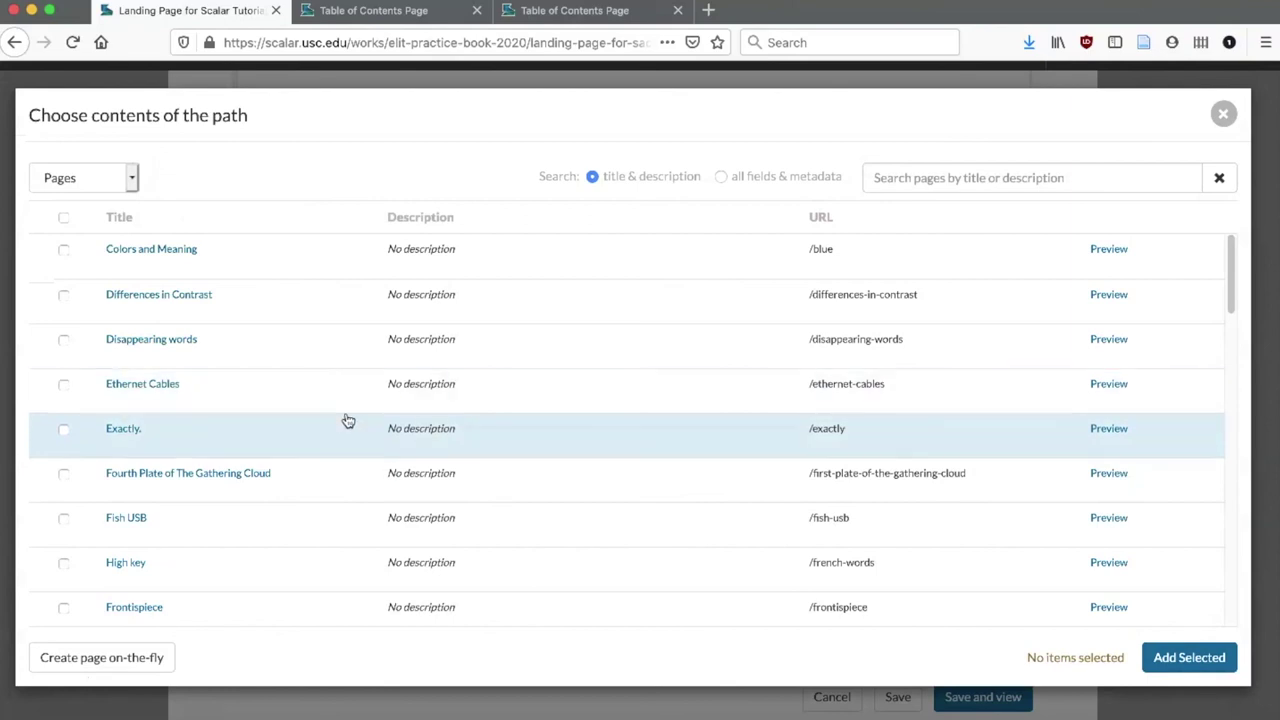
{"action": "scroll", "coordinate": [280, 538], "scroll_direction": "down", "scroll_amount": 1}
{"action": "scroll", "coordinate": [285, 540], "scroll_direction": "down", "scroll_amount": 10}
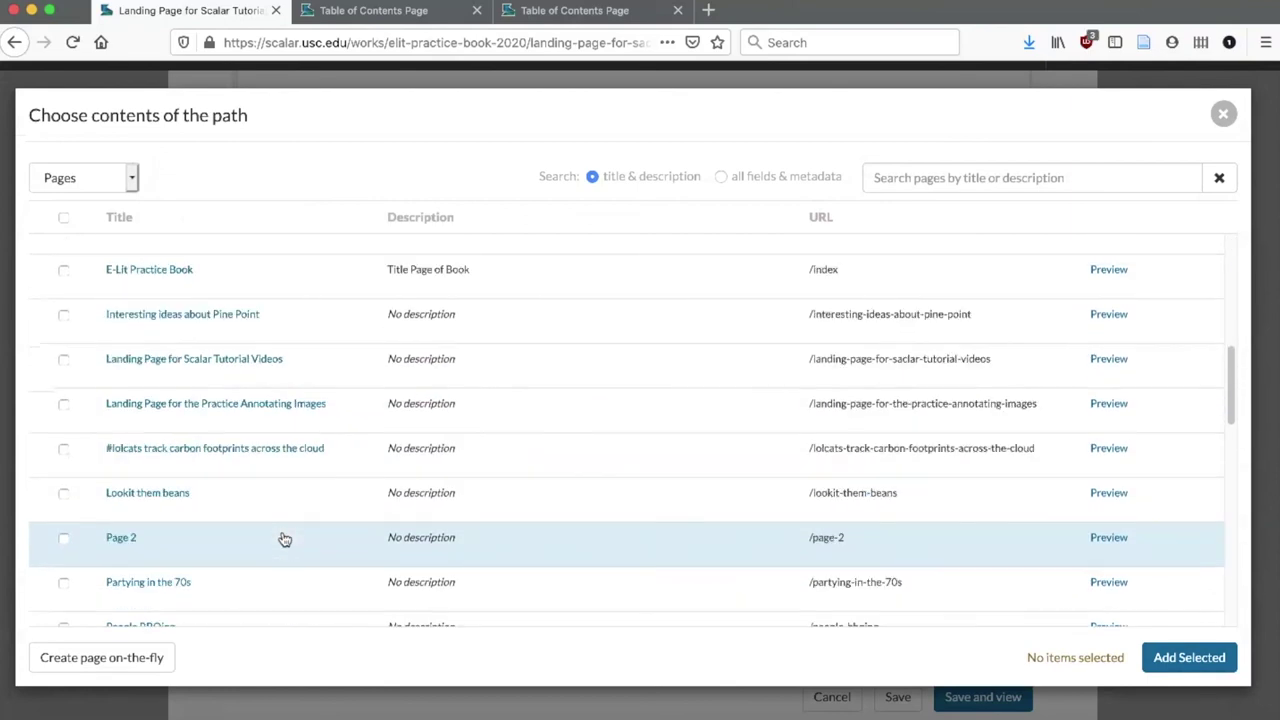
{"action": "scroll", "coordinate": [285, 540], "scroll_direction": "down", "scroll_amount": 5}
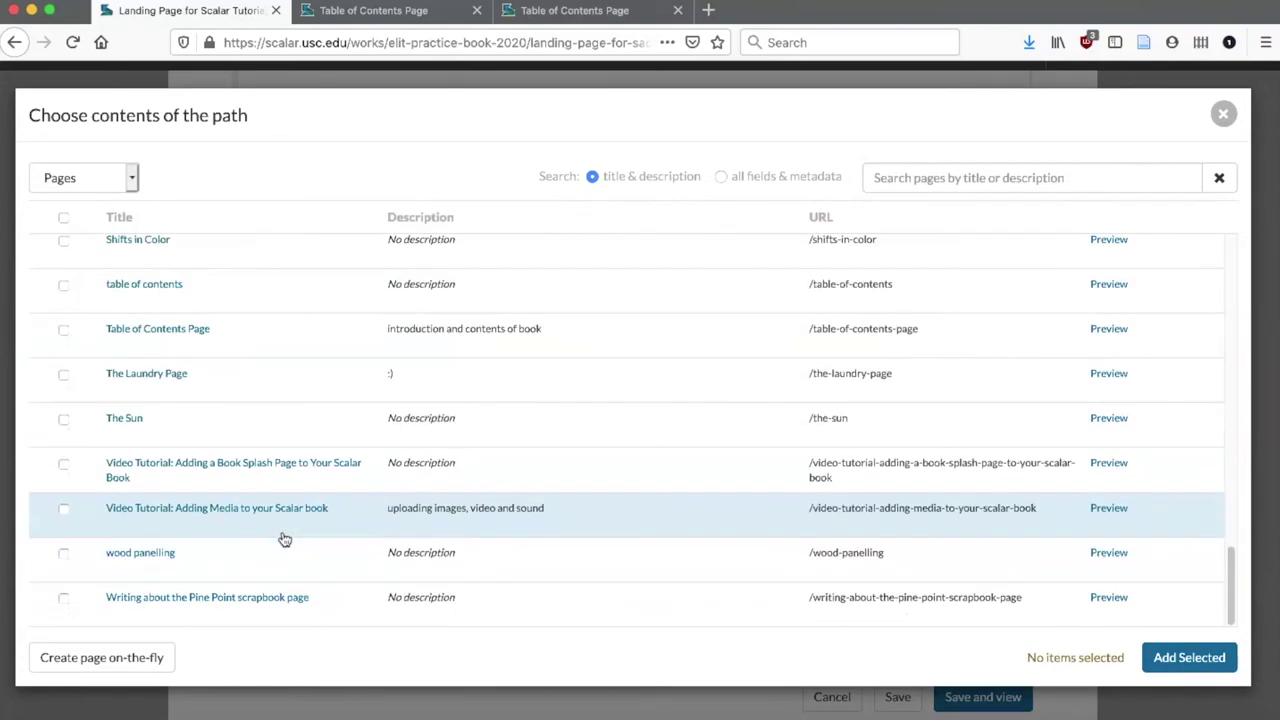
{"action": "scroll", "coordinate": [285, 540], "scroll_direction": "up", "scroll_amount": 1}
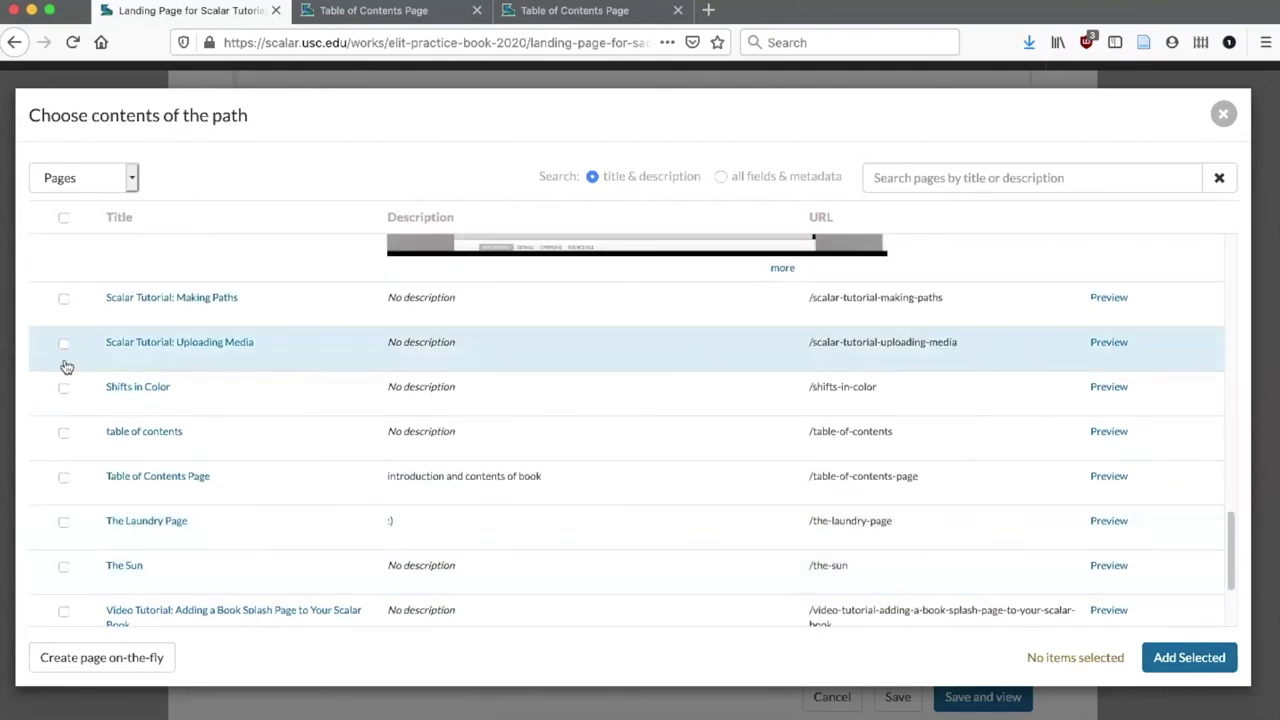
{"action": "left_click", "coordinate": [64, 299]}
{"action": "left_click", "coordinate": [63, 344]}
{"action": "left_click", "coordinate": [1205, 658]}
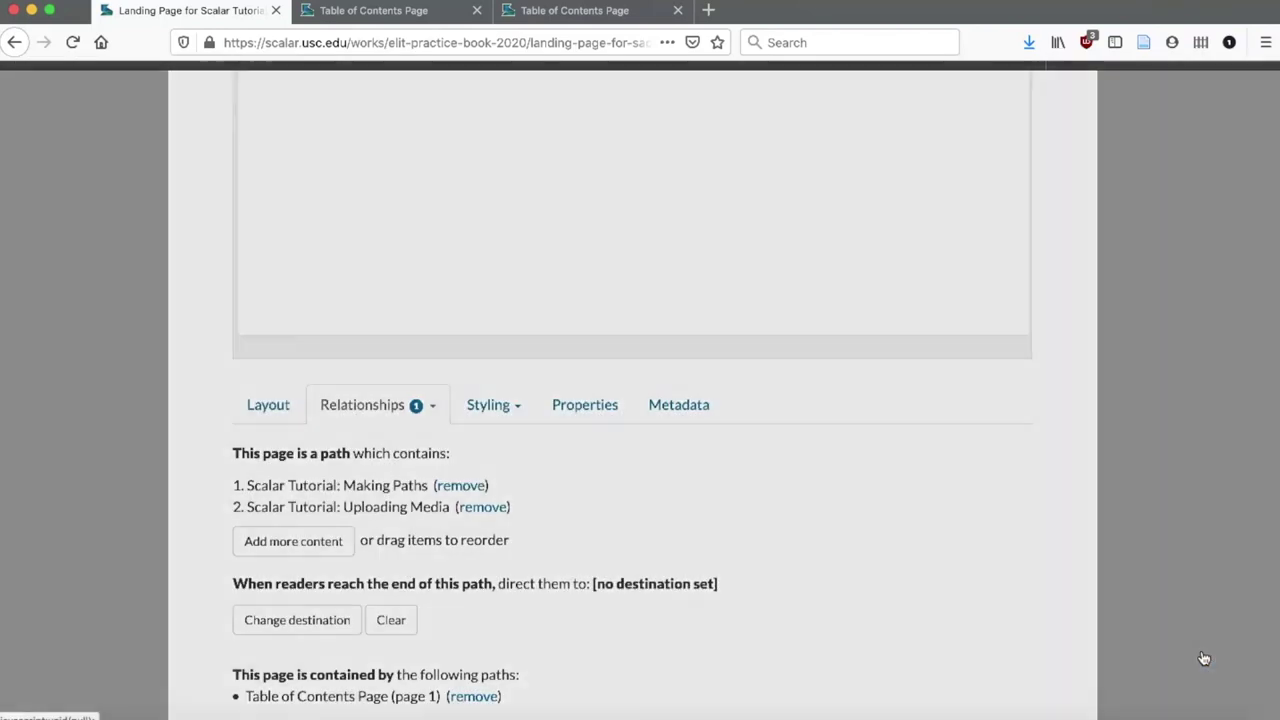
{"action": "scroll", "coordinate": [1205, 658], "scroll_direction": "down", "scroll_amount": 3}
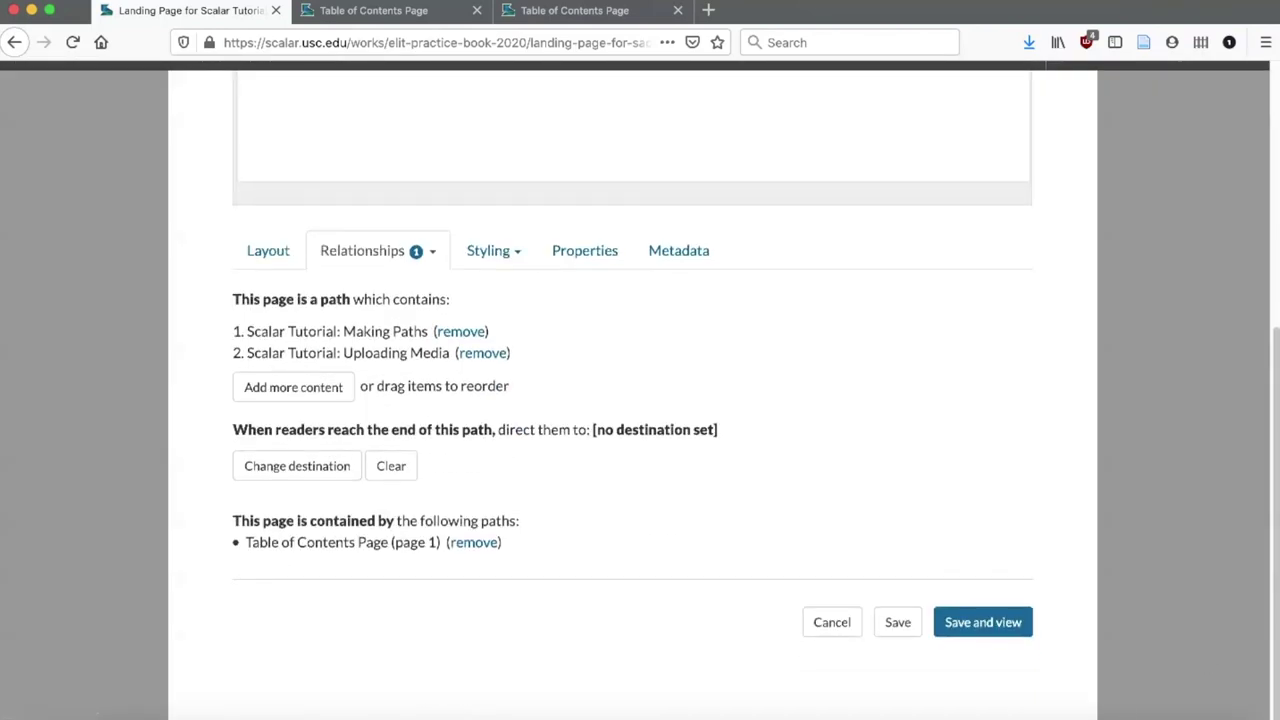
{"action": "left_click", "coordinate": [1008, 624]}
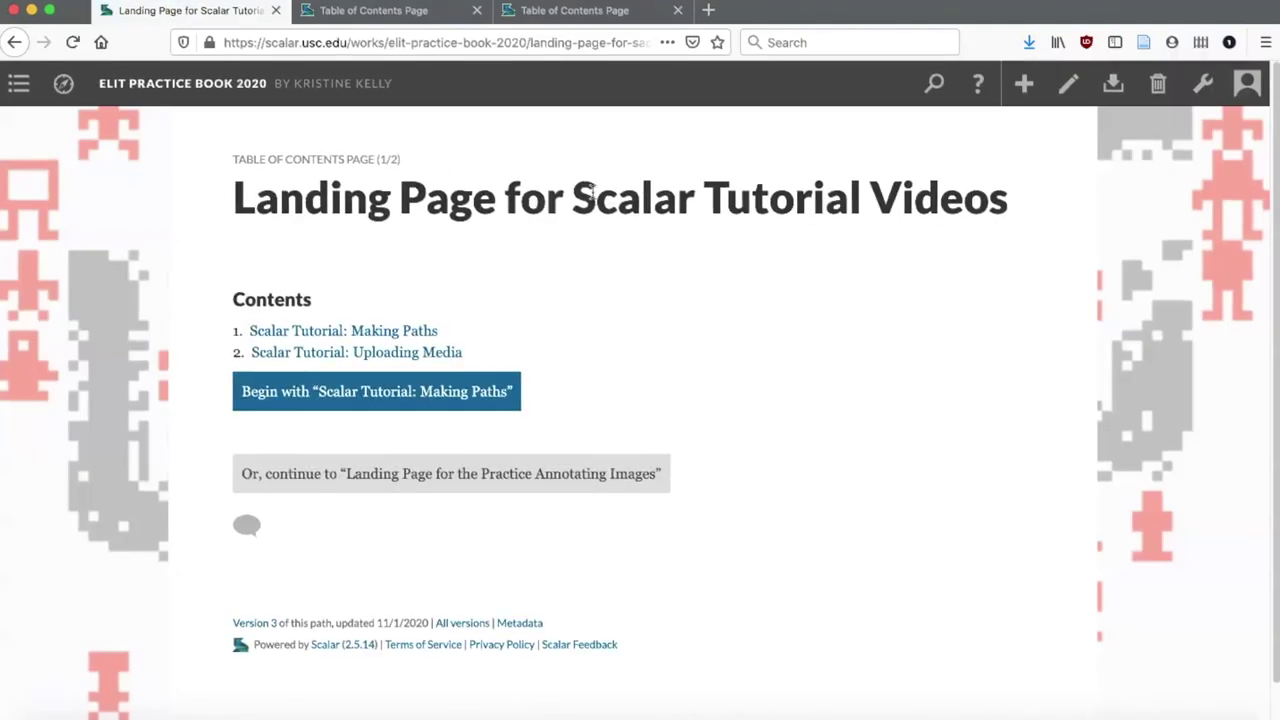
Read from the title page through the Table of Contents Page to both landing pages
{"action": "left_click", "coordinate": [183, 88]}
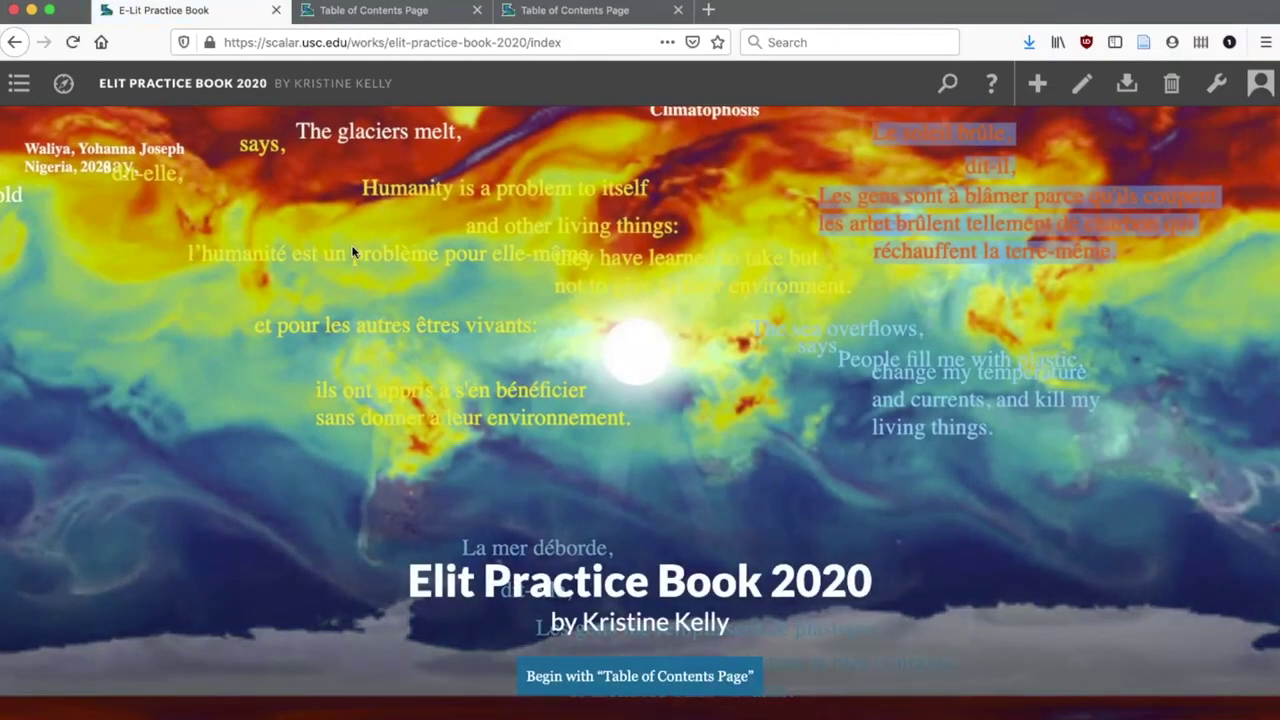
{"action": "left_click", "coordinate": [680, 674]}
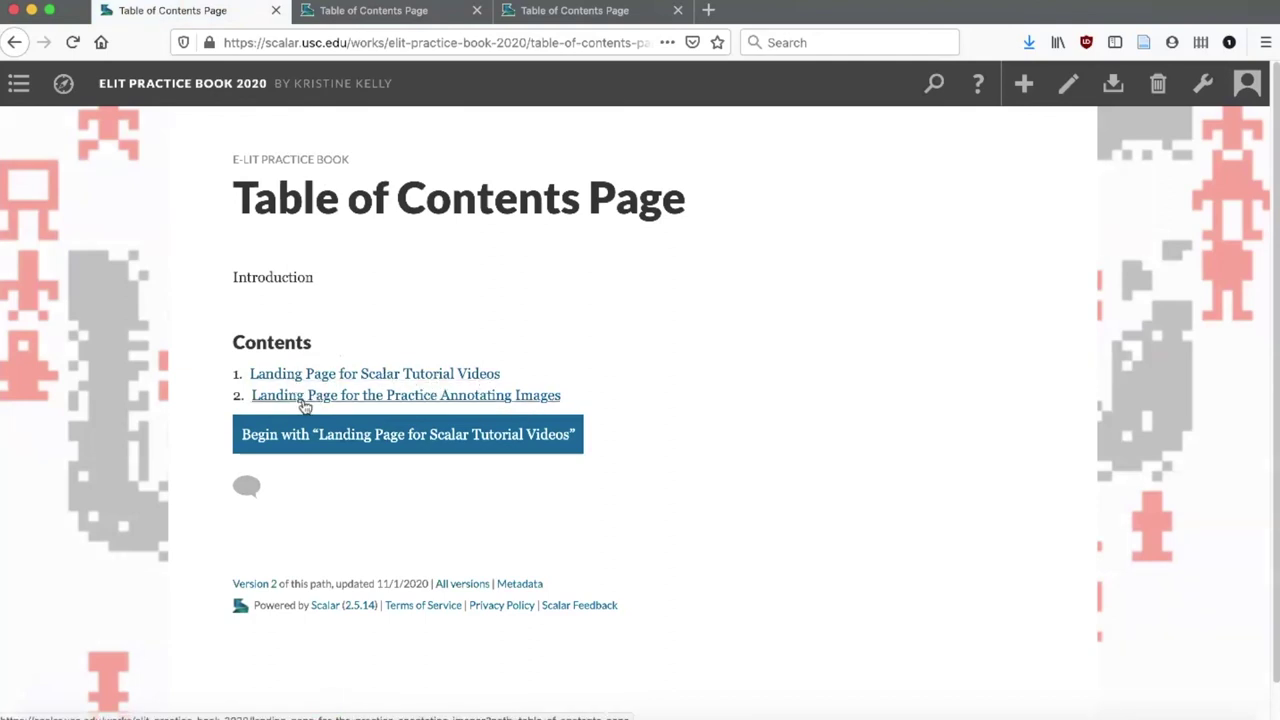
{"action": "left_click", "coordinate": [409, 374]}
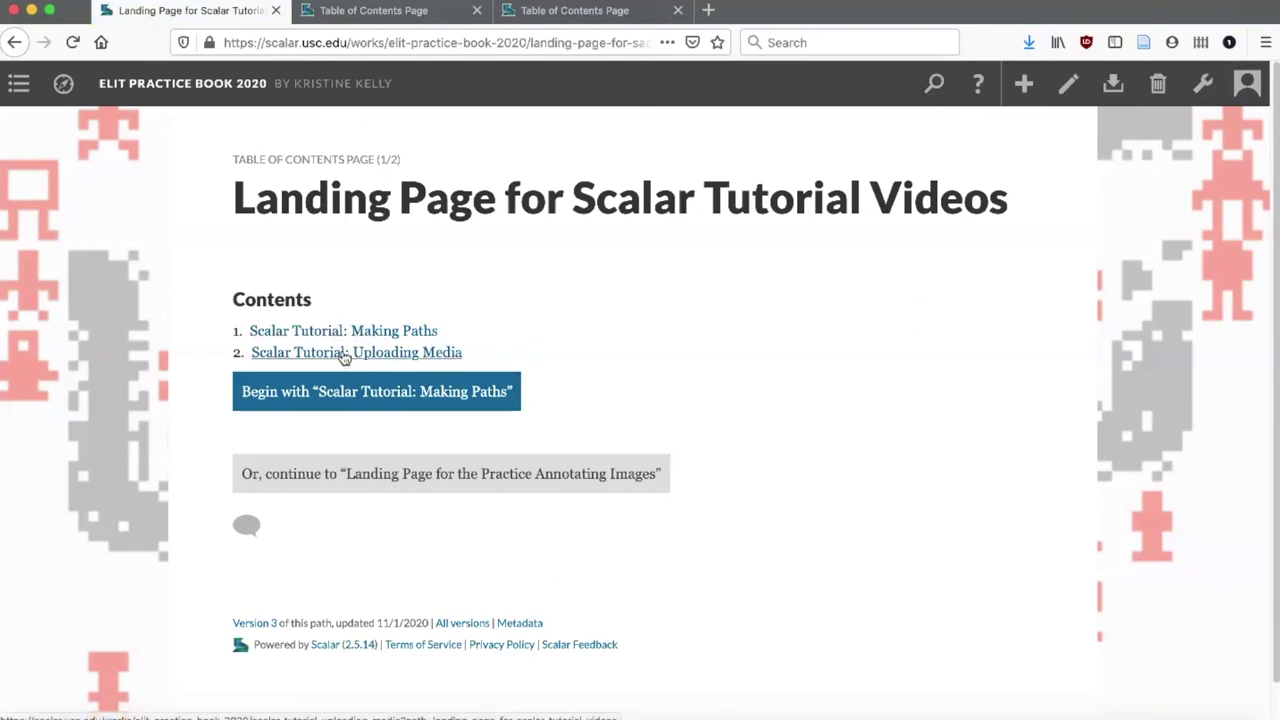
{"action": "left_click", "coordinate": [370, 477]}
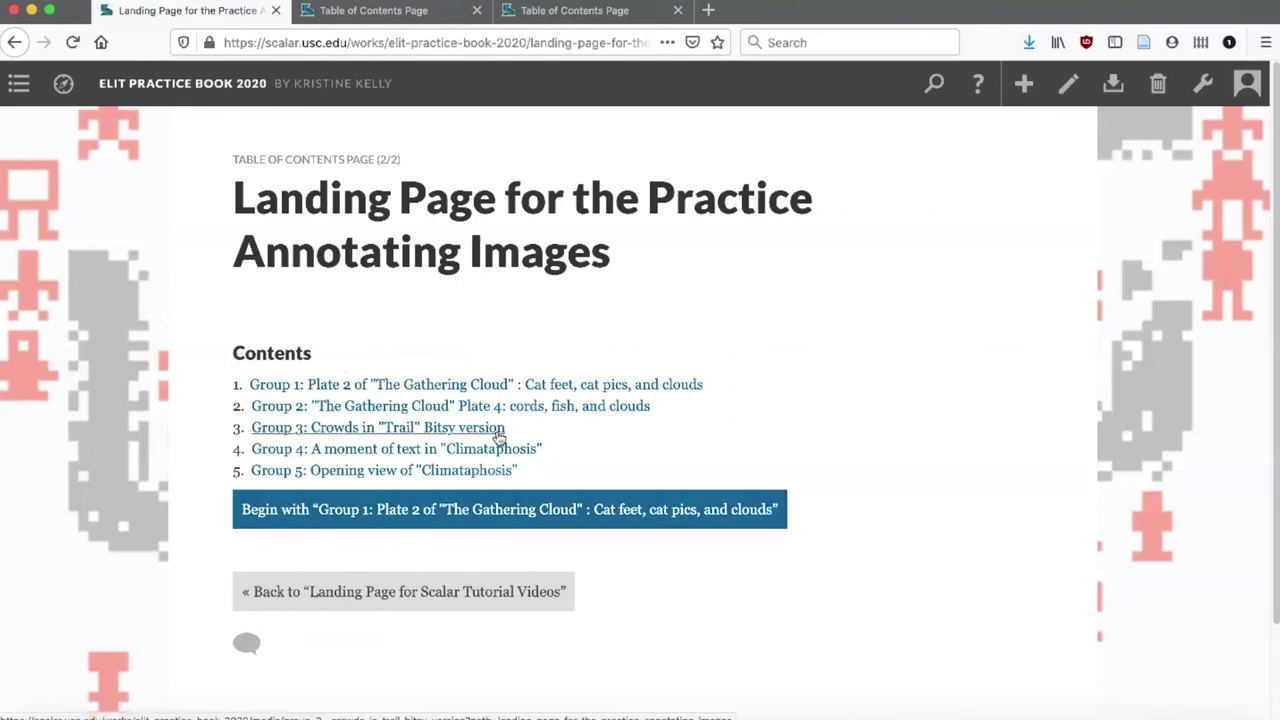
Use the table of contents menu to return to the book's Home page
{"action": "left_click", "coordinate": [37, 81]}
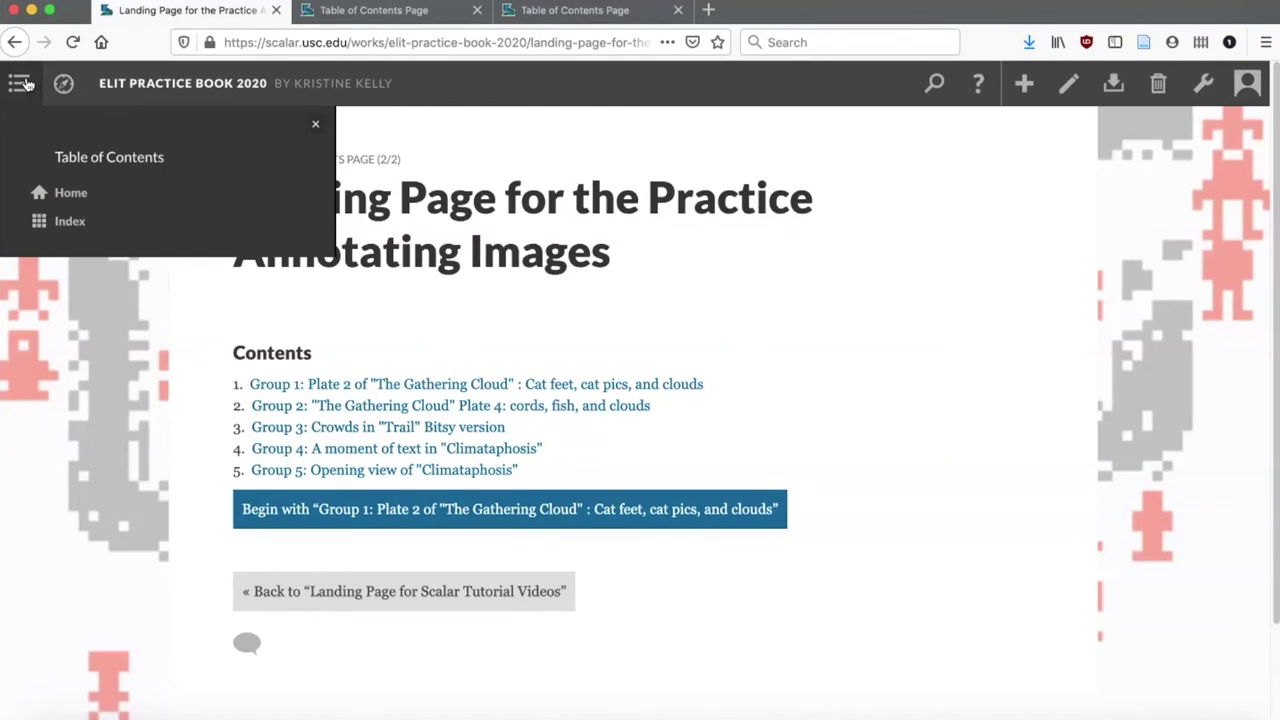
{"action": "left_click", "coordinate": [19, 83]}
{"action": "left_click", "coordinate": [19, 83]}
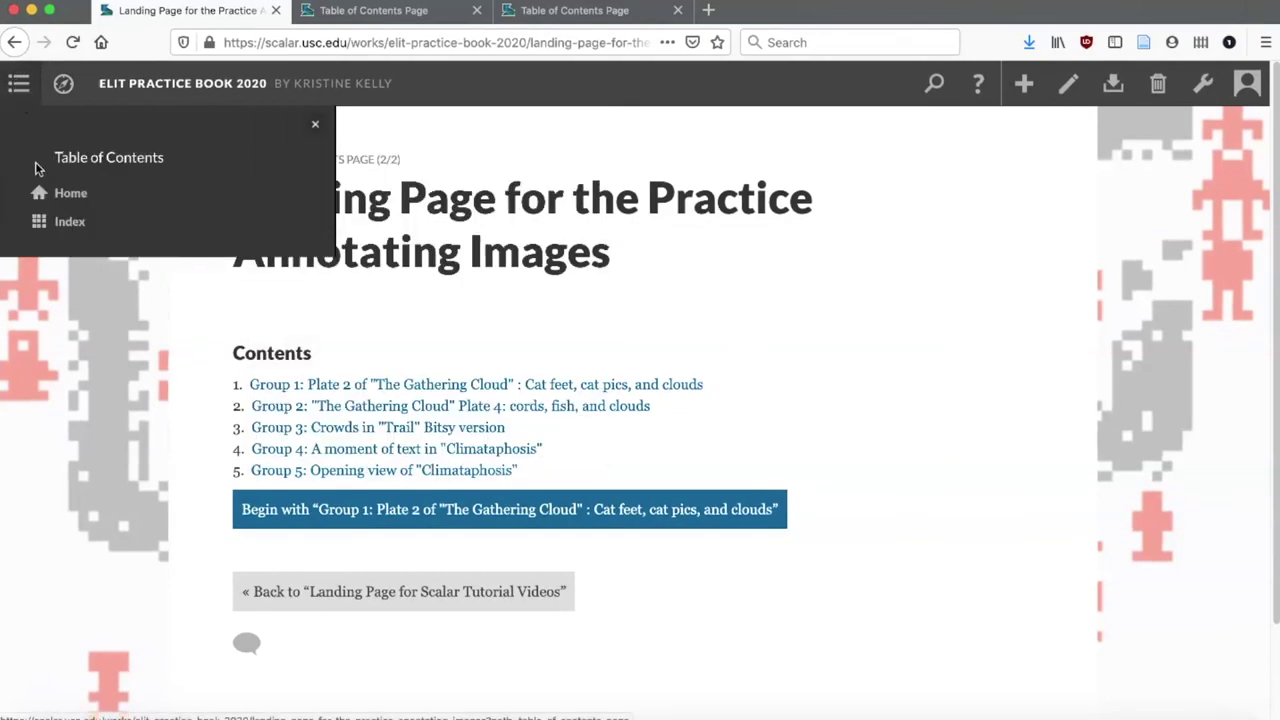
{"action": "left_click", "coordinate": [52, 200]}
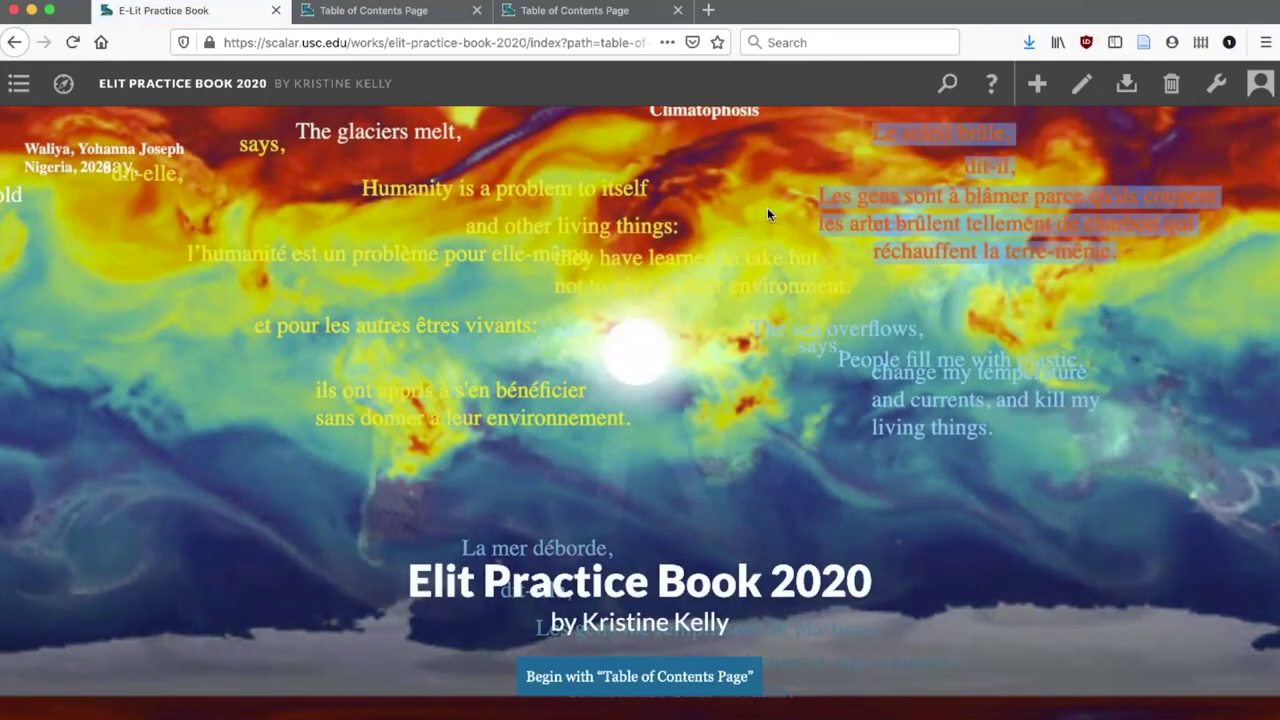
In the Dashboard, add Table of Contents Page and both landing page paths to the table of contents, then save
{"action": "left_click", "coordinate": [1218, 88]}
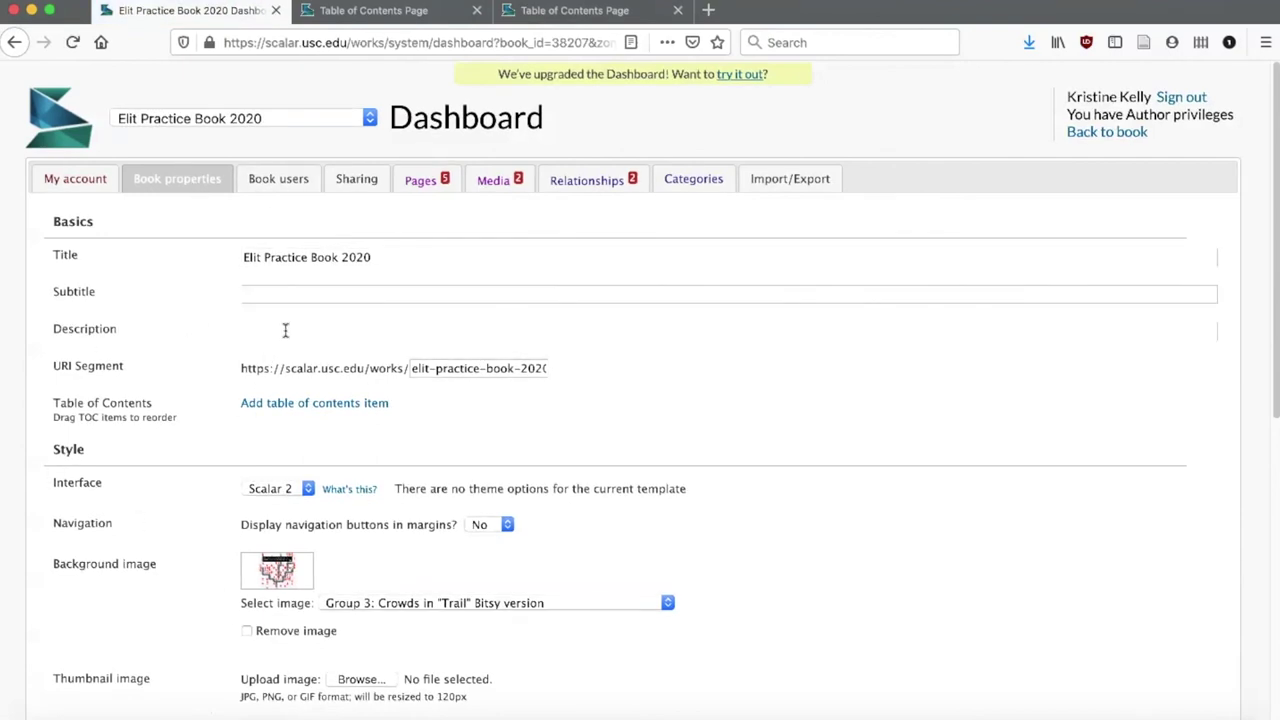
{"action": "left_click", "coordinate": [307, 404]}
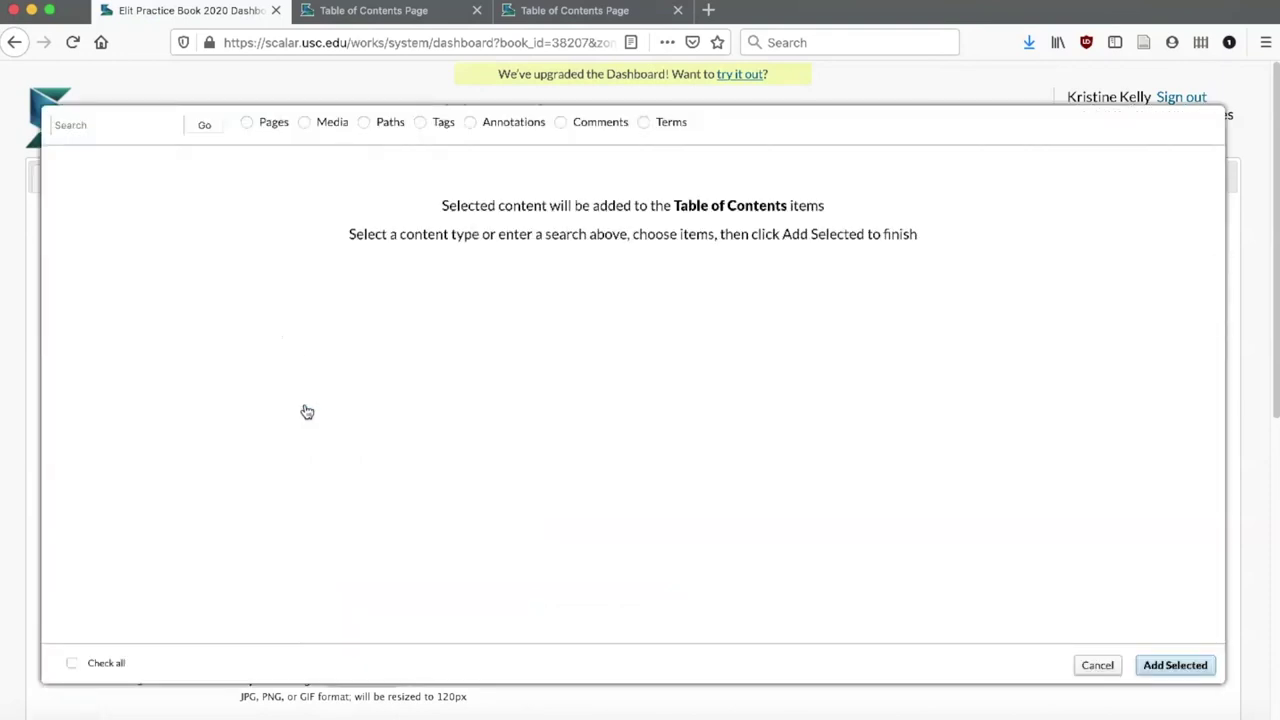
{"action": "left_click", "coordinate": [364, 122]}
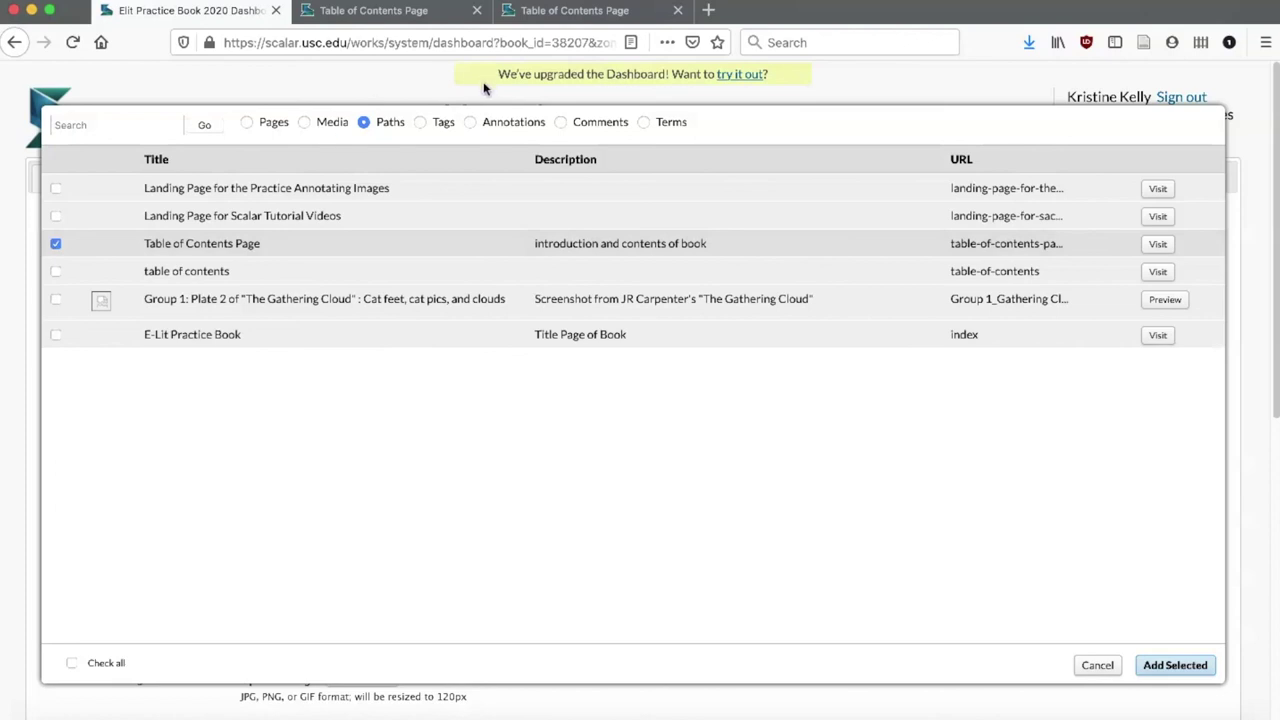
{"action": "left_click", "coordinate": [55, 216]}
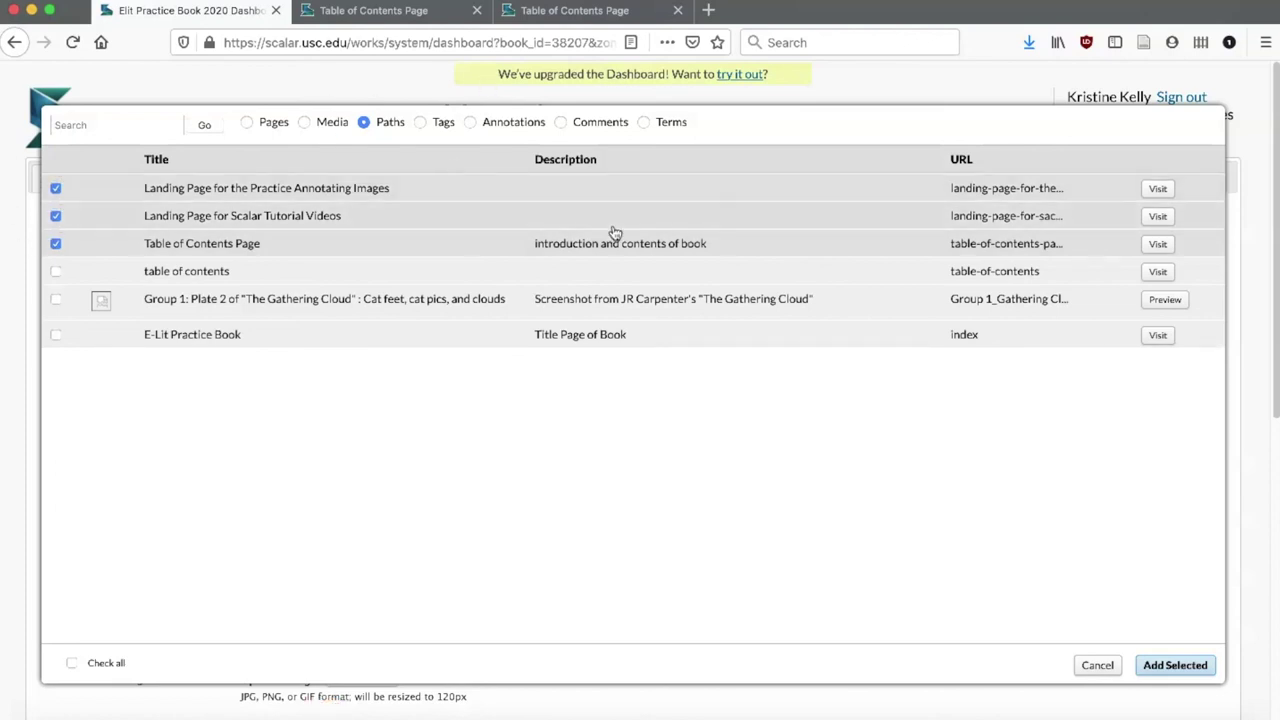
{"action": "left_click", "coordinate": [1166, 670]}
{"action": "scroll", "coordinate": [557, 715], "scroll_direction": "down", "scroll_amount": 6}
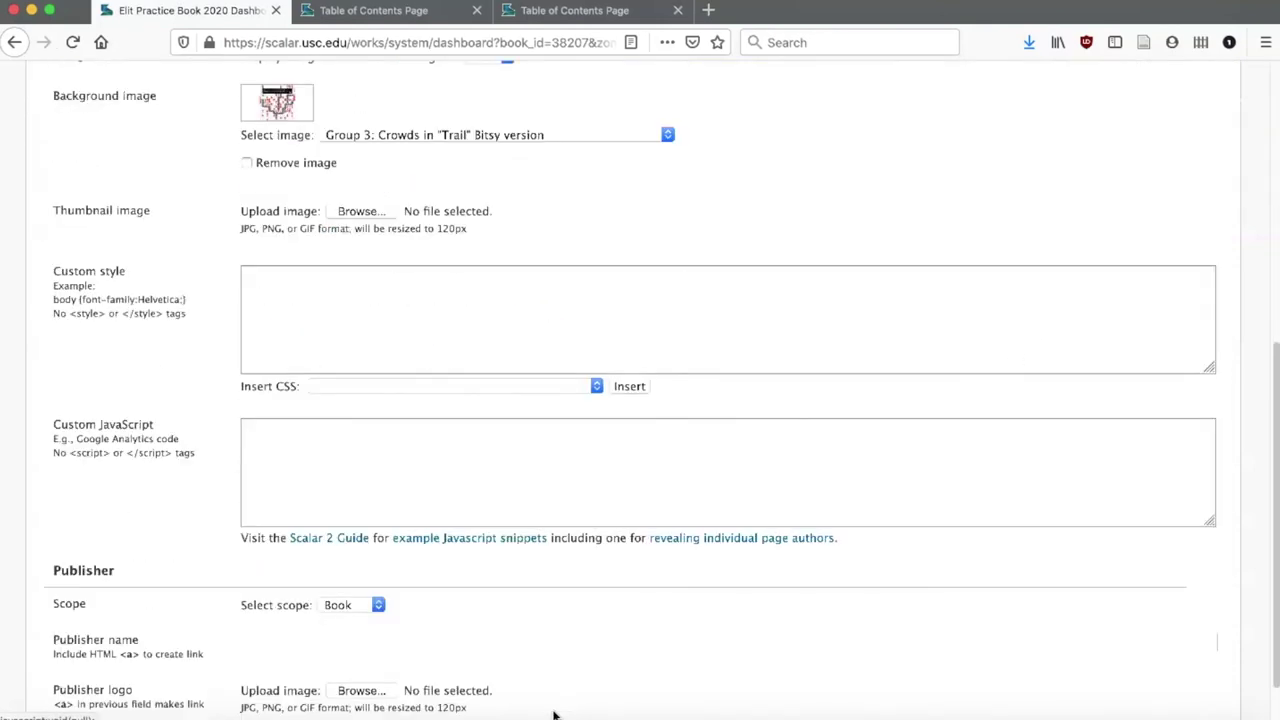
{"action": "left_click", "coordinate": [1185, 683]}
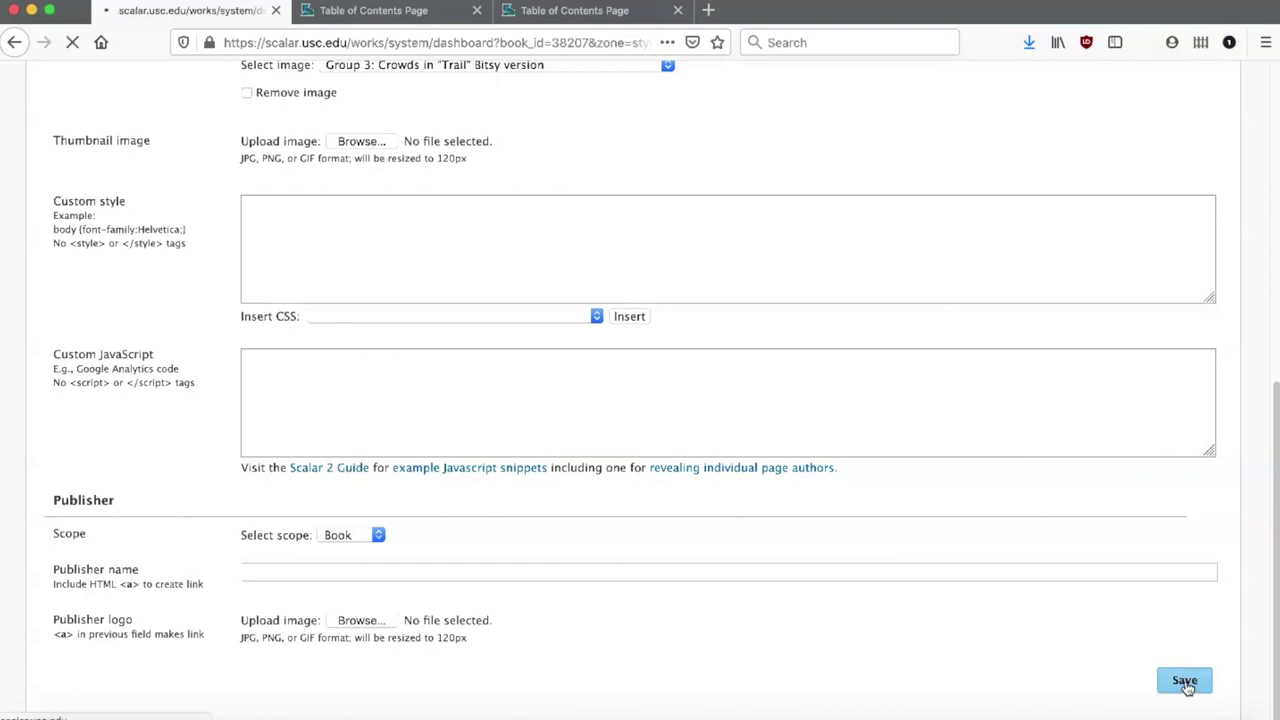
{"action": "left_click", "coordinate": [1108, 131]}
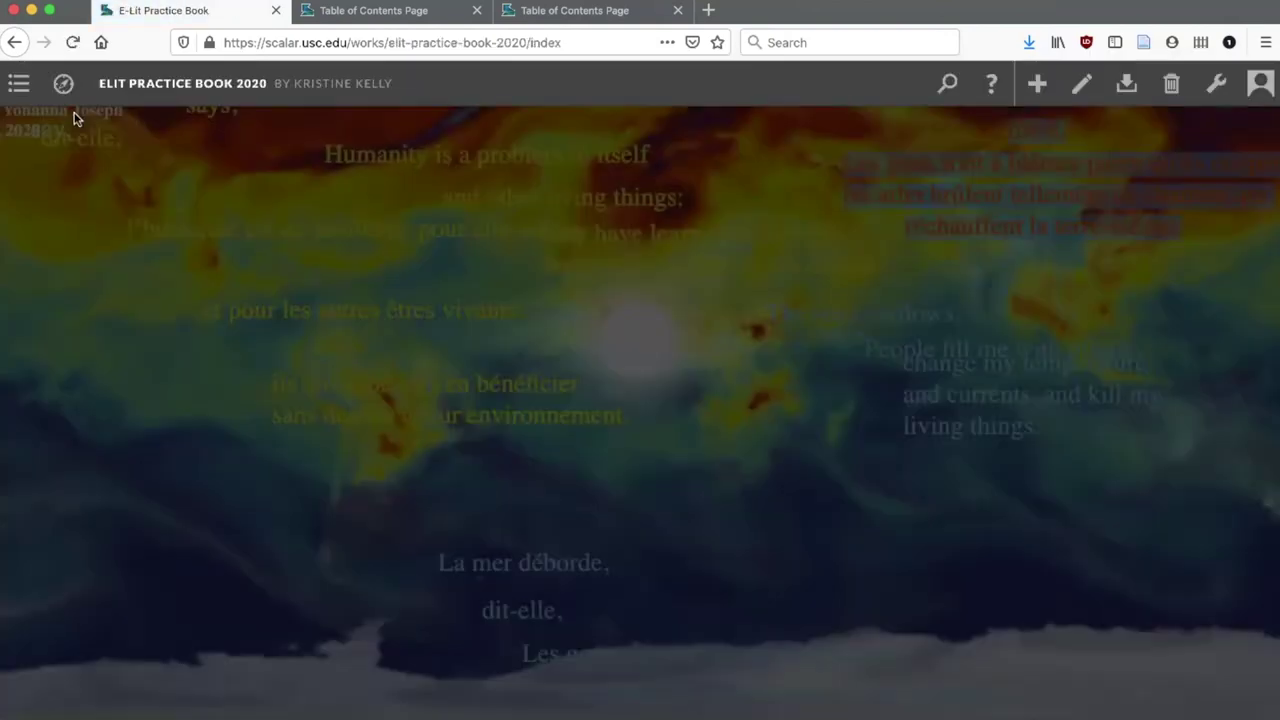
Open the table of contents and expand the Scalar Tutorial Videos and Practice Annotating Images entries
{"action": "left_click", "coordinate": [22, 85]}
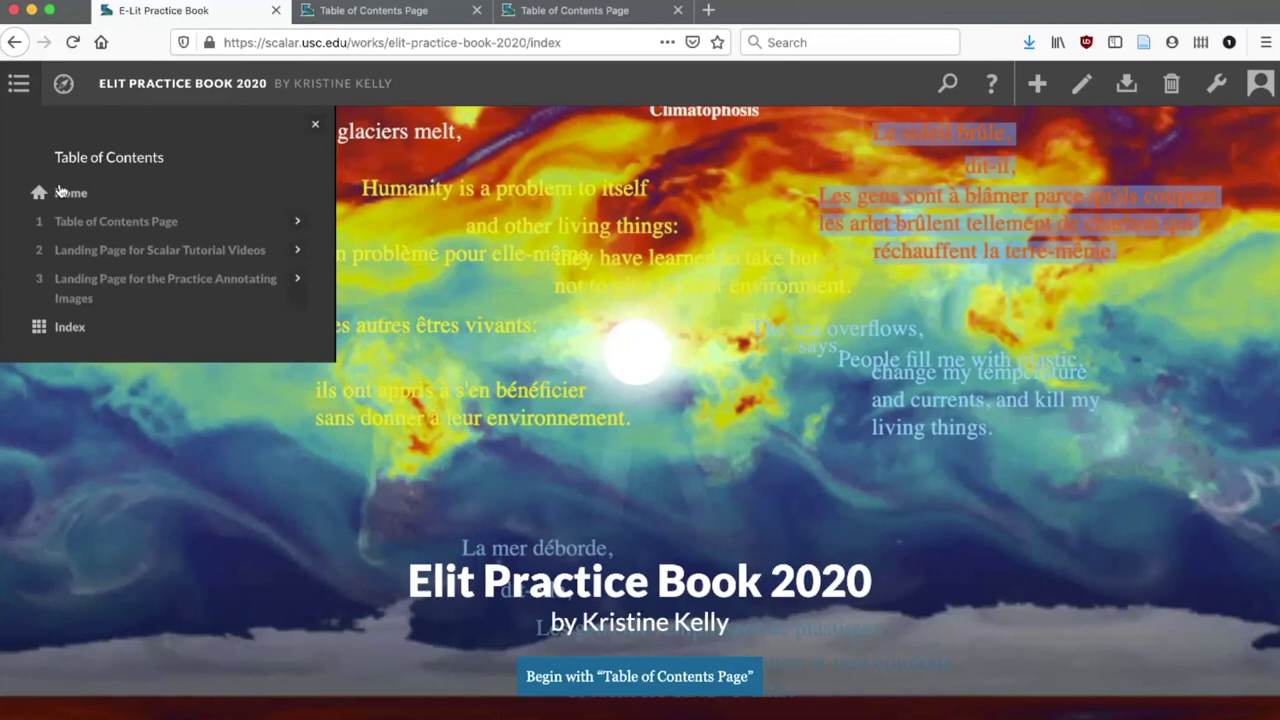
{"action": "left_click", "coordinate": [296, 249]}
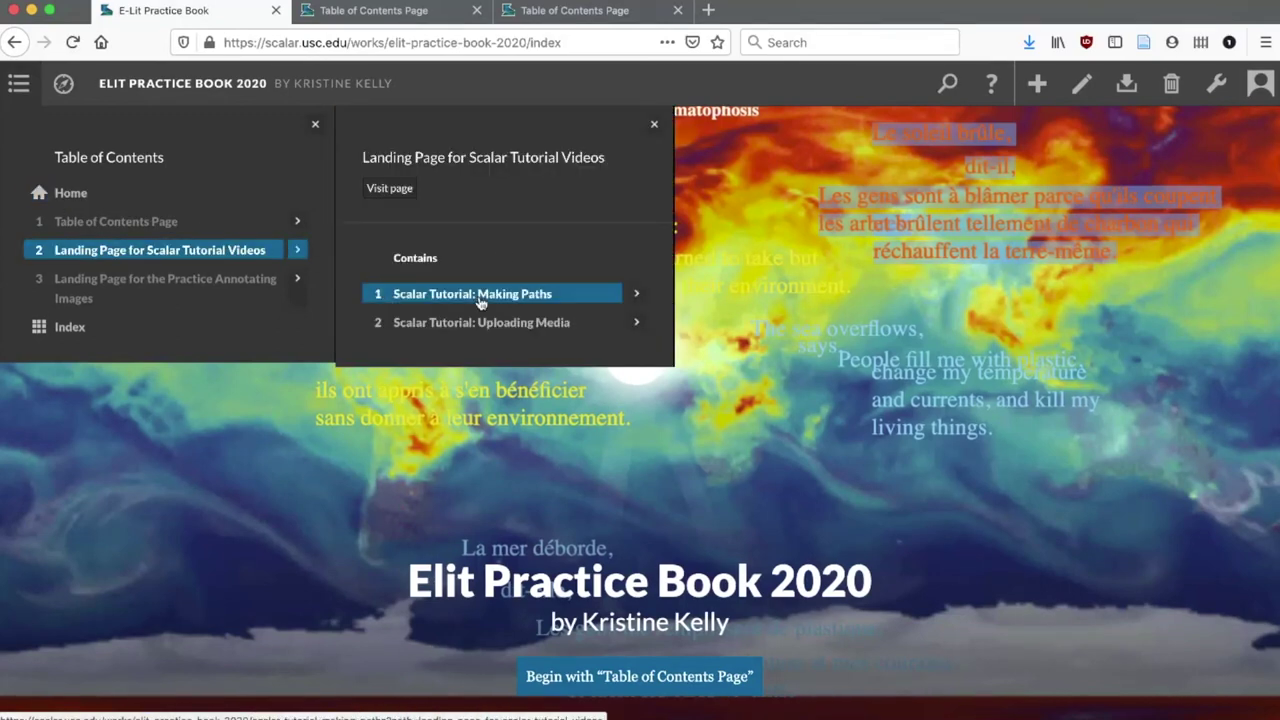
{"action": "left_click", "coordinate": [296, 283]}
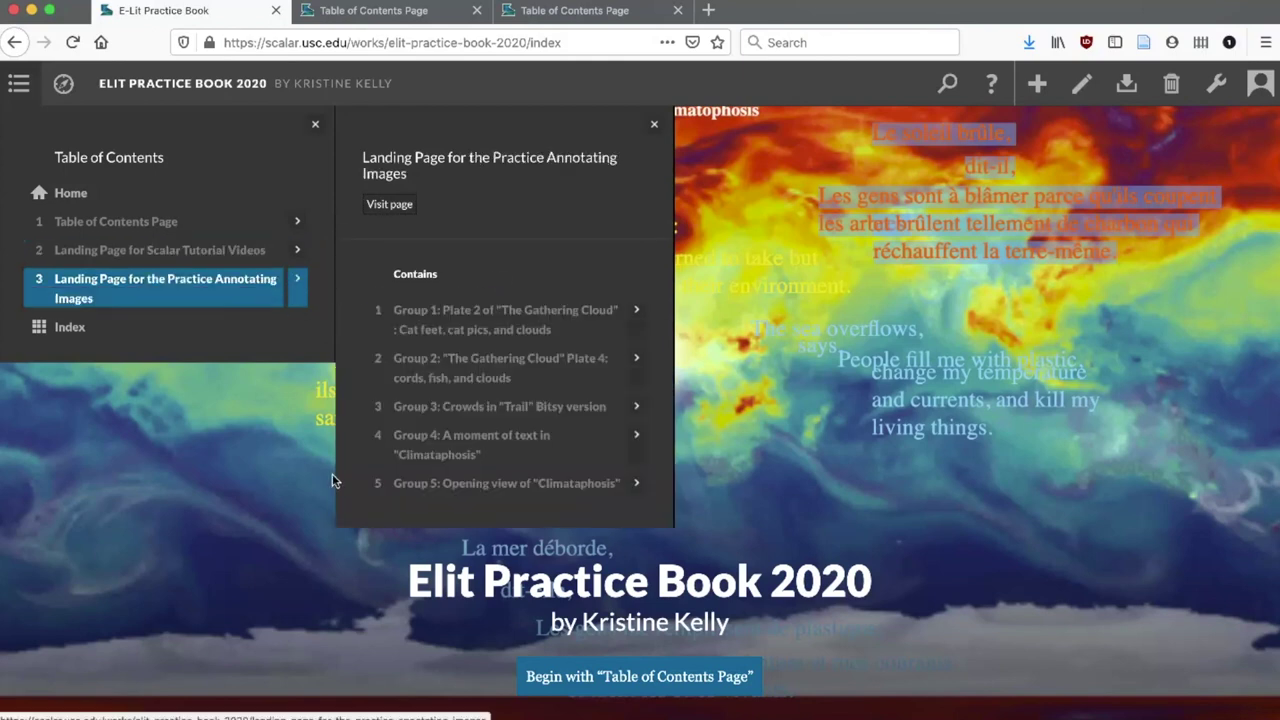